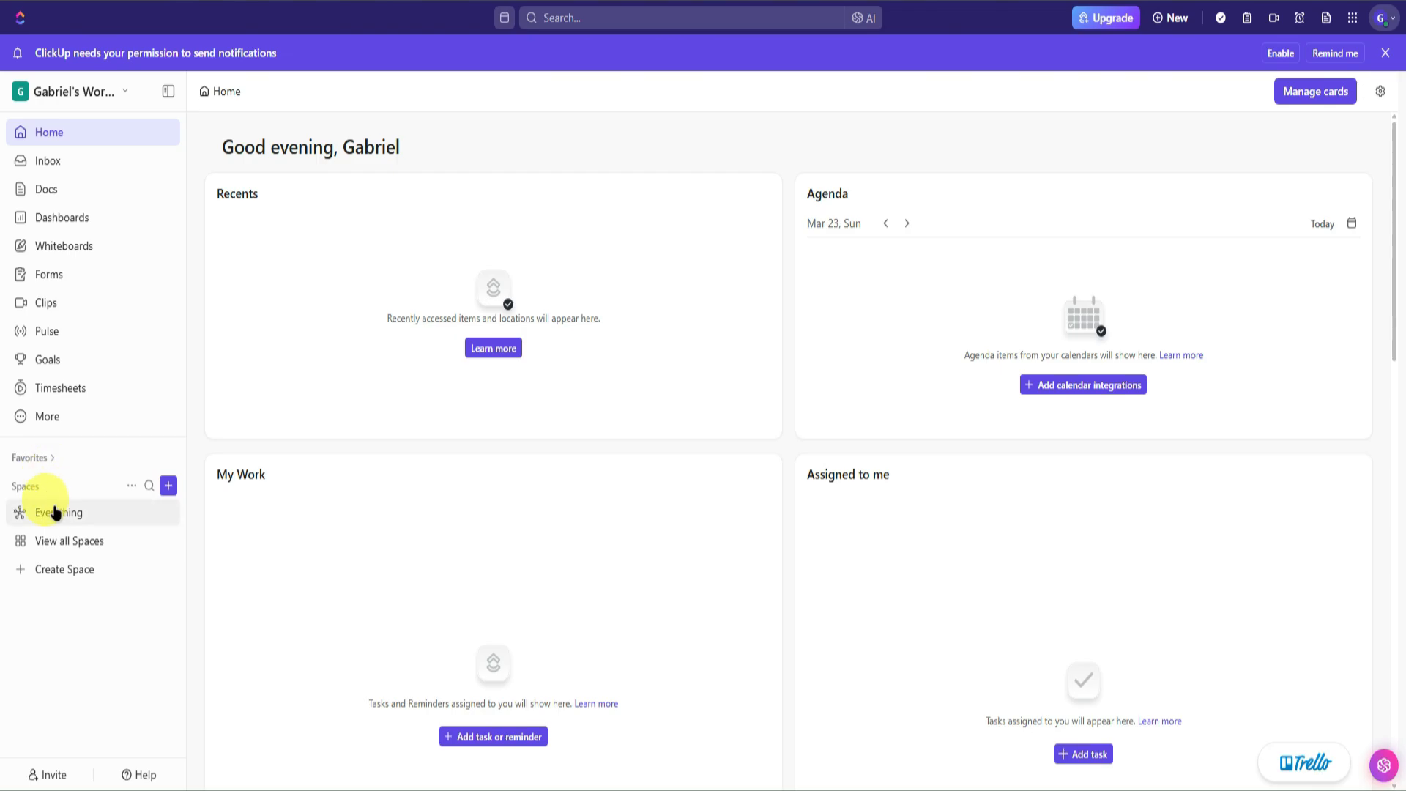
# - Name a new space 'Sample Space', make it private and shared only with chosen members, then browse space templates
pyautogui.click(72, 568)
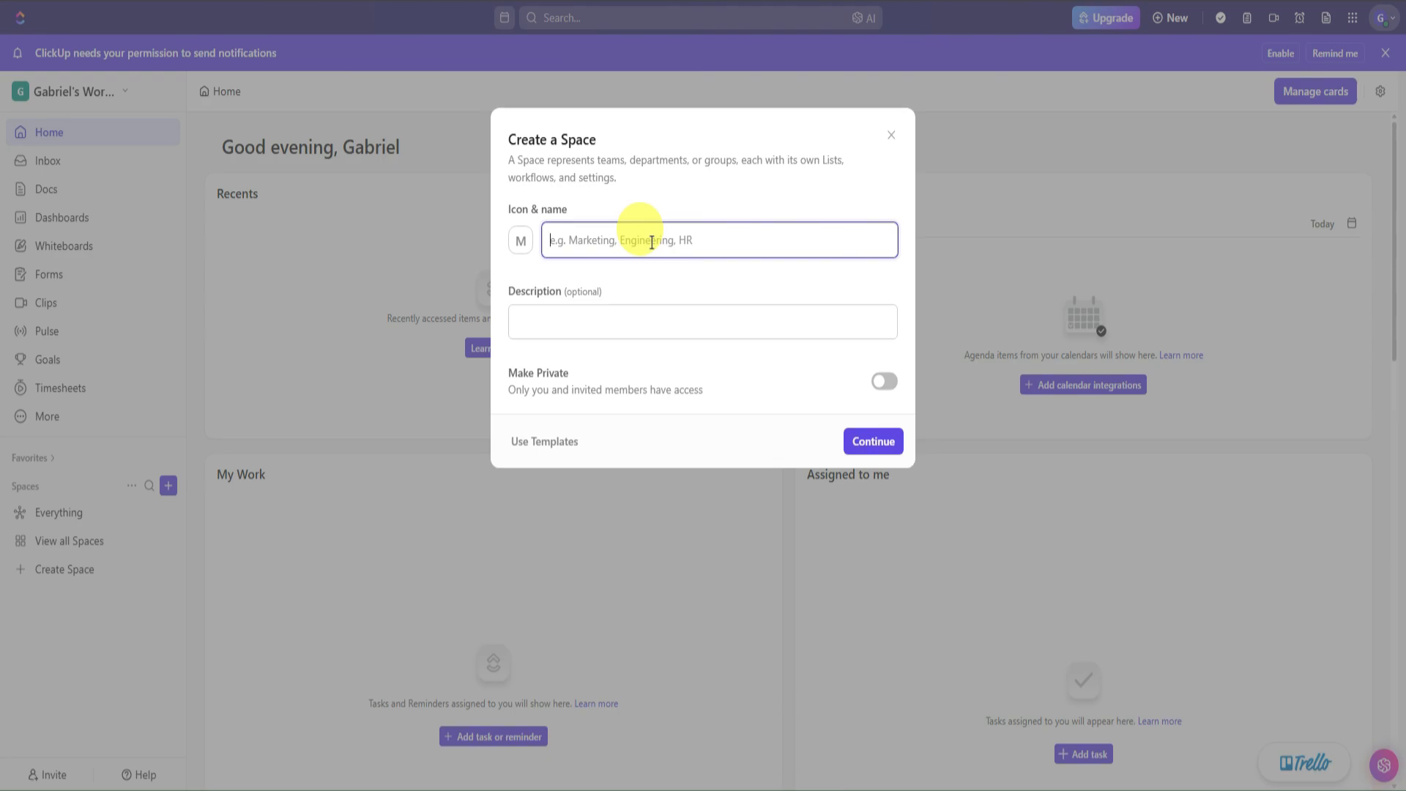
pyautogui.write('Sample Space')
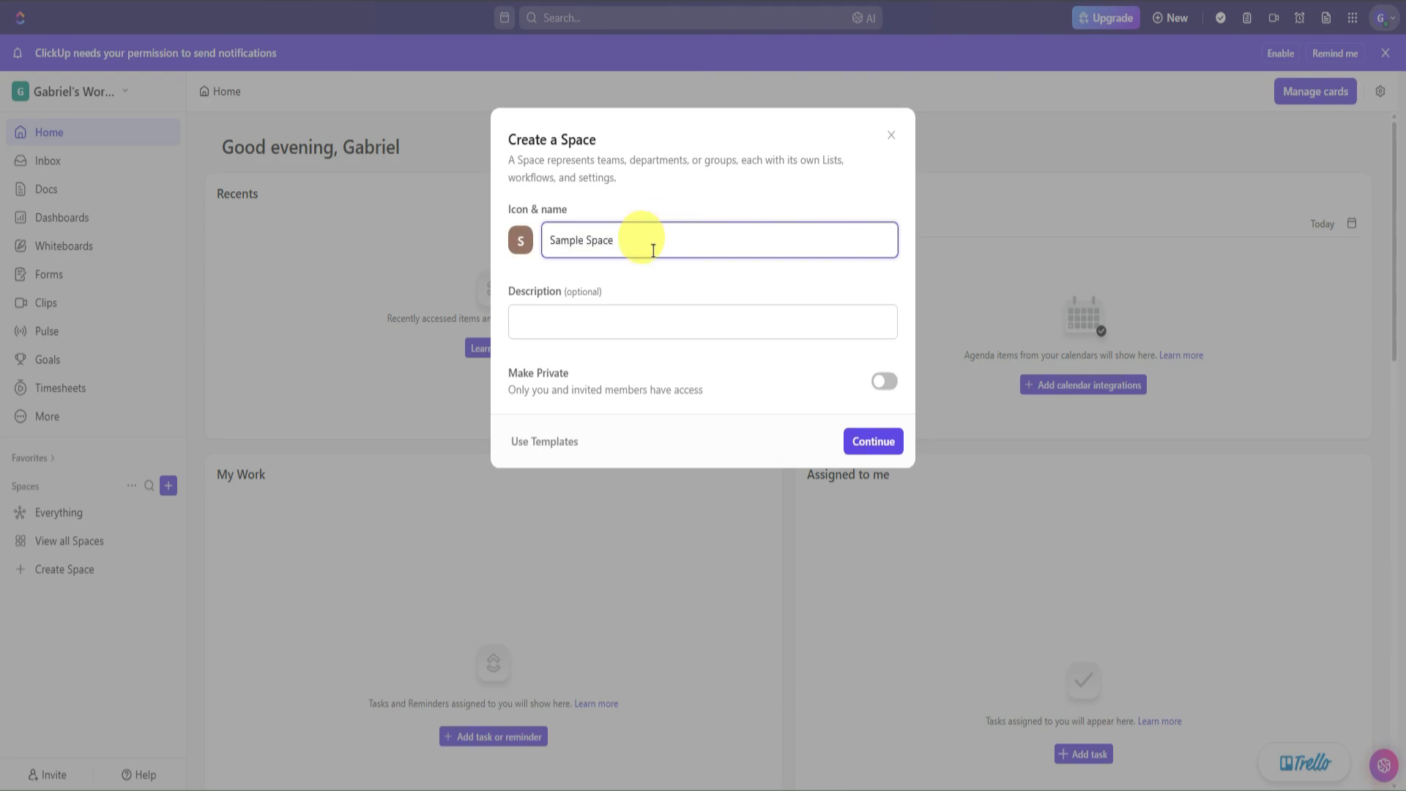
pyautogui.click(575, 308)
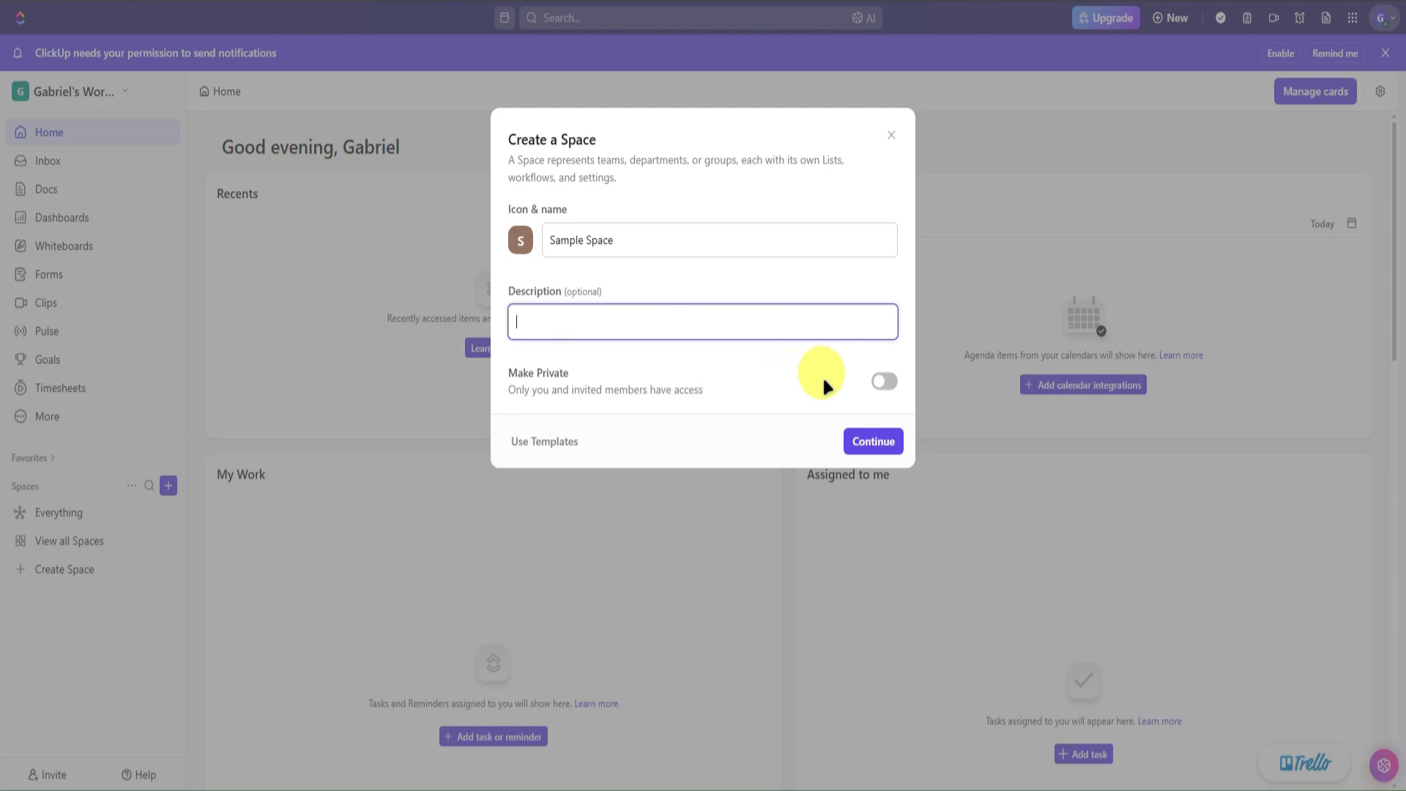
pyautogui.click(884, 381)
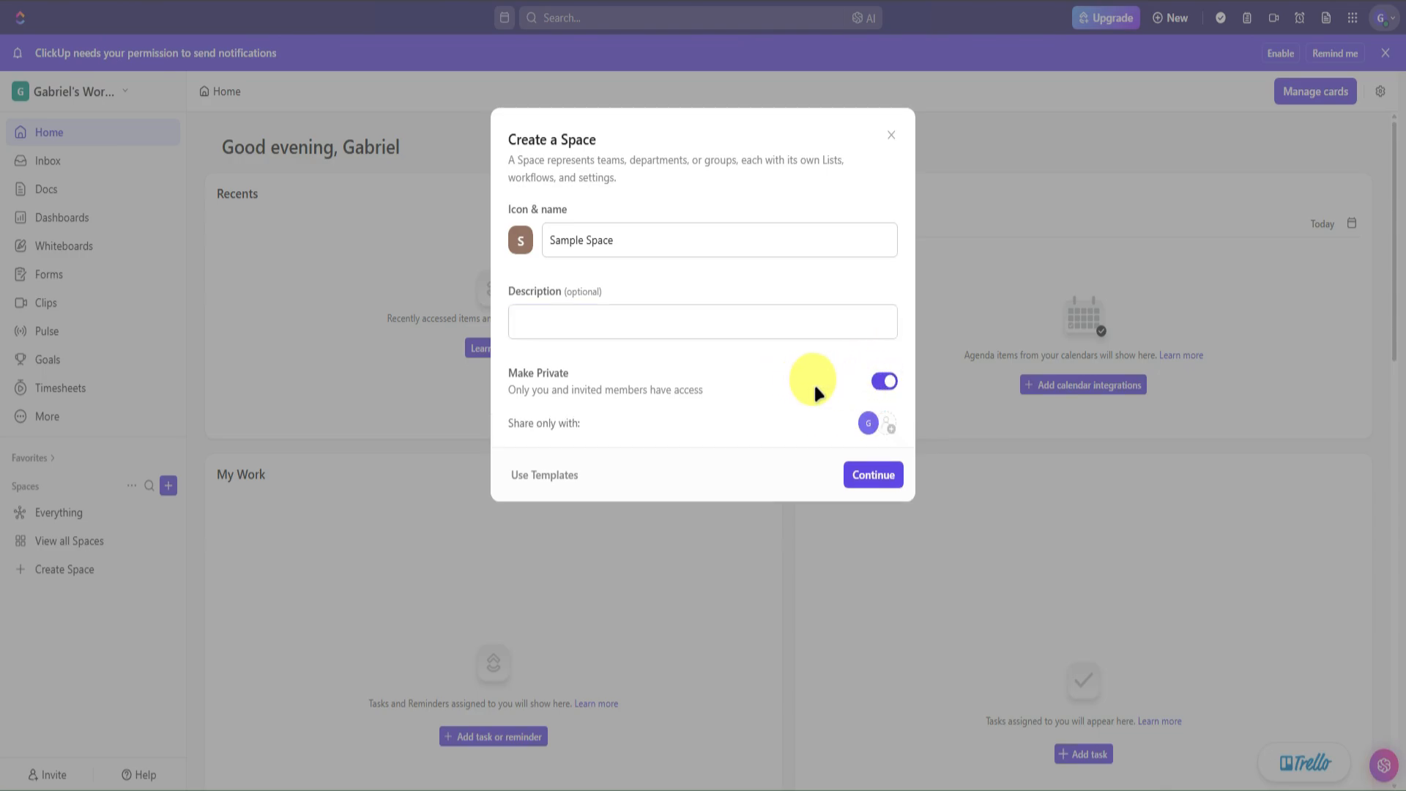
pyautogui.click(885, 424)
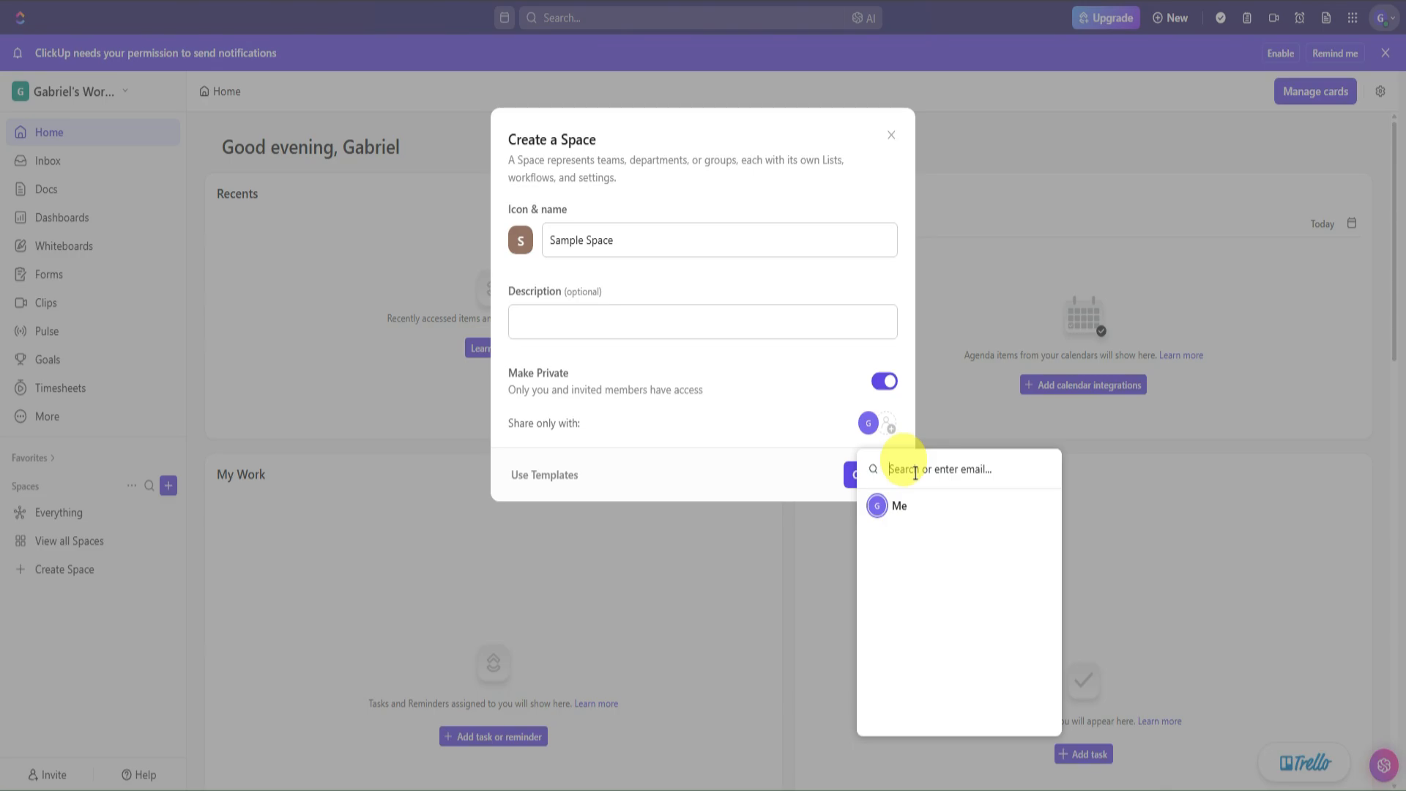
pyautogui.click(771, 389)
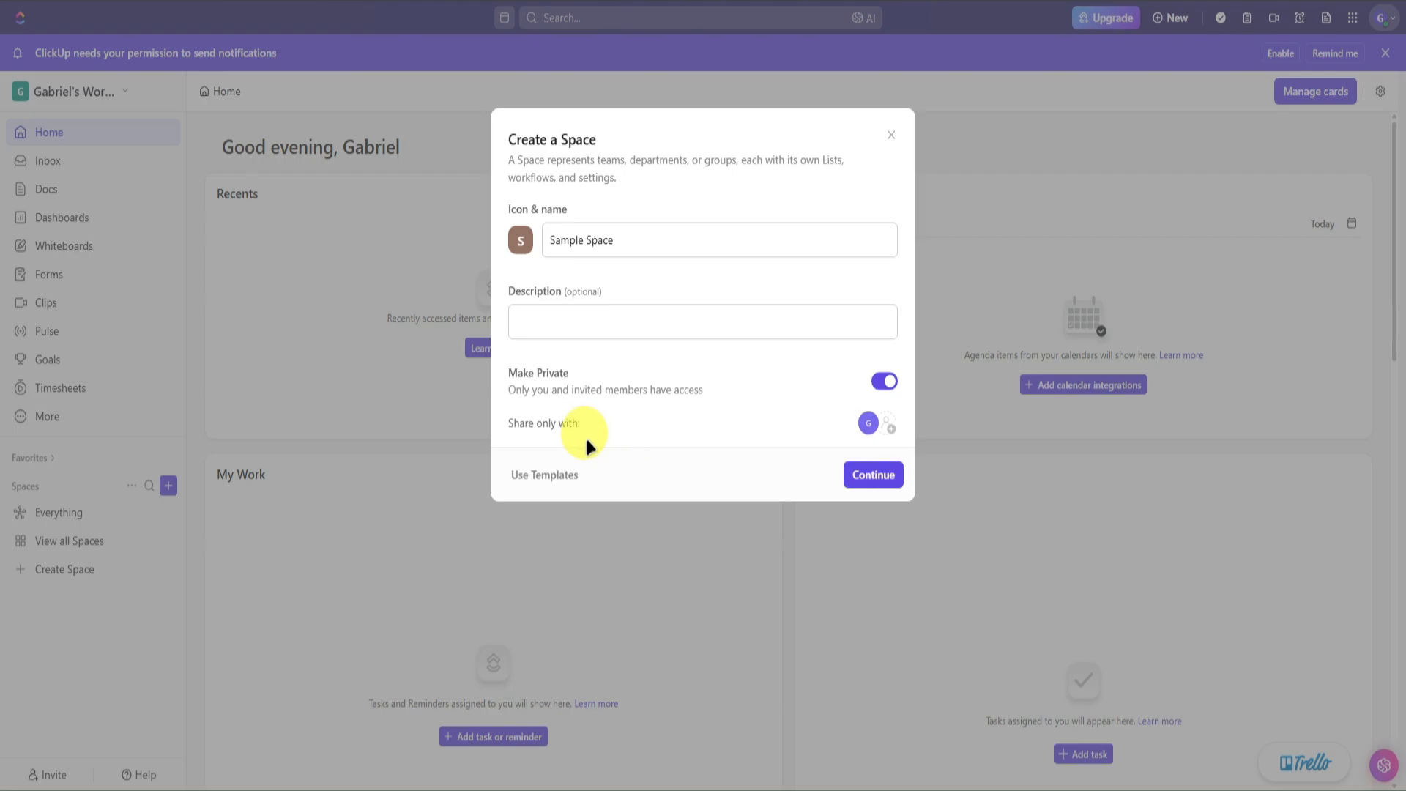
pyautogui.click(533, 477)
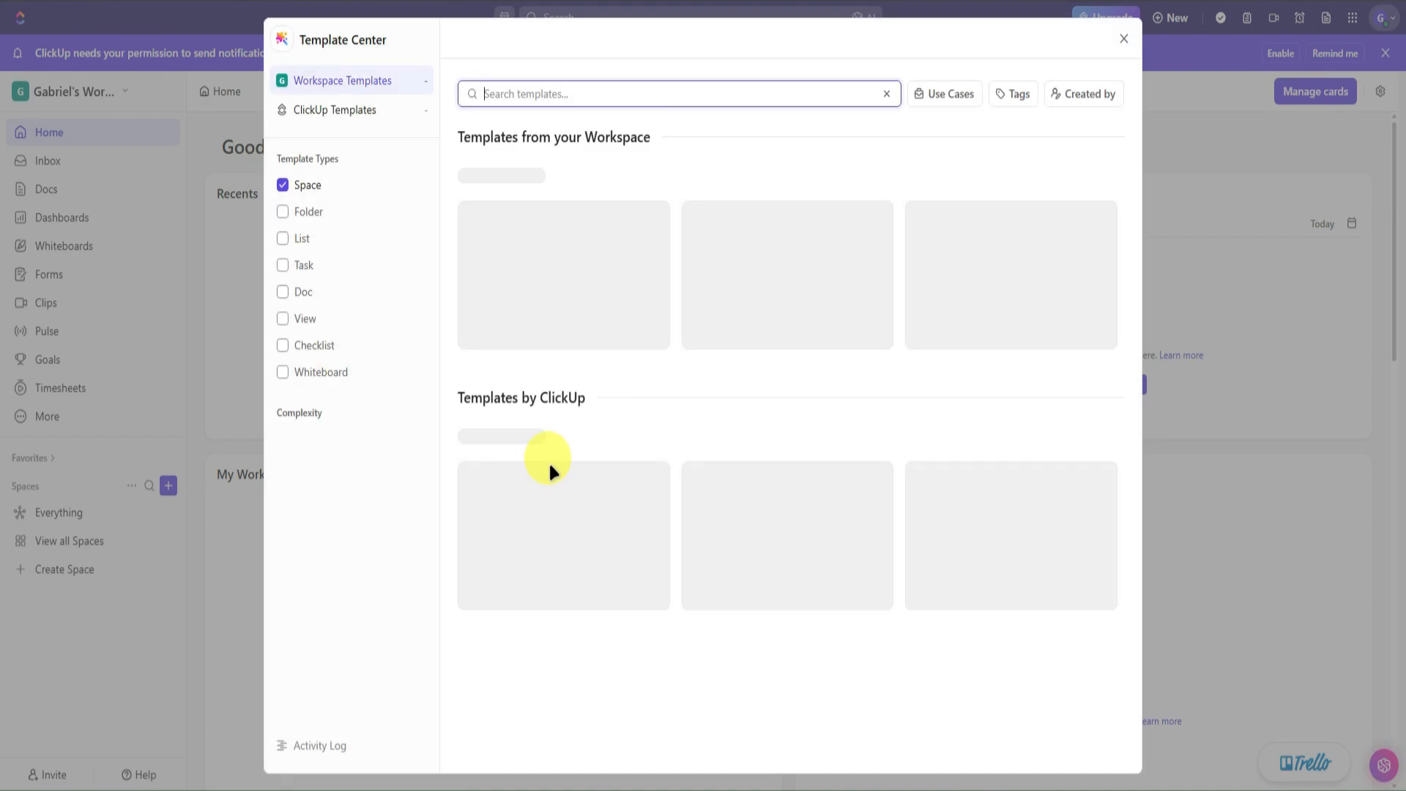
# - Find the Agile Scrum Management card under PMO - Project Management and open its details
pyautogui.scroll(-10, 574, 450)
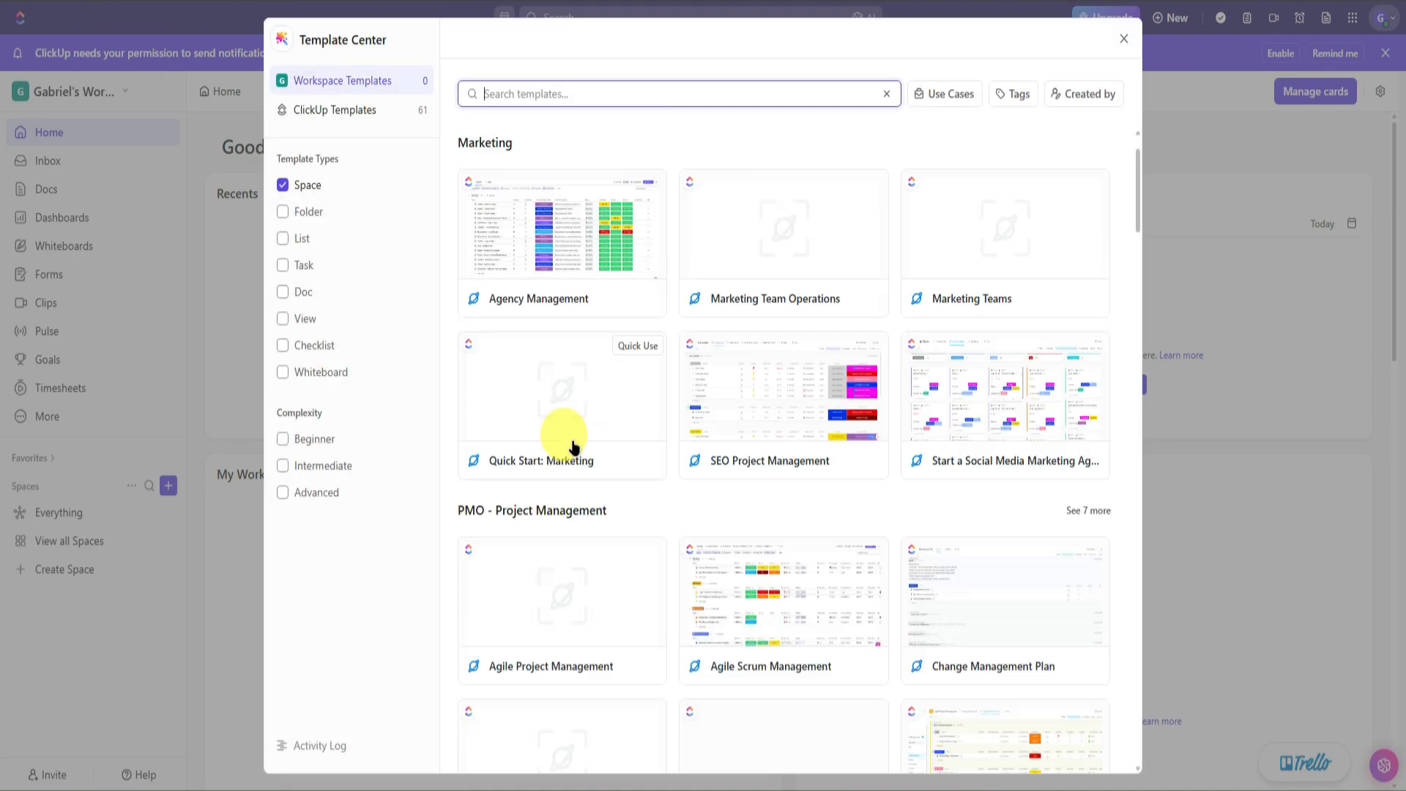
pyautogui.scroll(10, 574, 448)
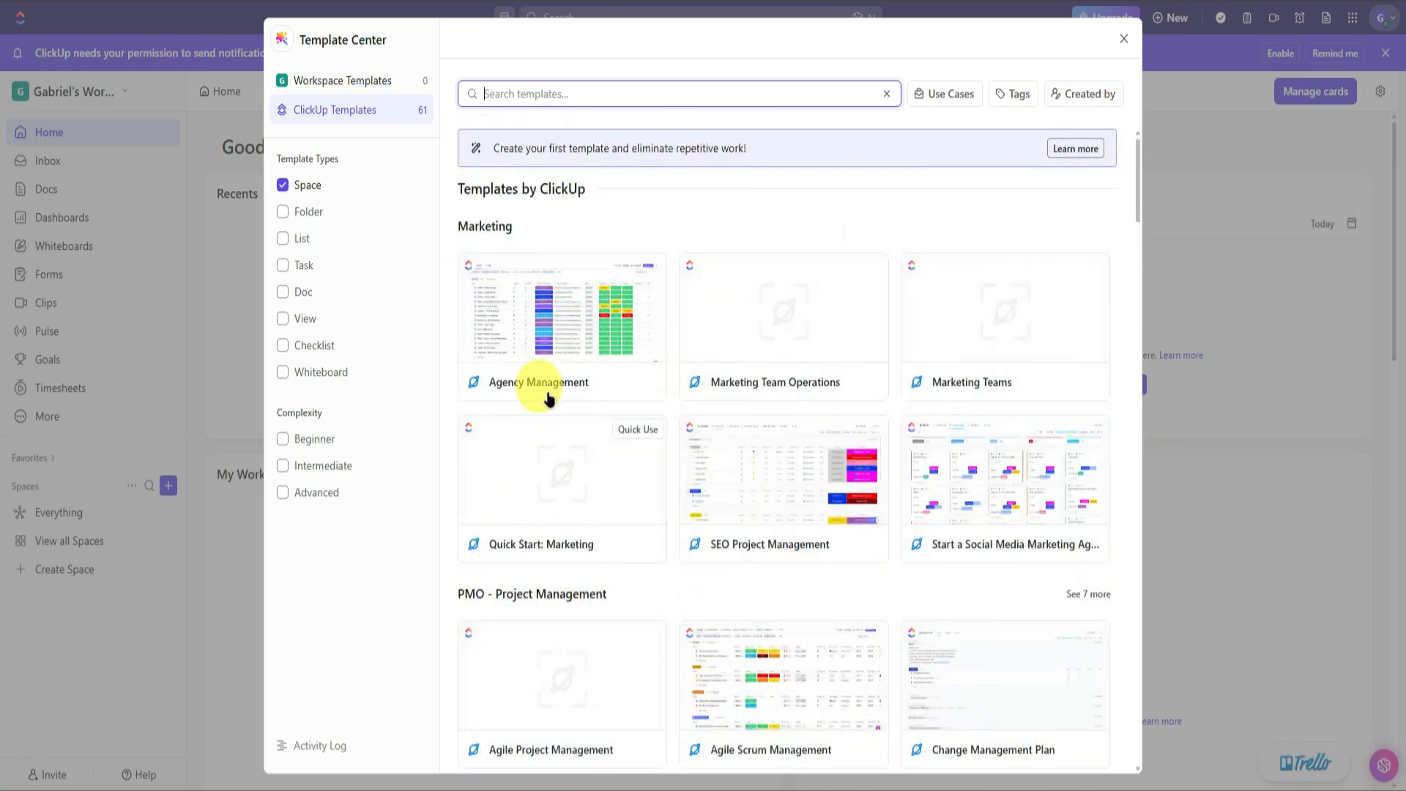
pyautogui.scroll(-2, 566, 424)
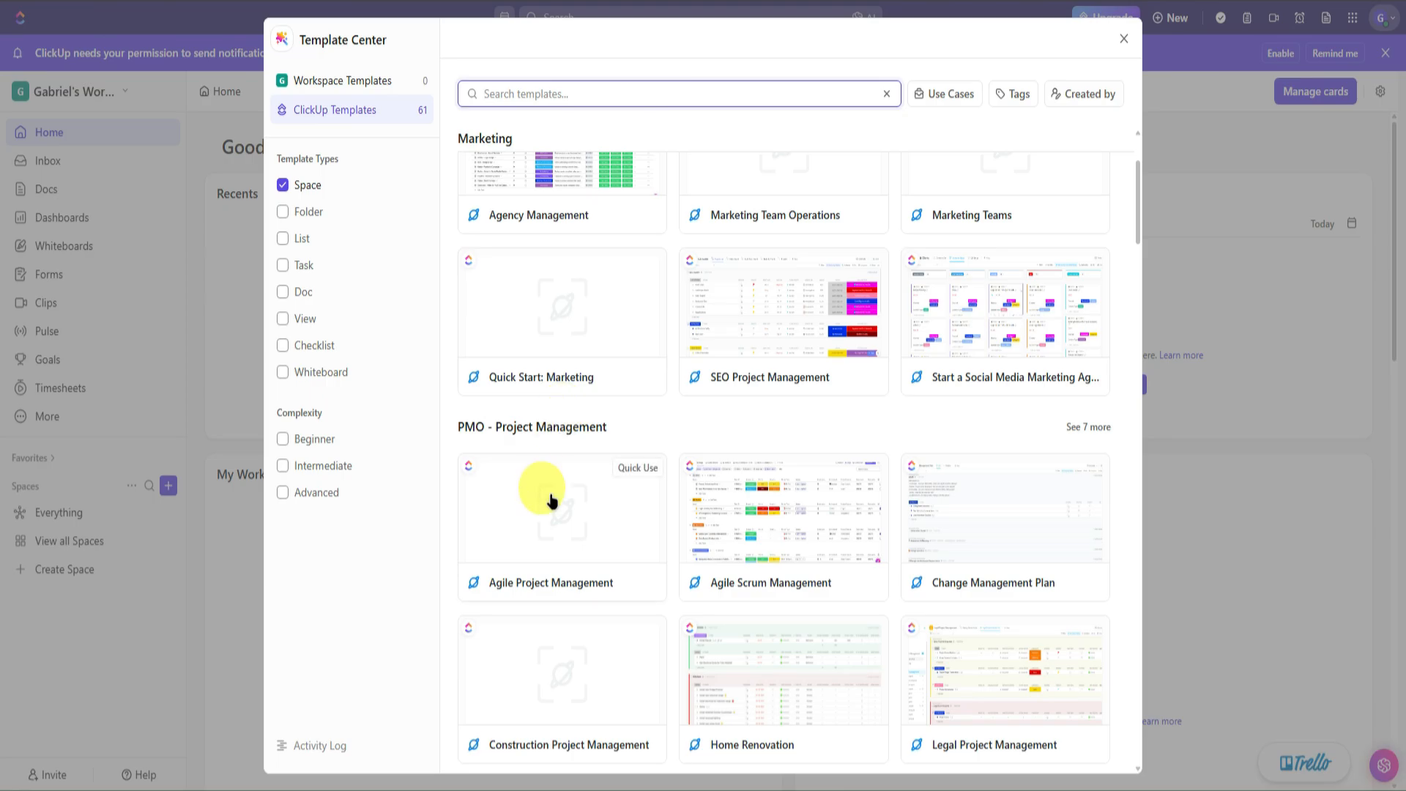
pyautogui.scroll(-6, 553, 487)
pyautogui.scroll(-6, 556, 476)
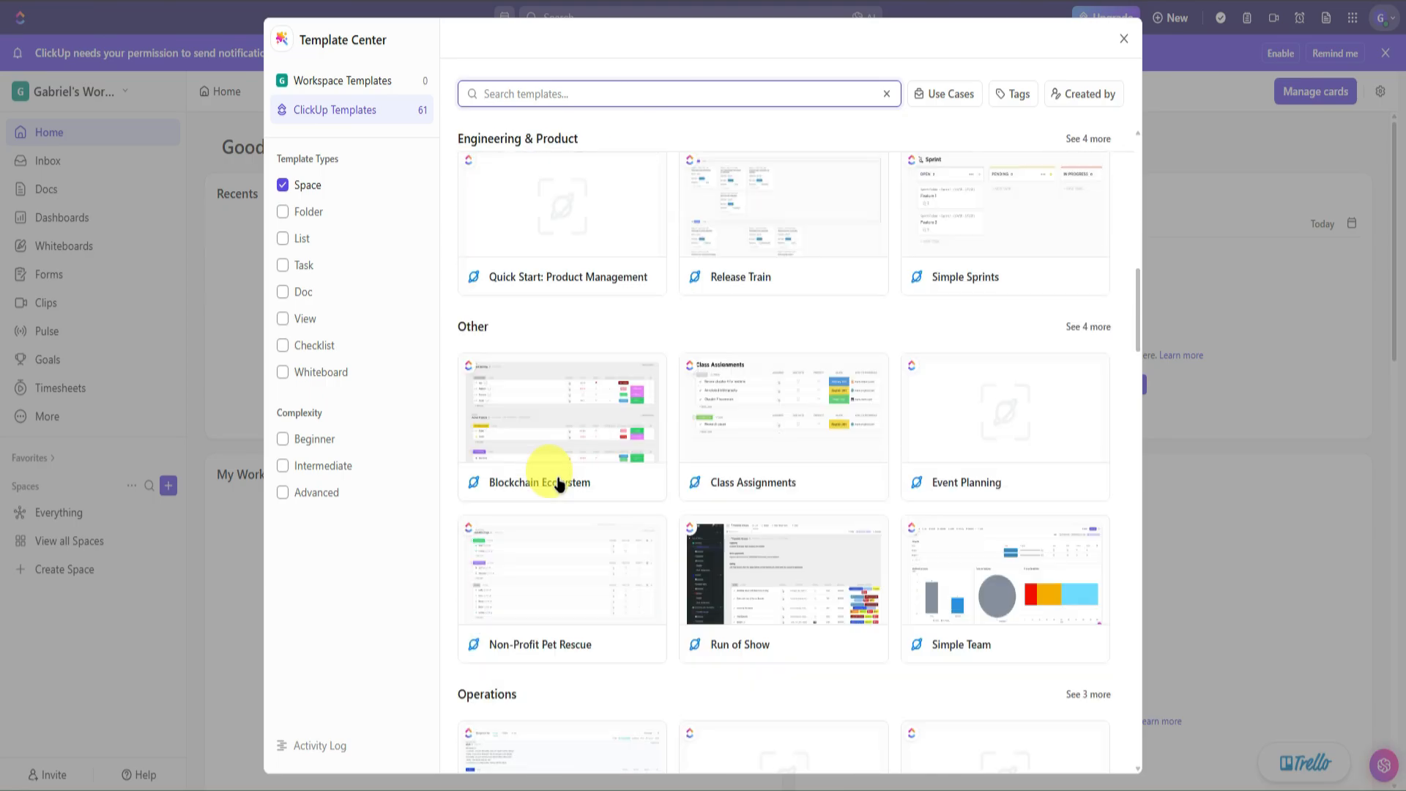
pyautogui.scroll(-2, 559, 482)
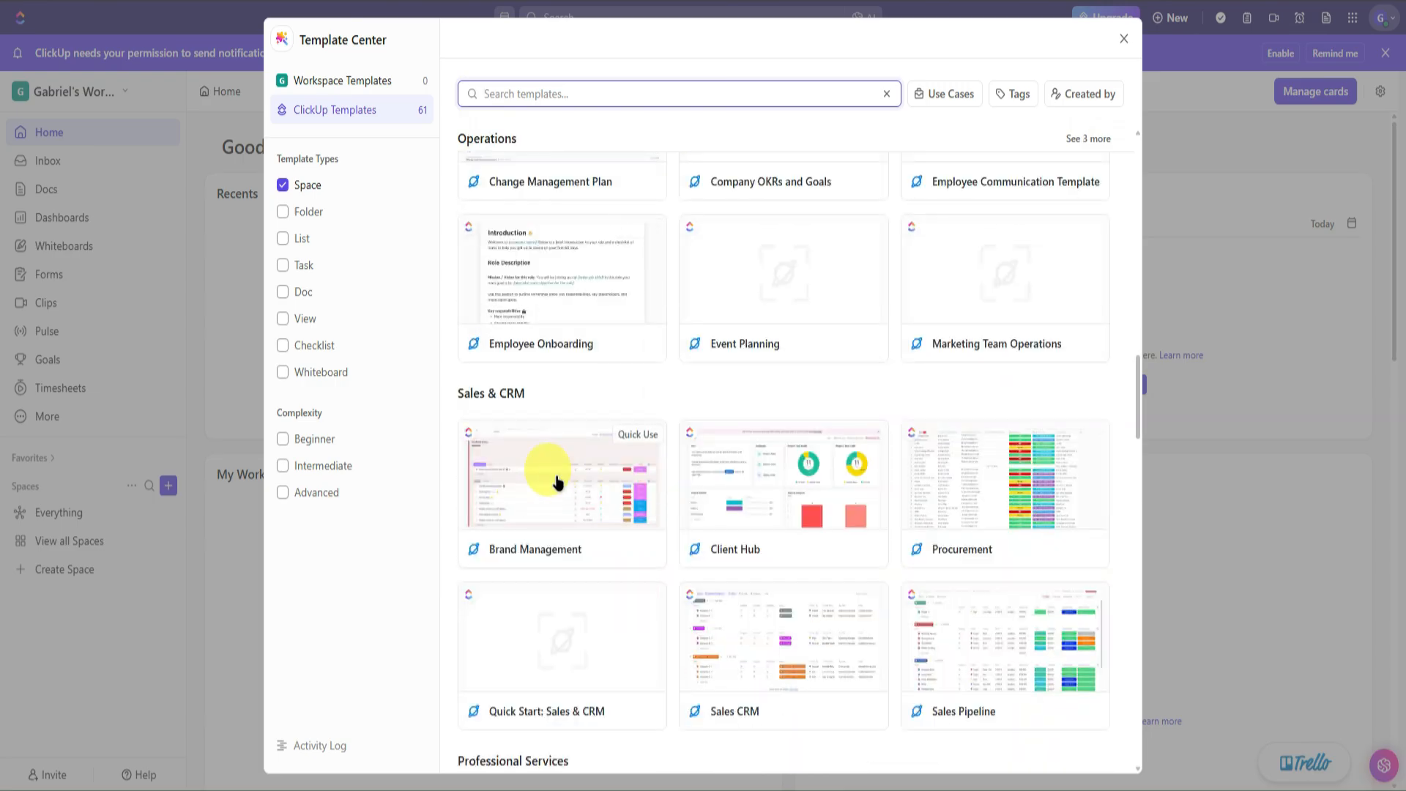
pyautogui.scroll(16, 559, 482)
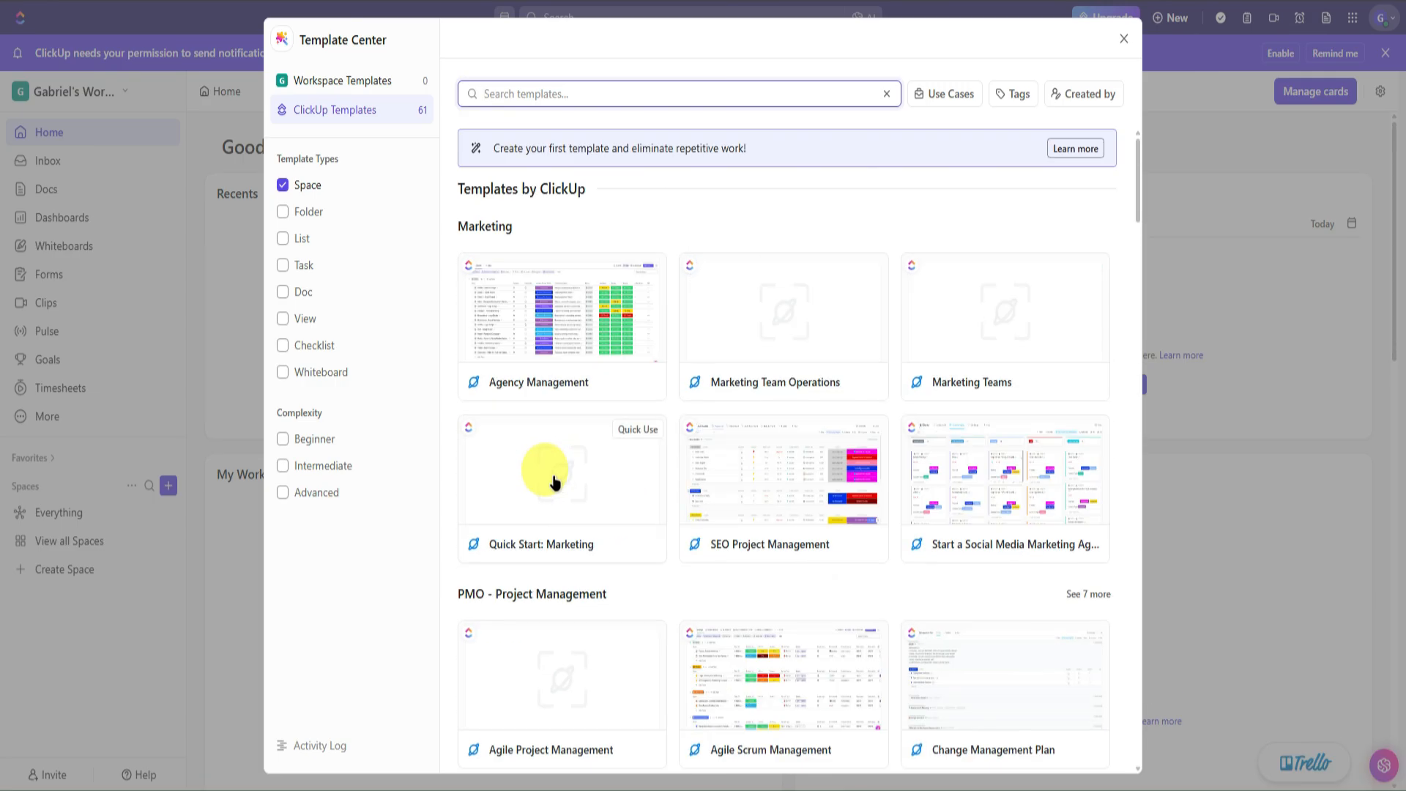
pyautogui.scroll(-2, 586, 447)
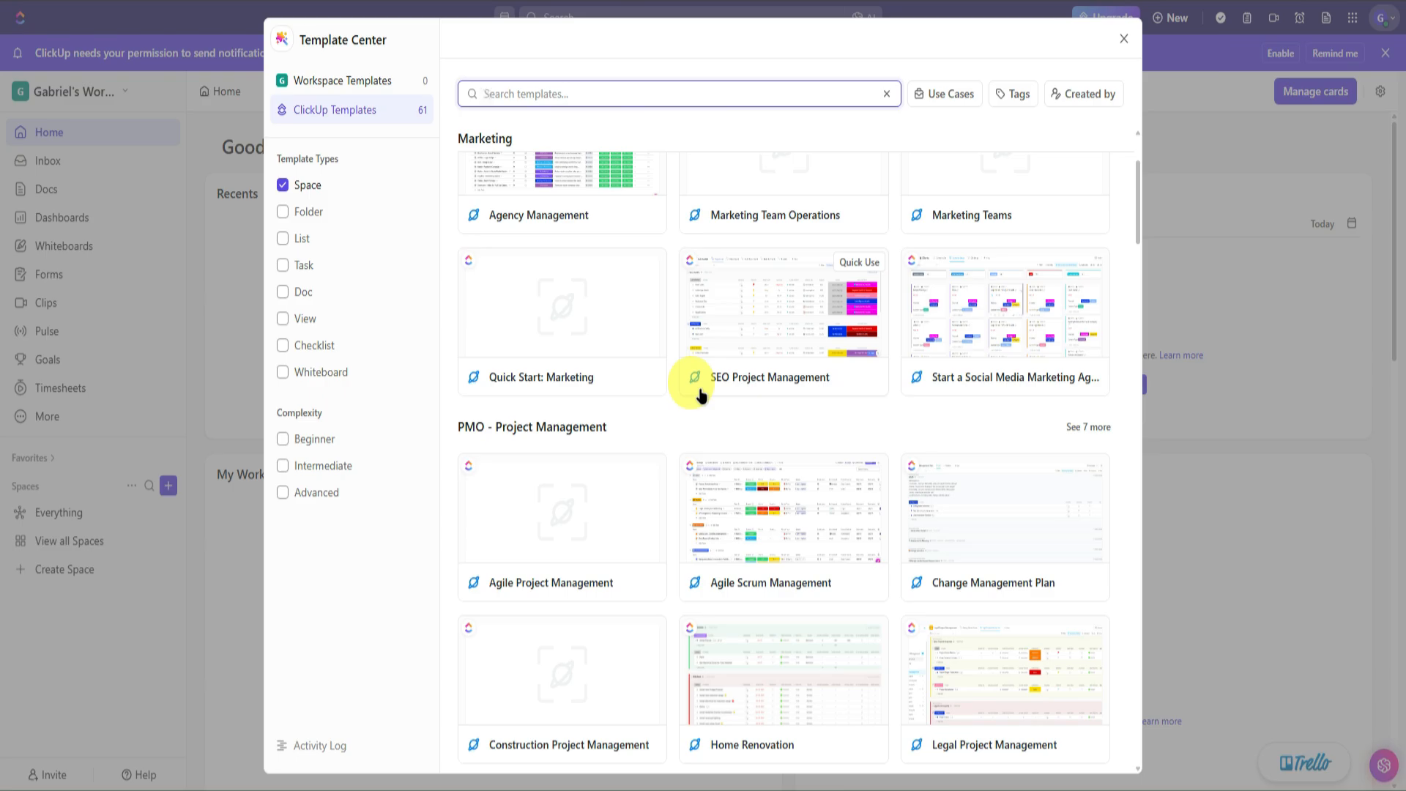
pyautogui.scroll(-2, 700, 393)
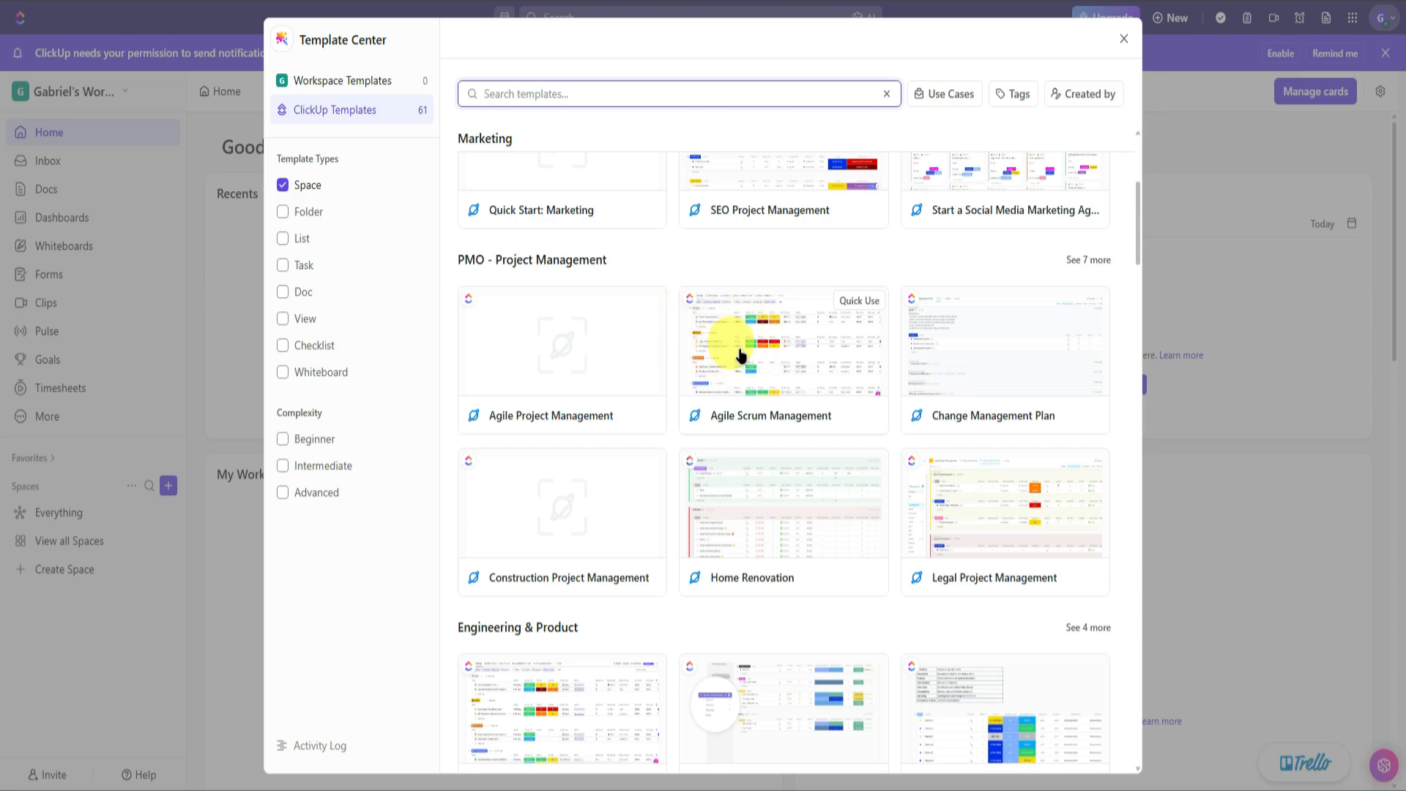
pyautogui.click(741, 355)
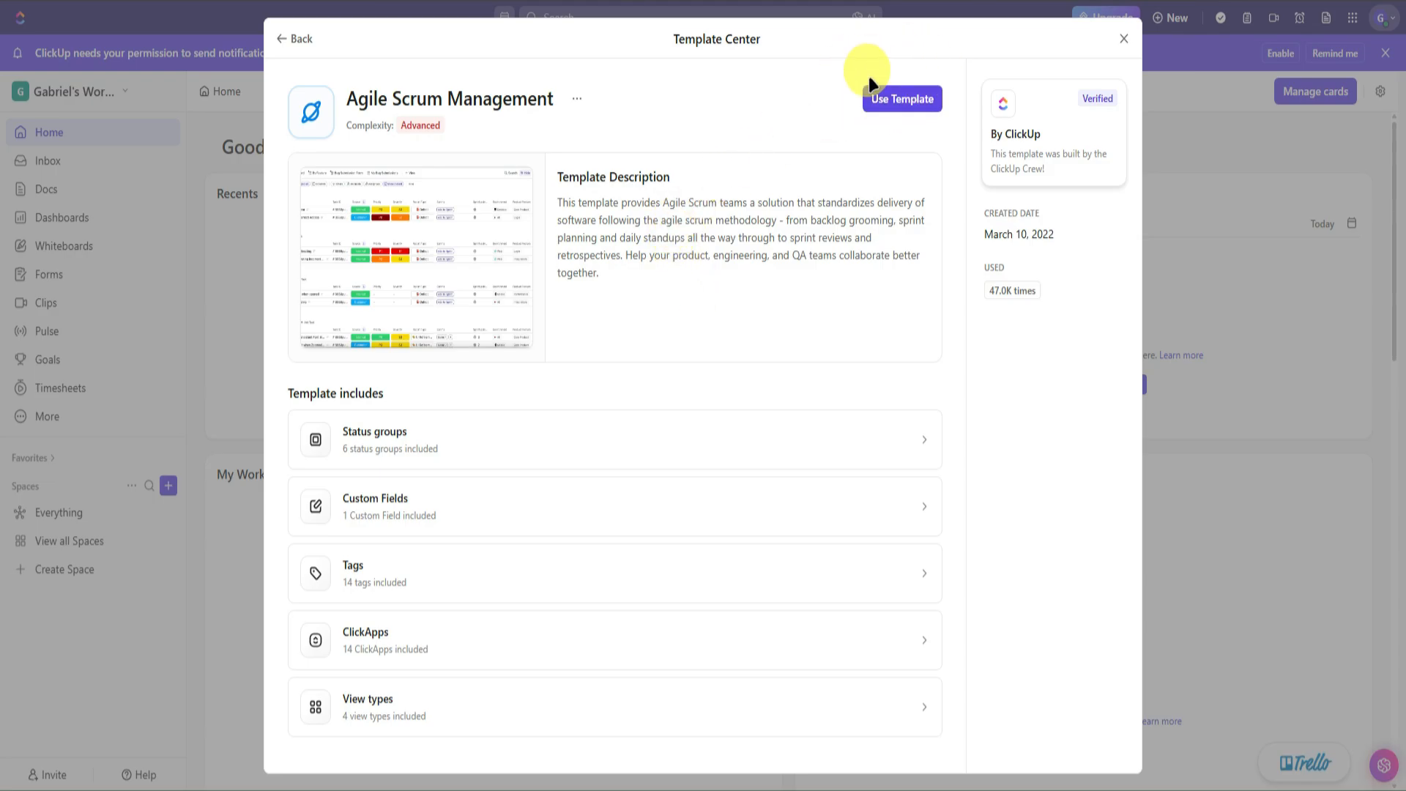
# - Apply the Agile Scrum template as 'Sample Space', keeping Import everything after comparing custom import items
pyautogui.click(892, 99)
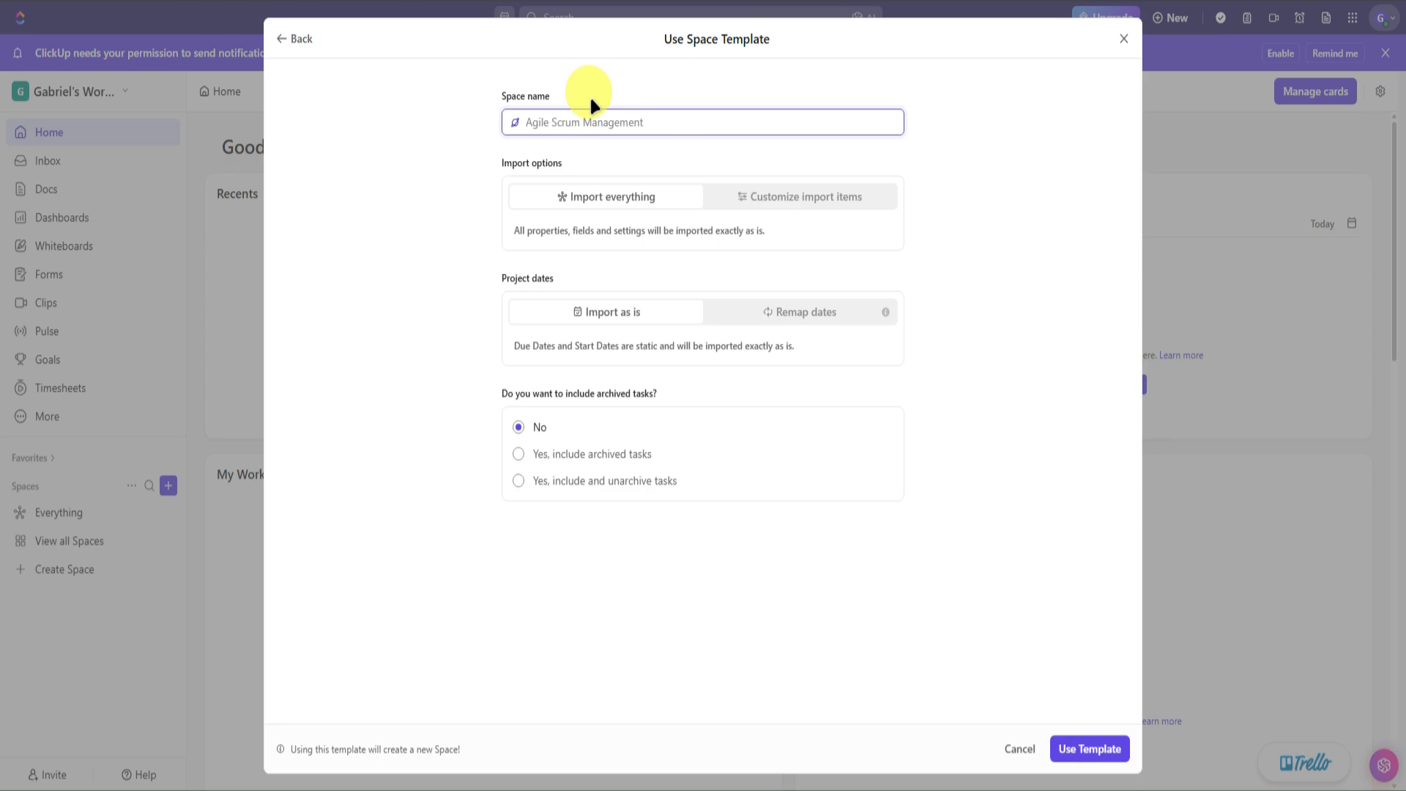
pyautogui.write('Sample Space')
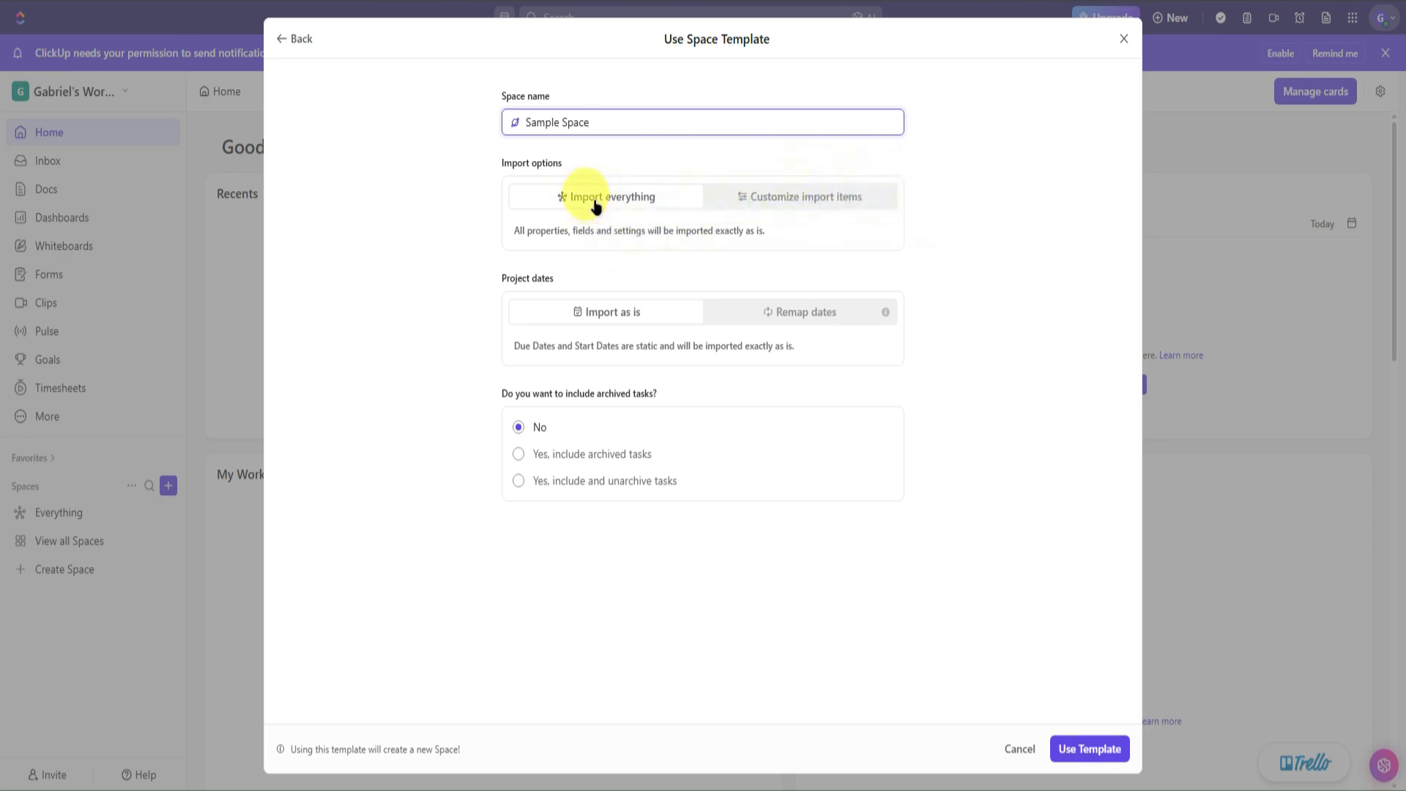
pyautogui.click(812, 192)
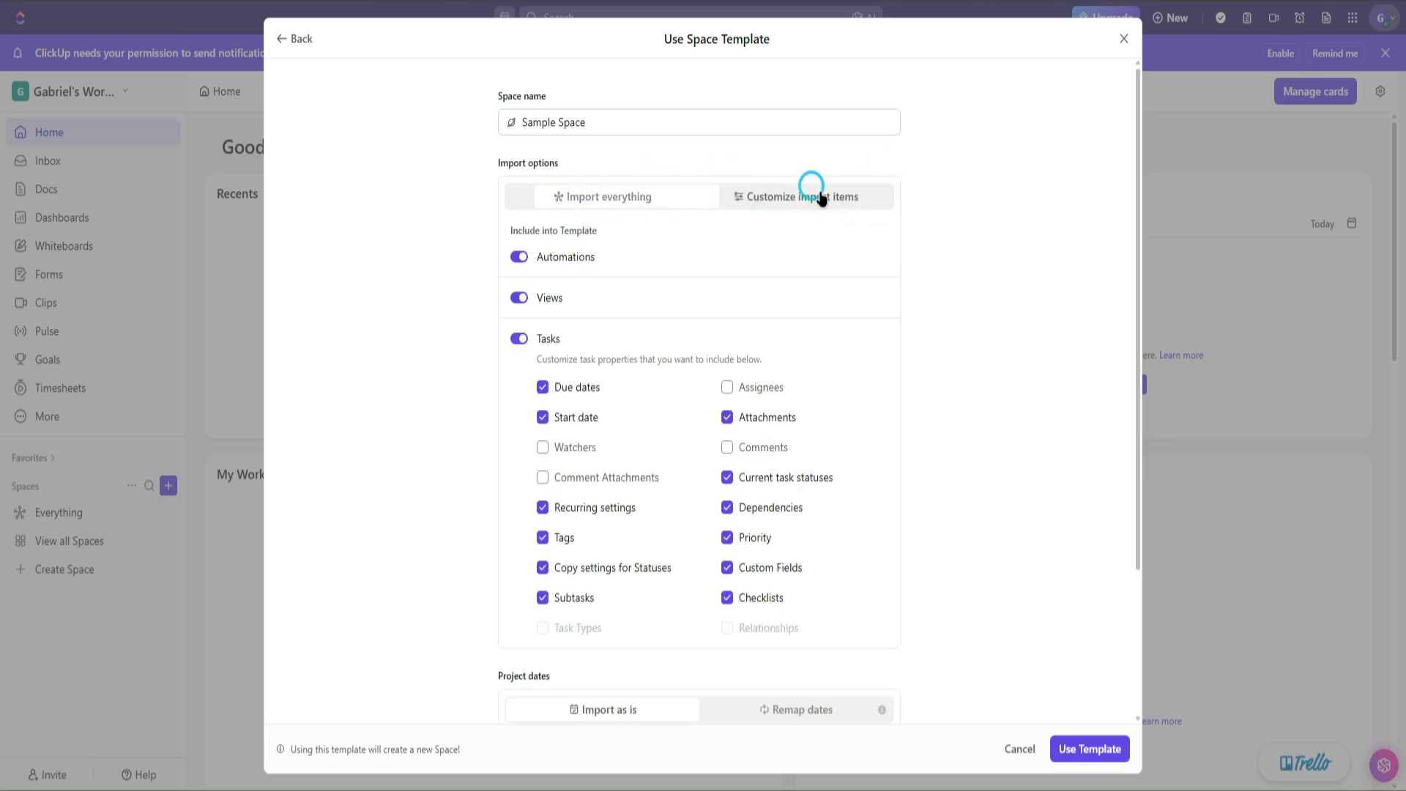
pyautogui.click(630, 199)
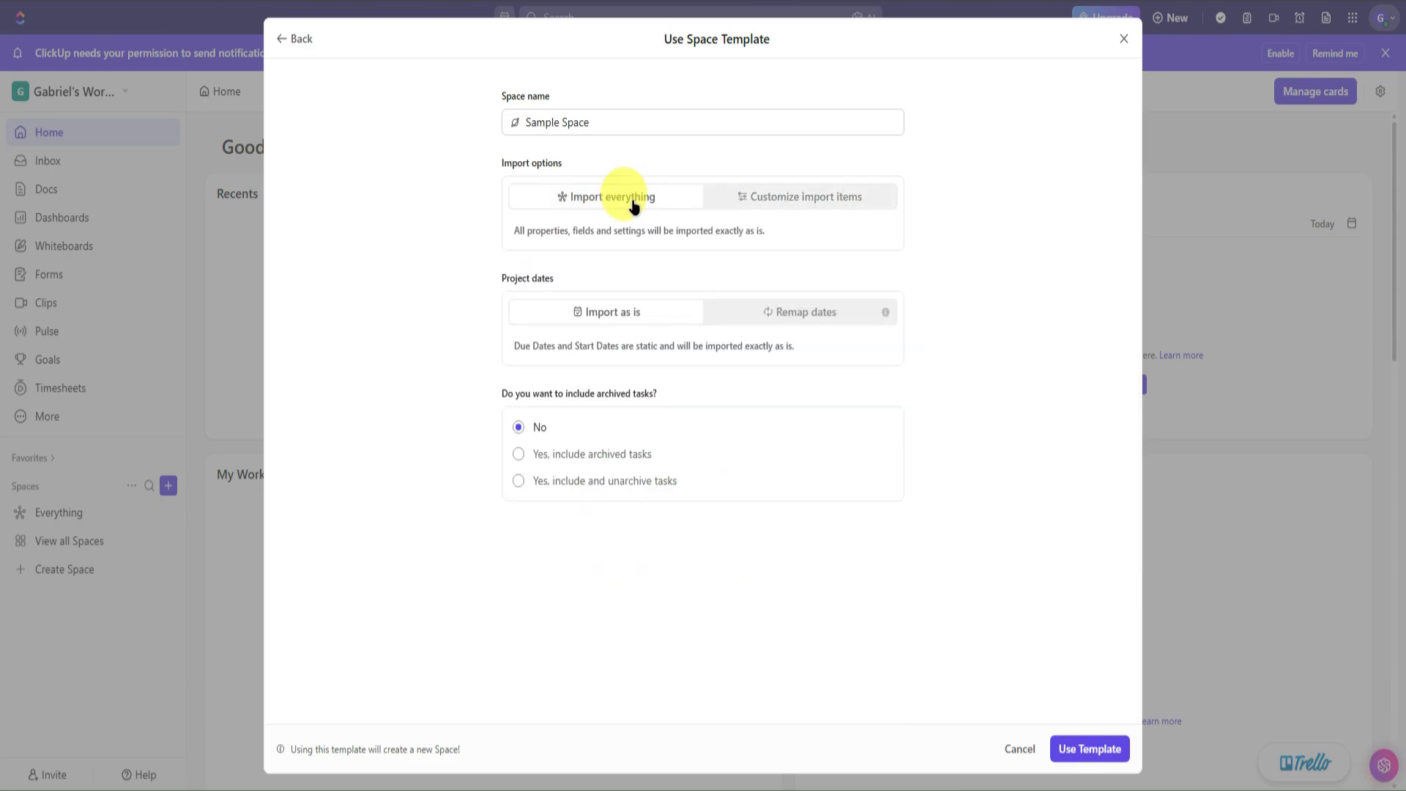
pyautogui.click(770, 198)
pyautogui.click(618, 195)
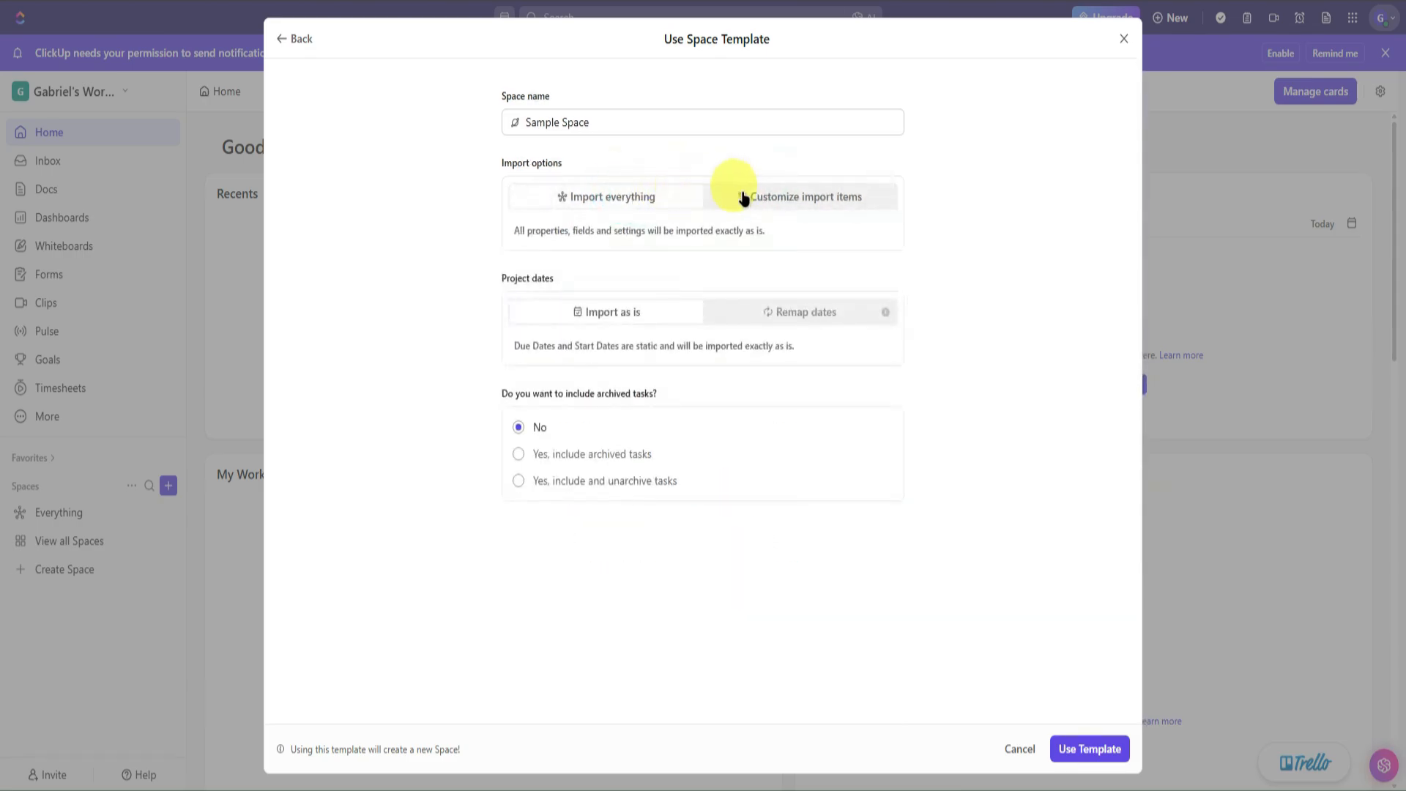
pyautogui.click(767, 204)
pyautogui.click(565, 195)
pyautogui.click(754, 195)
pyautogui.click(612, 195)
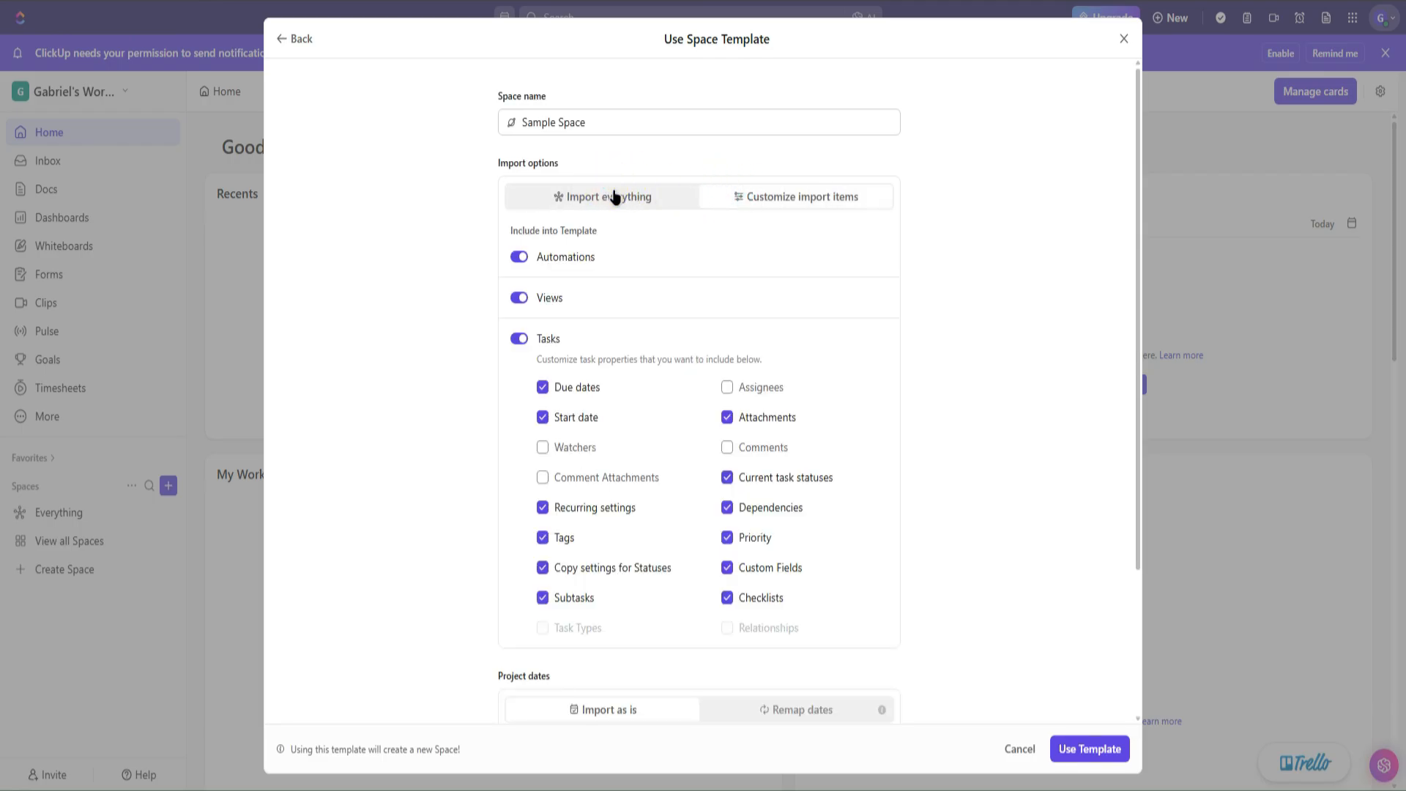
pyautogui.click(777, 196)
pyautogui.click(617, 194)
pyautogui.click(769, 196)
pyautogui.click(641, 195)
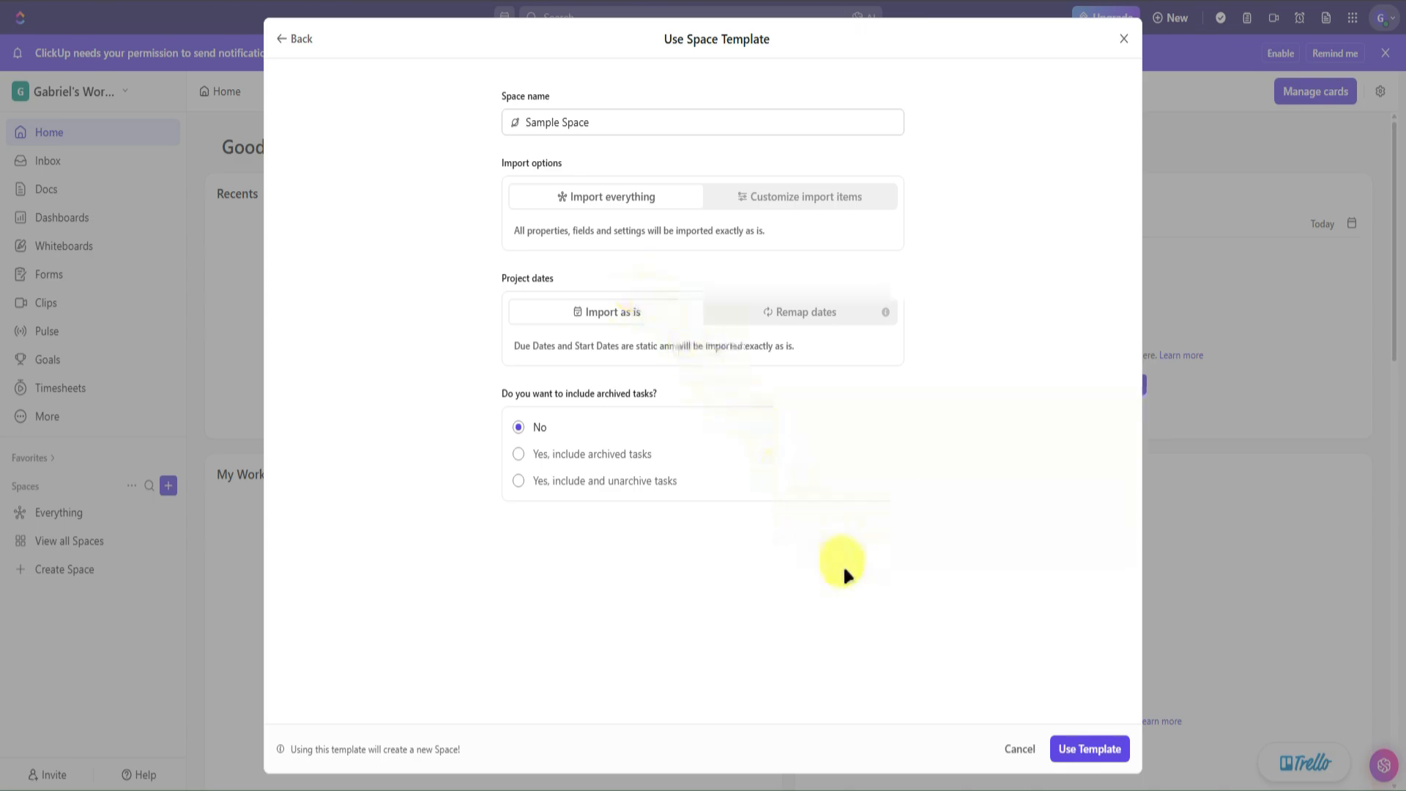
# - Create the space from the template and open its Backlog list
pyautogui.click(1071, 747)
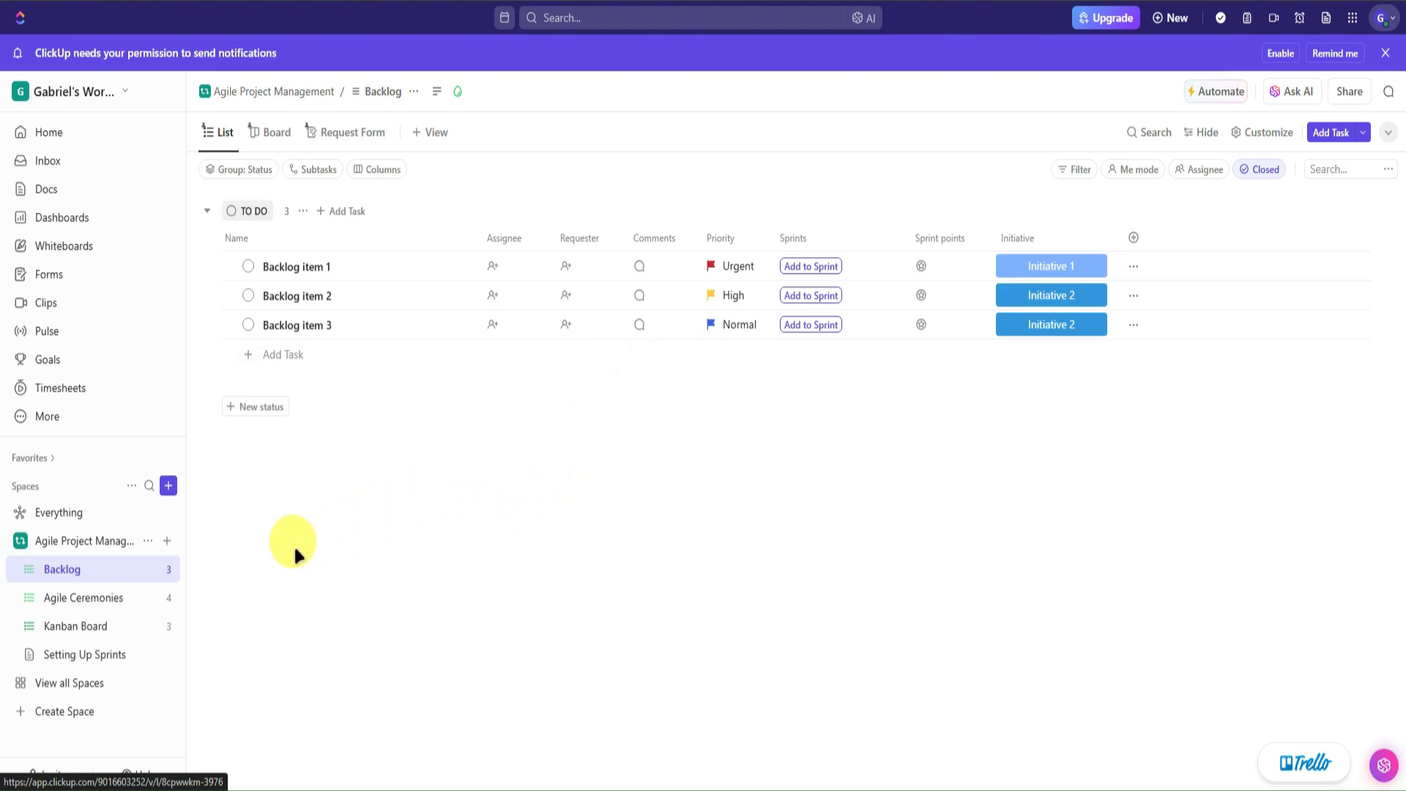
pyautogui.click(84, 595)
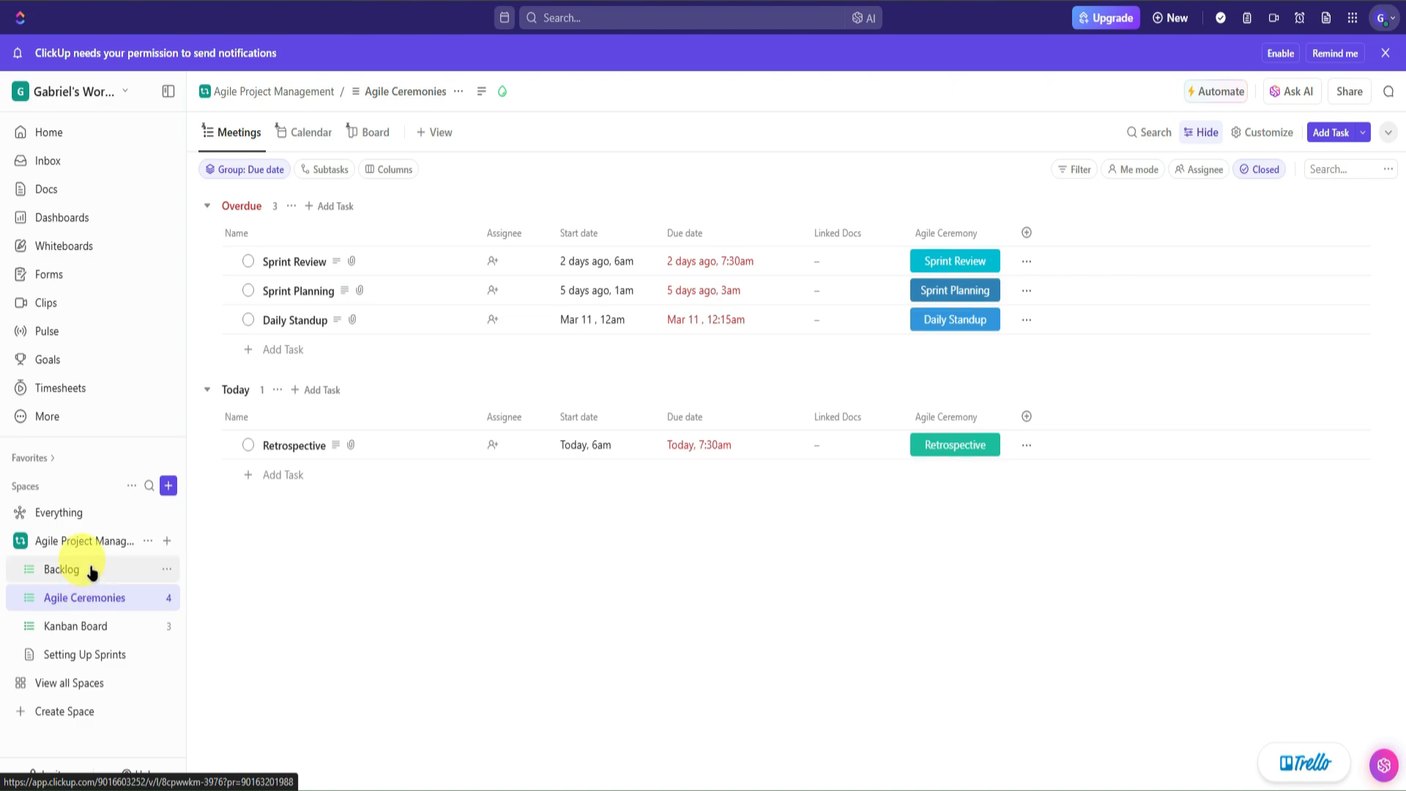
pyautogui.click(98, 571)
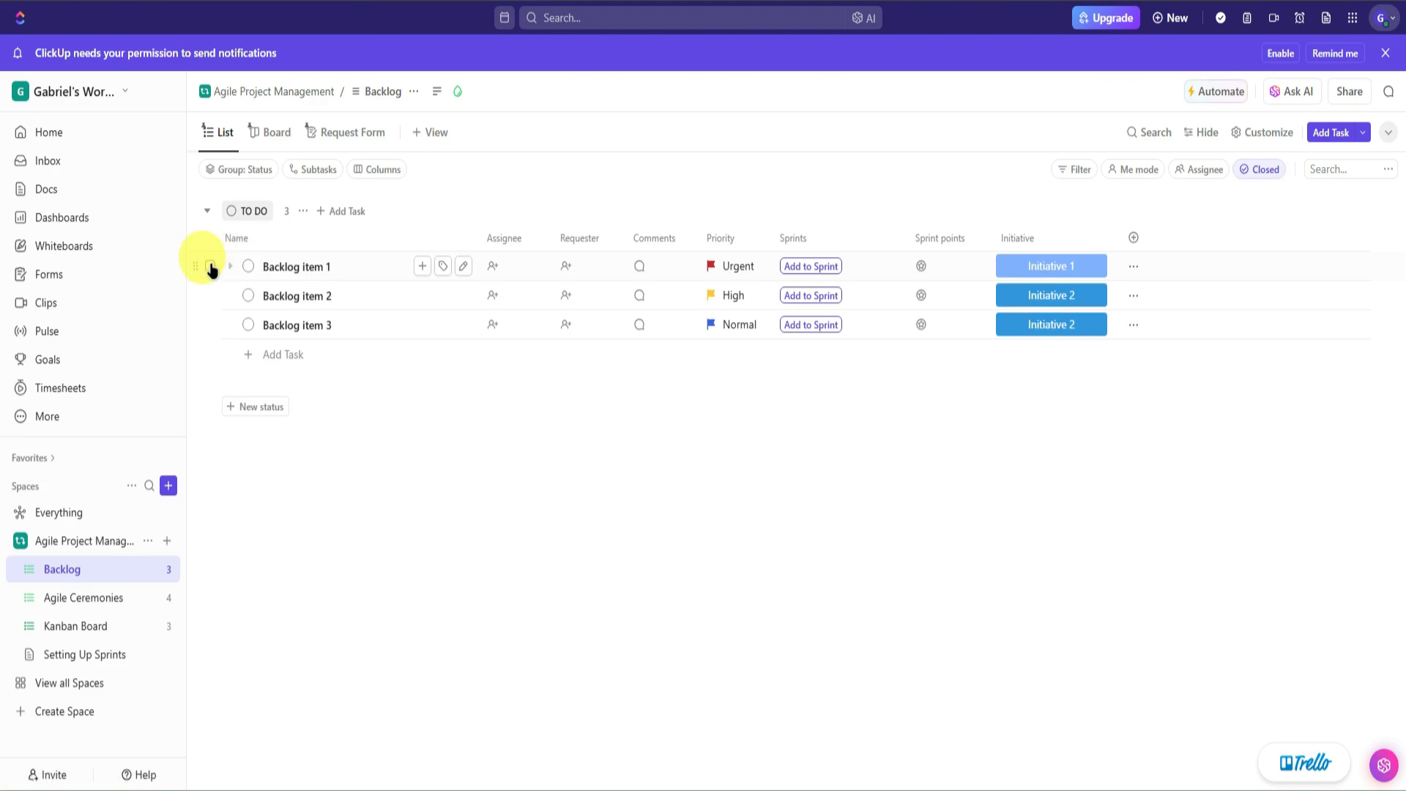
# - Delete the three sample Backlog items 1, 2 and 3
pyautogui.click(249, 267)
pyautogui.click(536, 408)
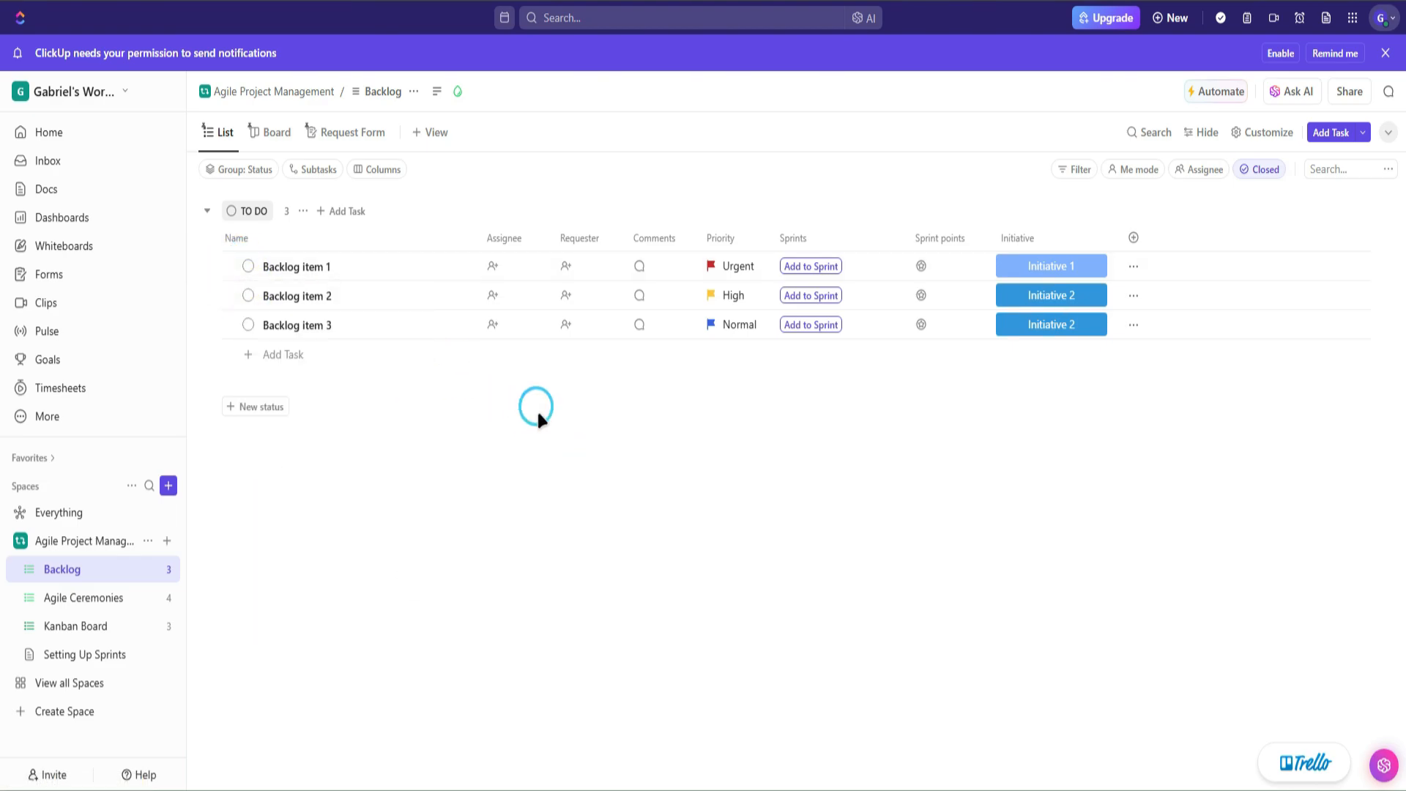
pyautogui.click(210, 266)
pyautogui.click(210, 295)
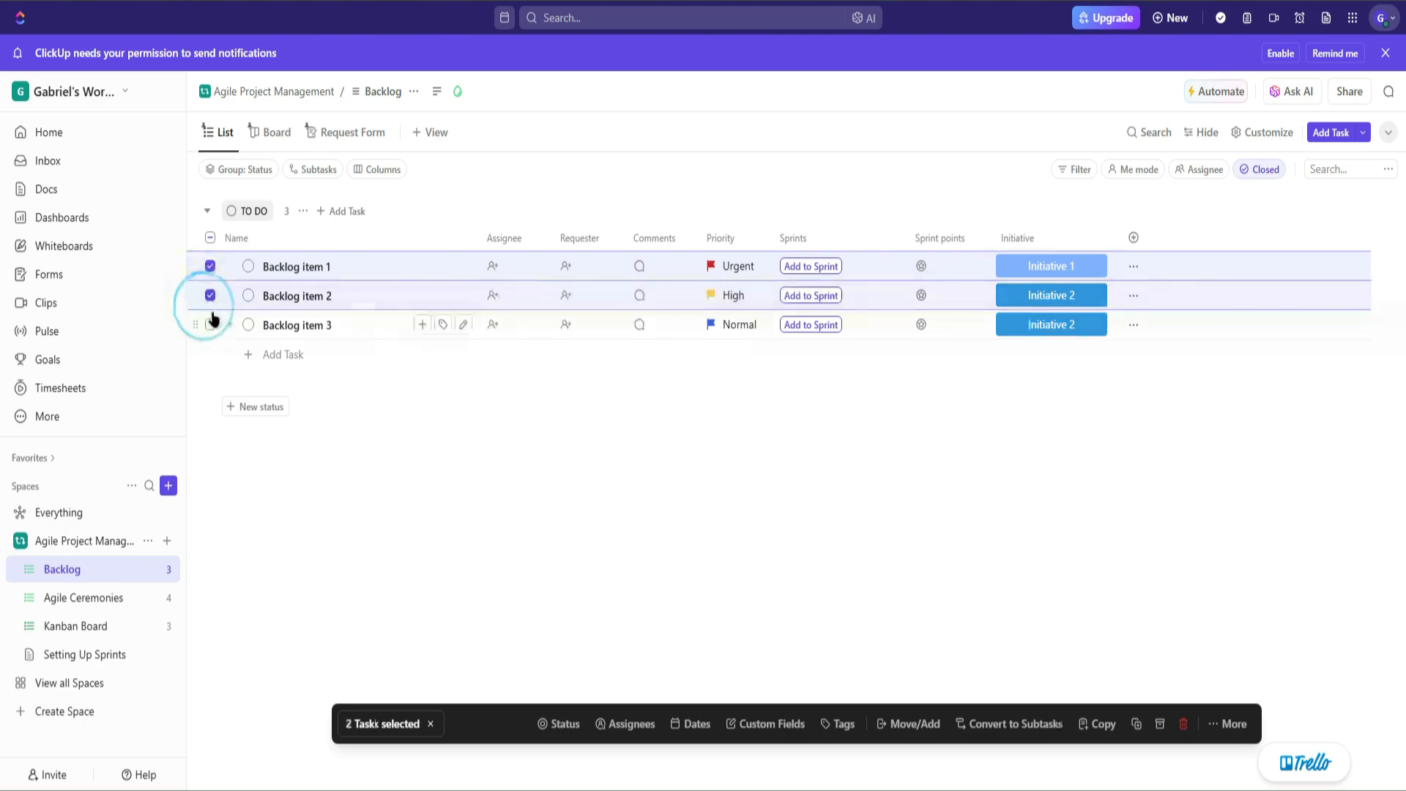
pyautogui.click(211, 325)
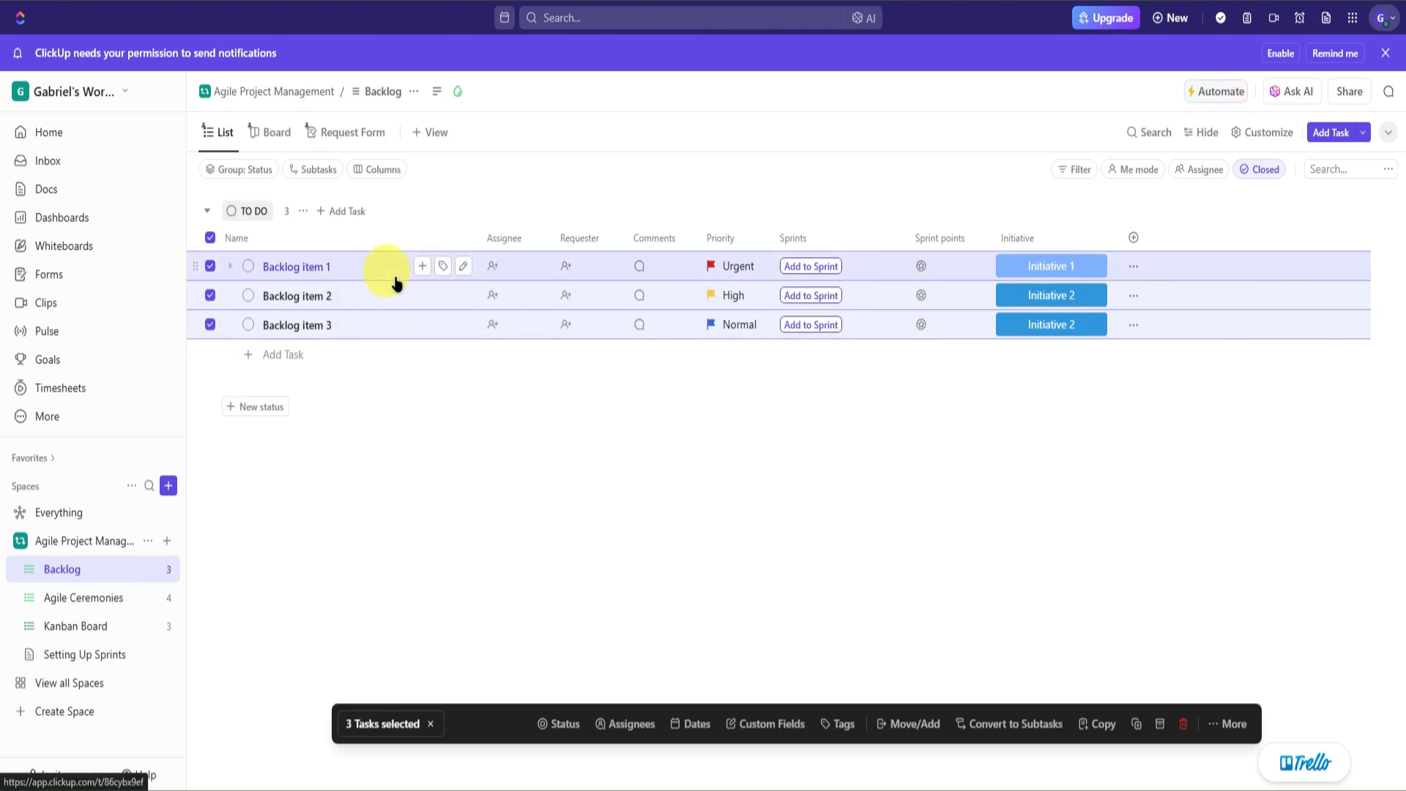
pyautogui.rightClick(407, 319)
pyautogui.click(439, 719)
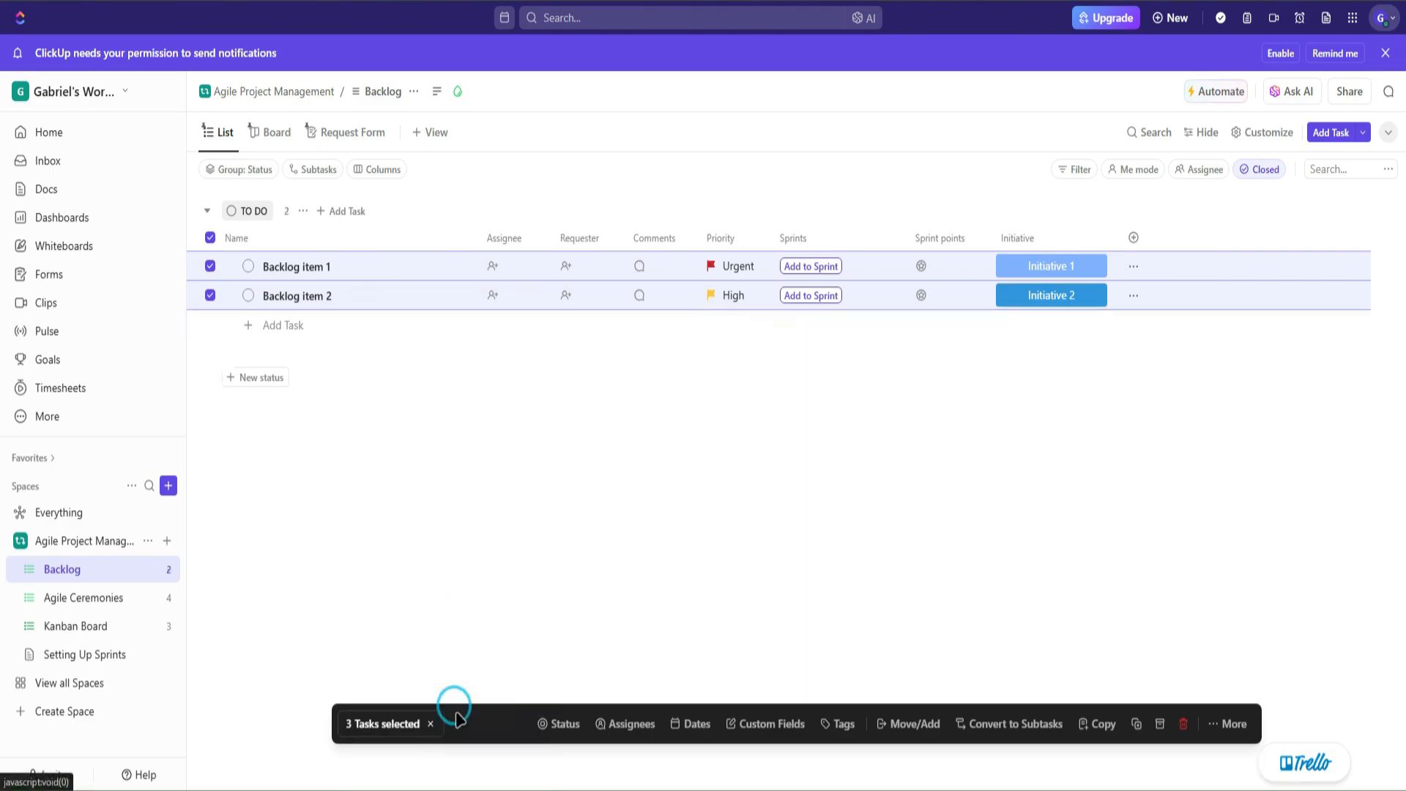
pyautogui.click(603, 484)
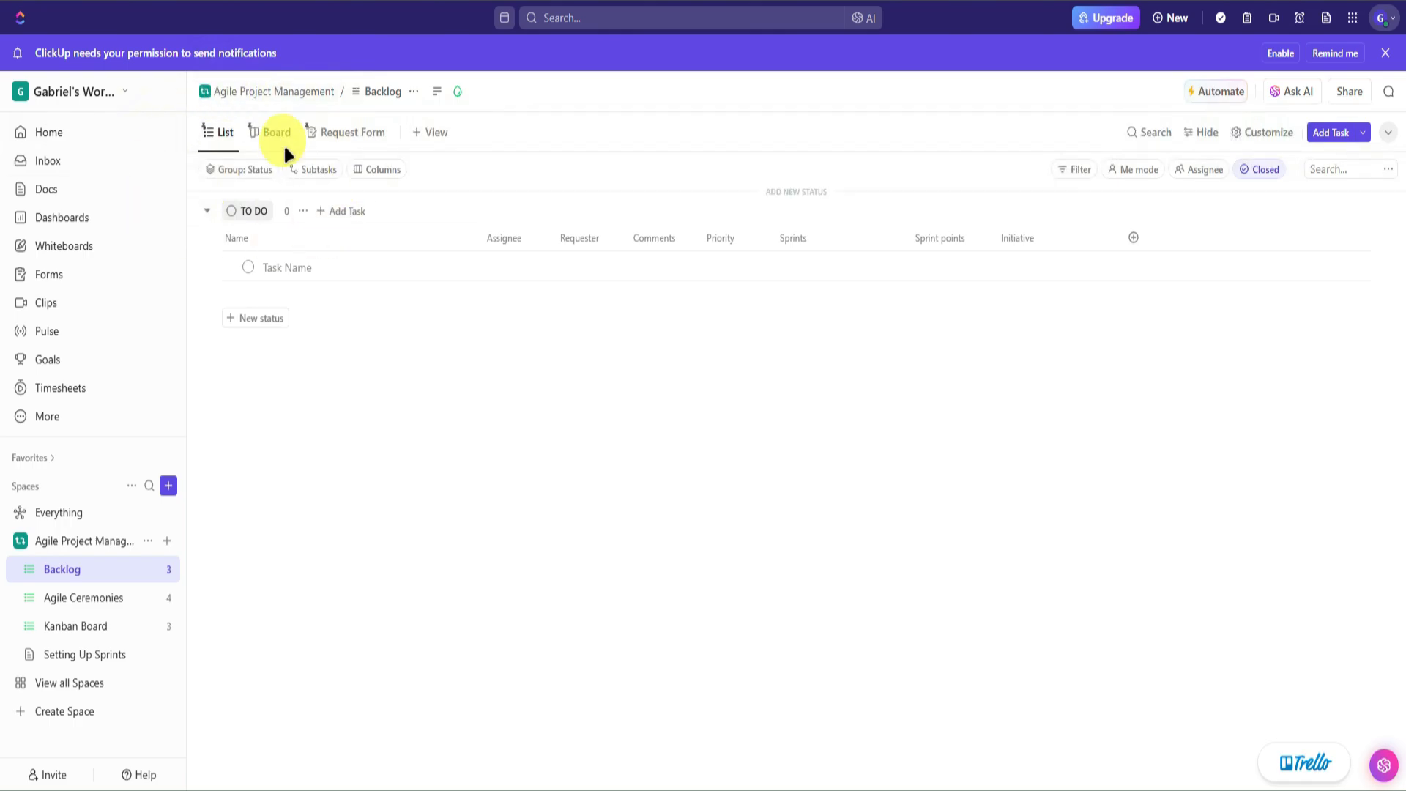
# - Preview the Backlog as a board, switch back to List, and browse view types without adding one
pyautogui.click(265, 132)
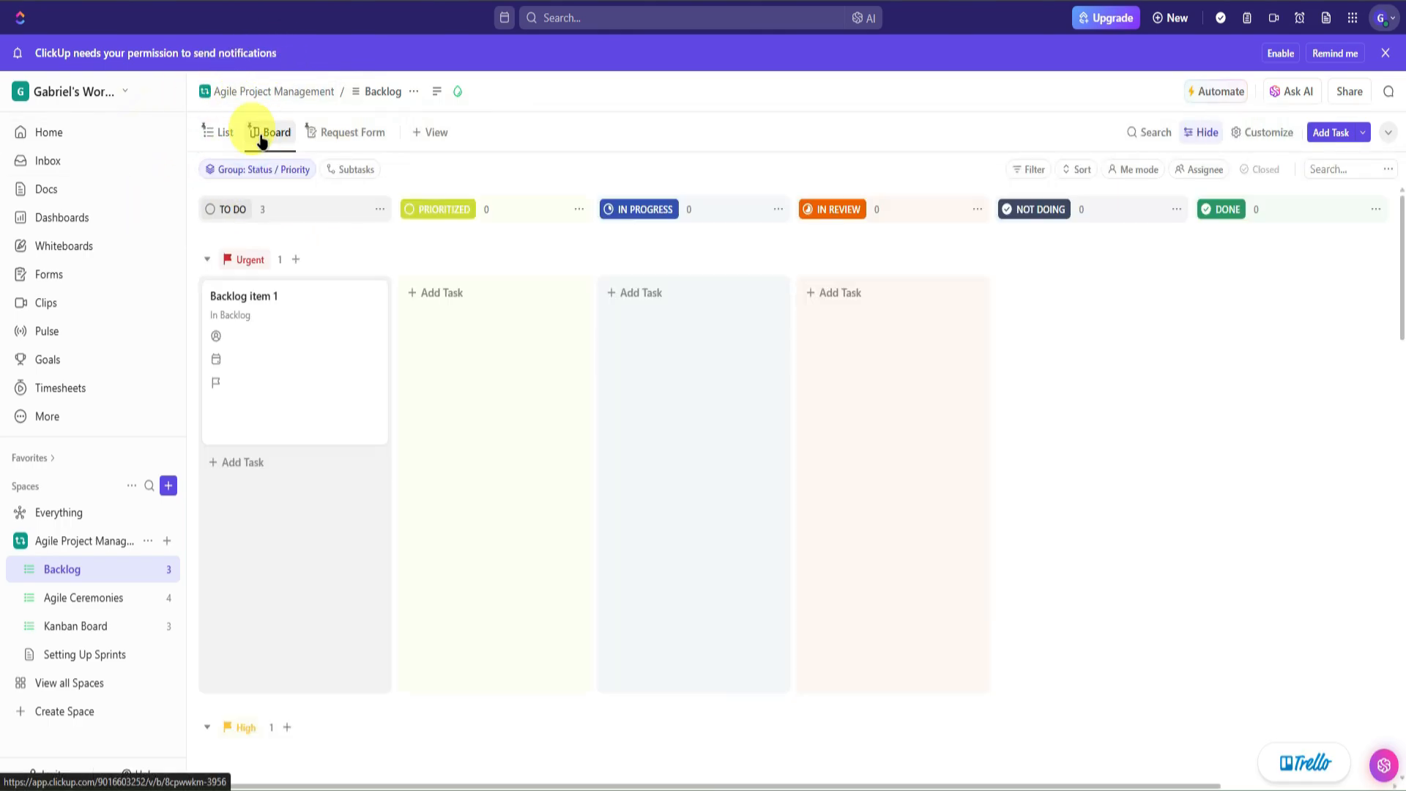
pyautogui.click(216, 132)
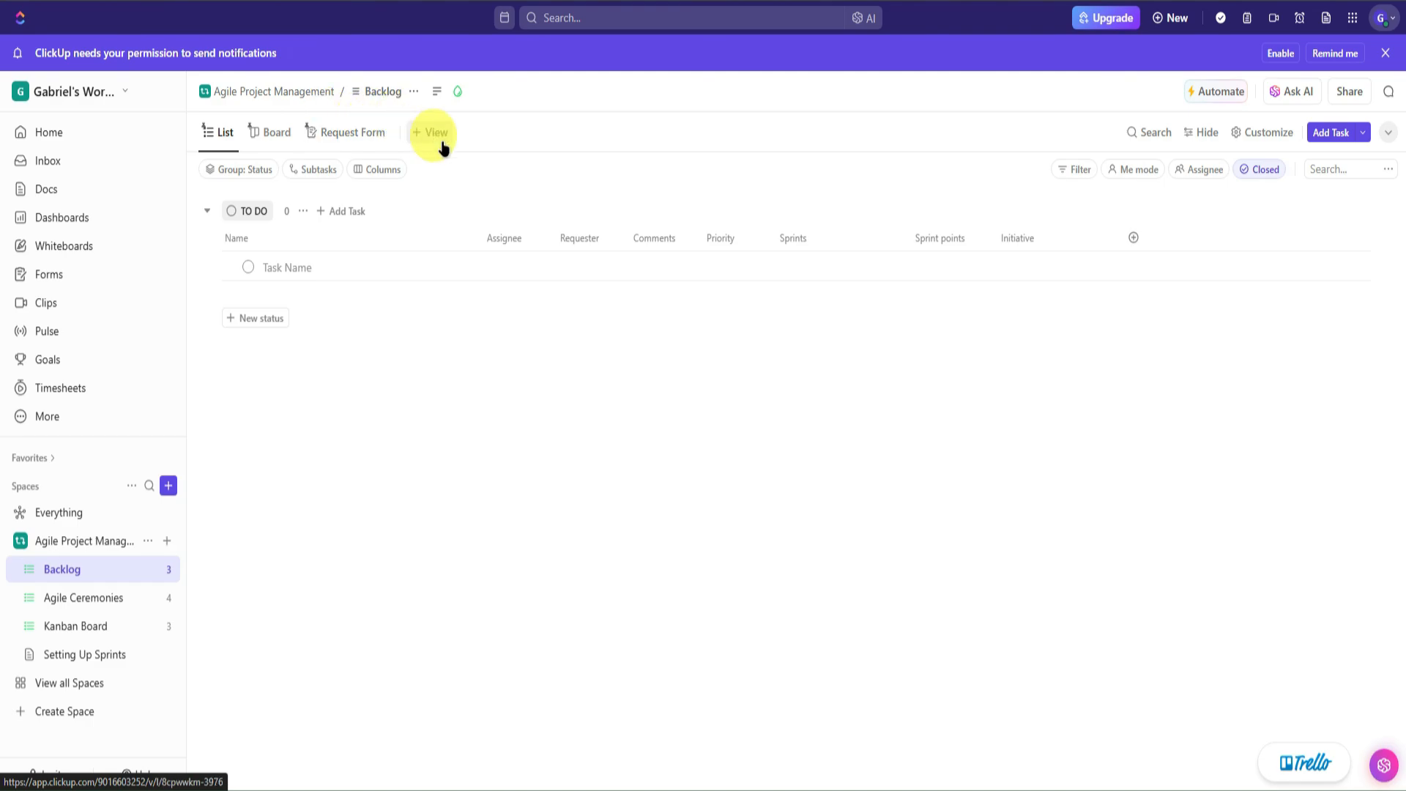
pyautogui.click(416, 135)
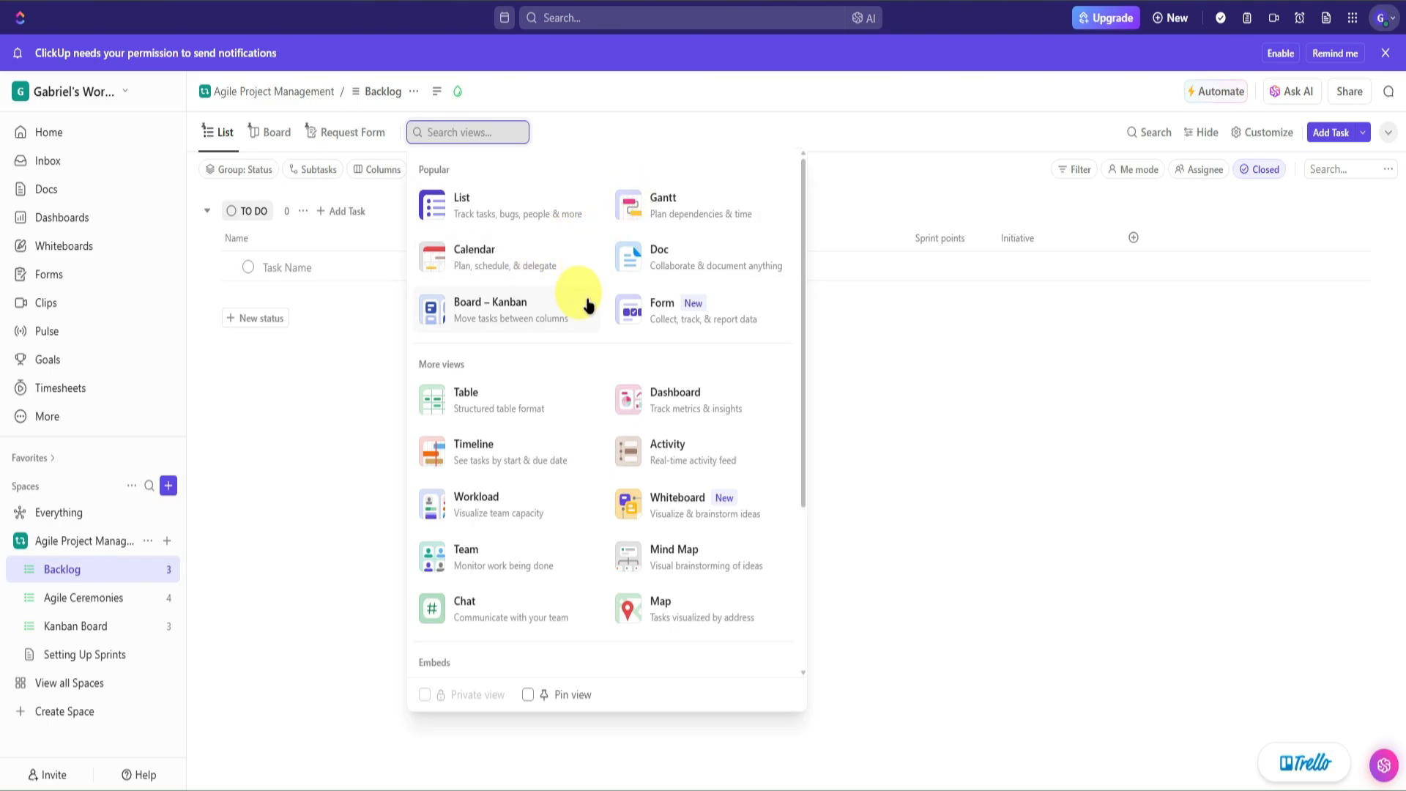
pyautogui.scroll(-3, 534, 421)
pyautogui.scroll(4, 532, 412)
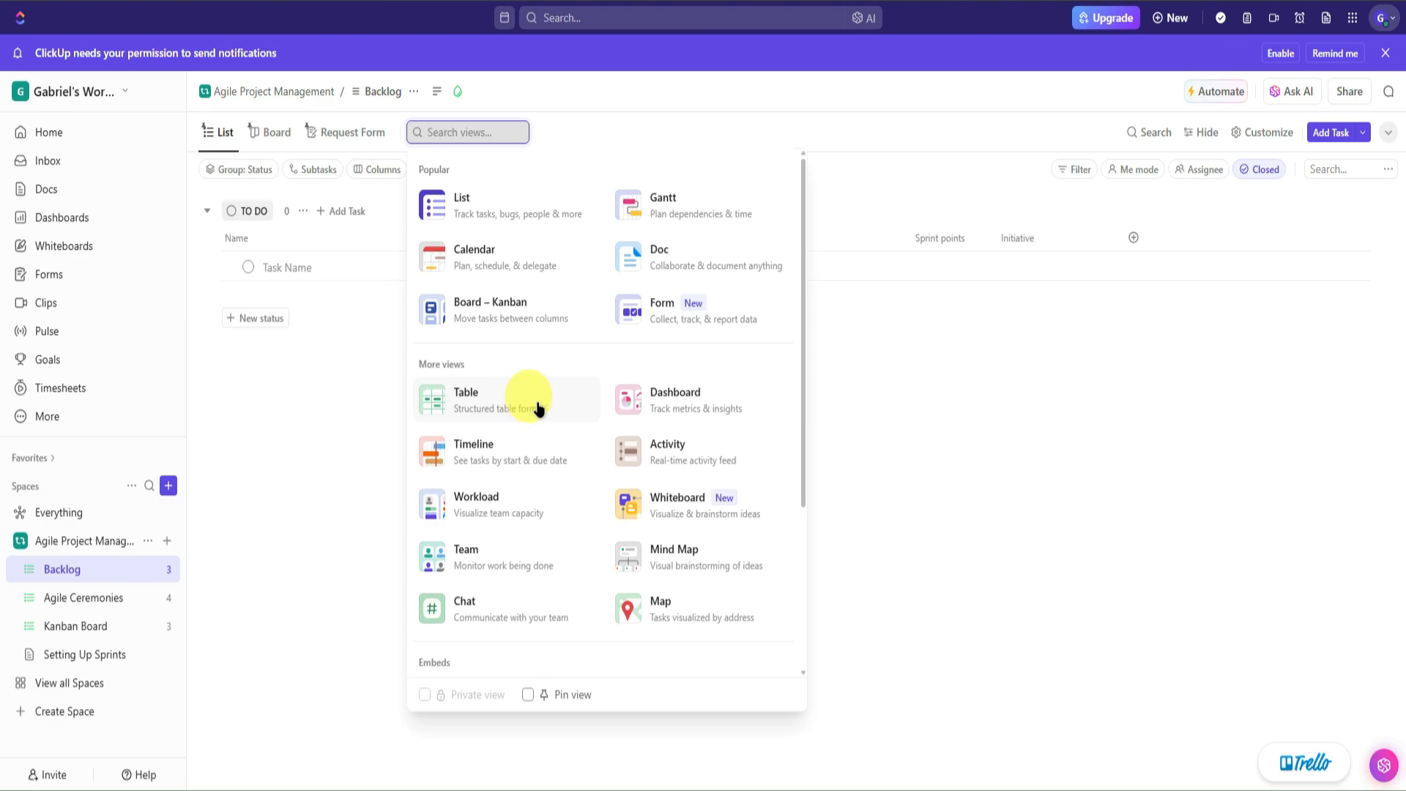
pyautogui.click(900, 417)
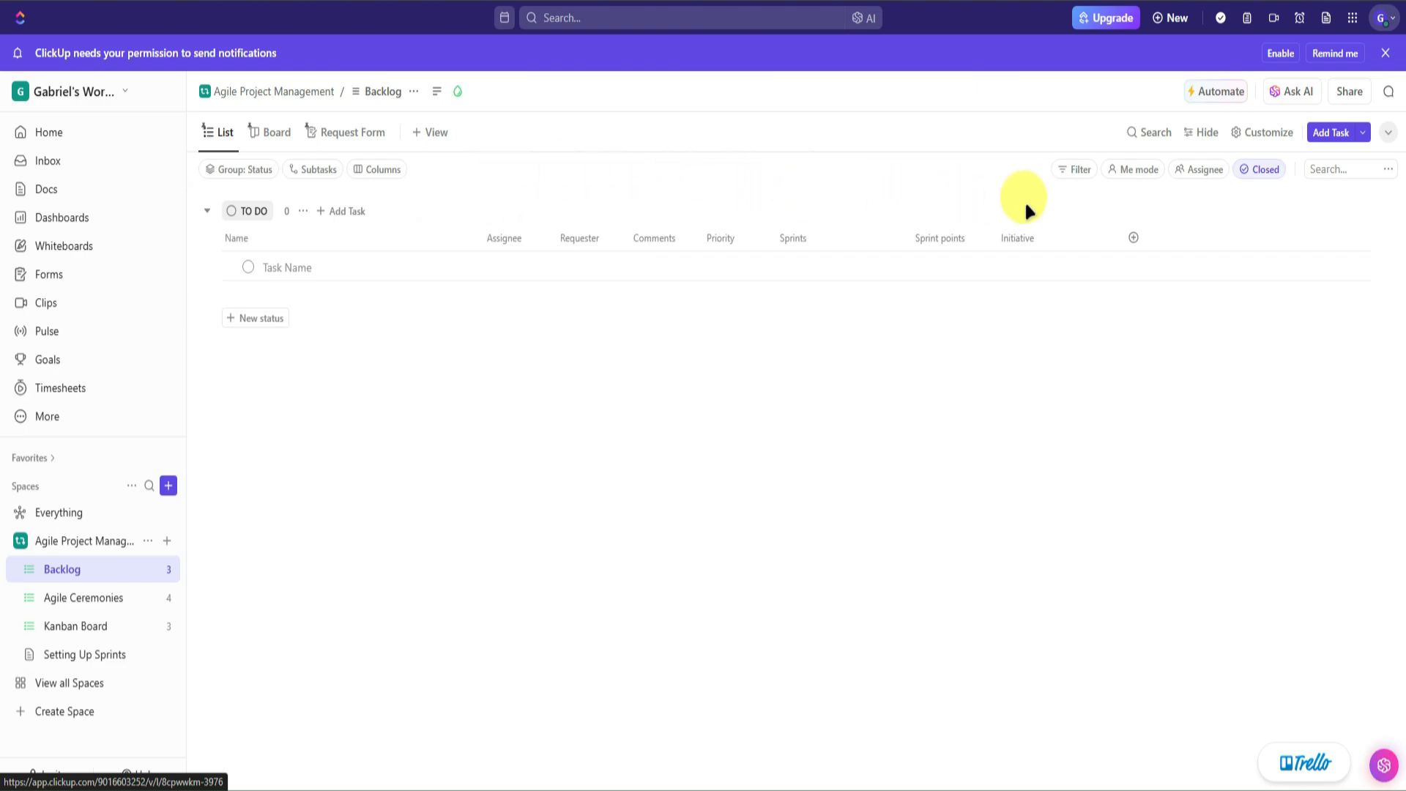
# - Draft a Backlog task 'Task 1' with the description 'This is Task 1', leaving it unassigned
pyautogui.click(1334, 134)
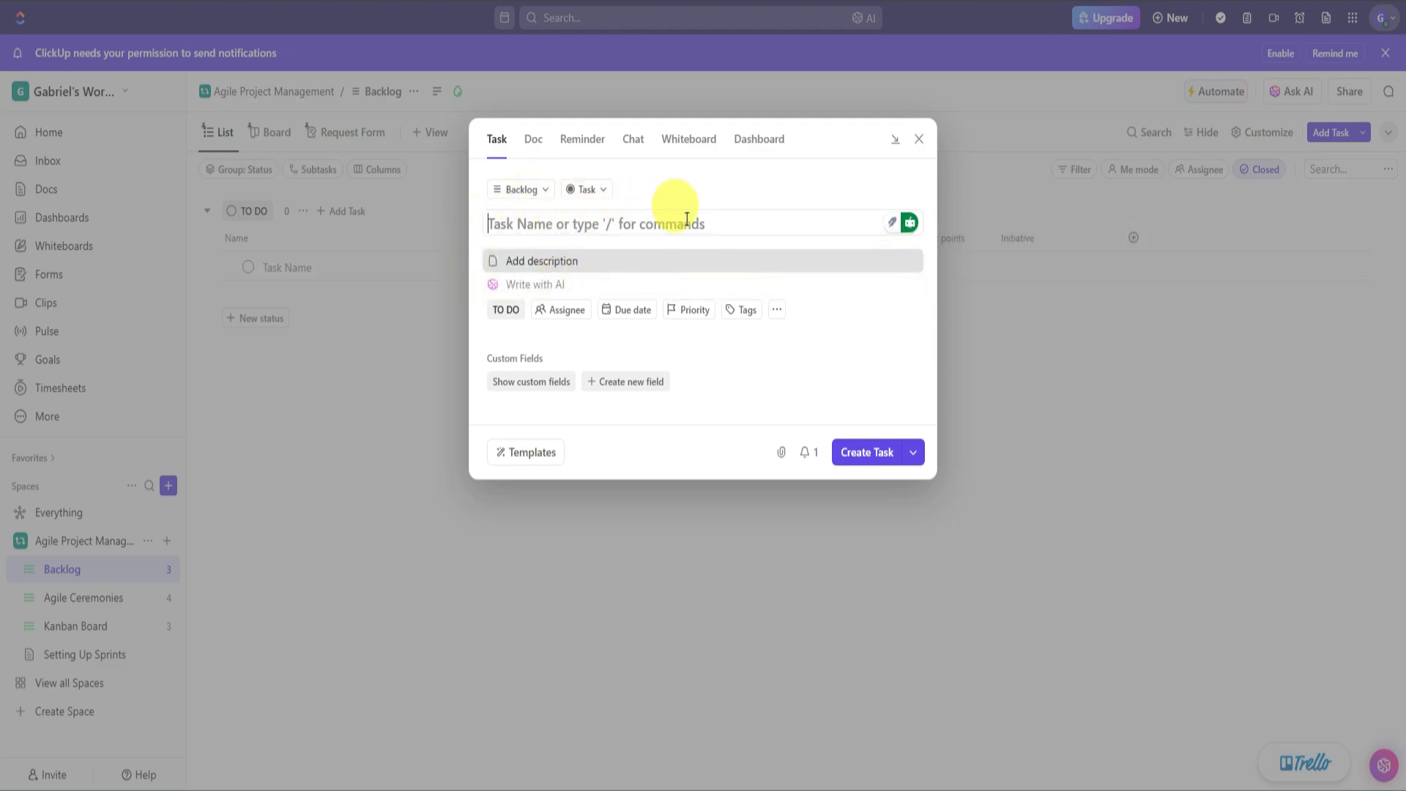
pyautogui.write('Task 1')
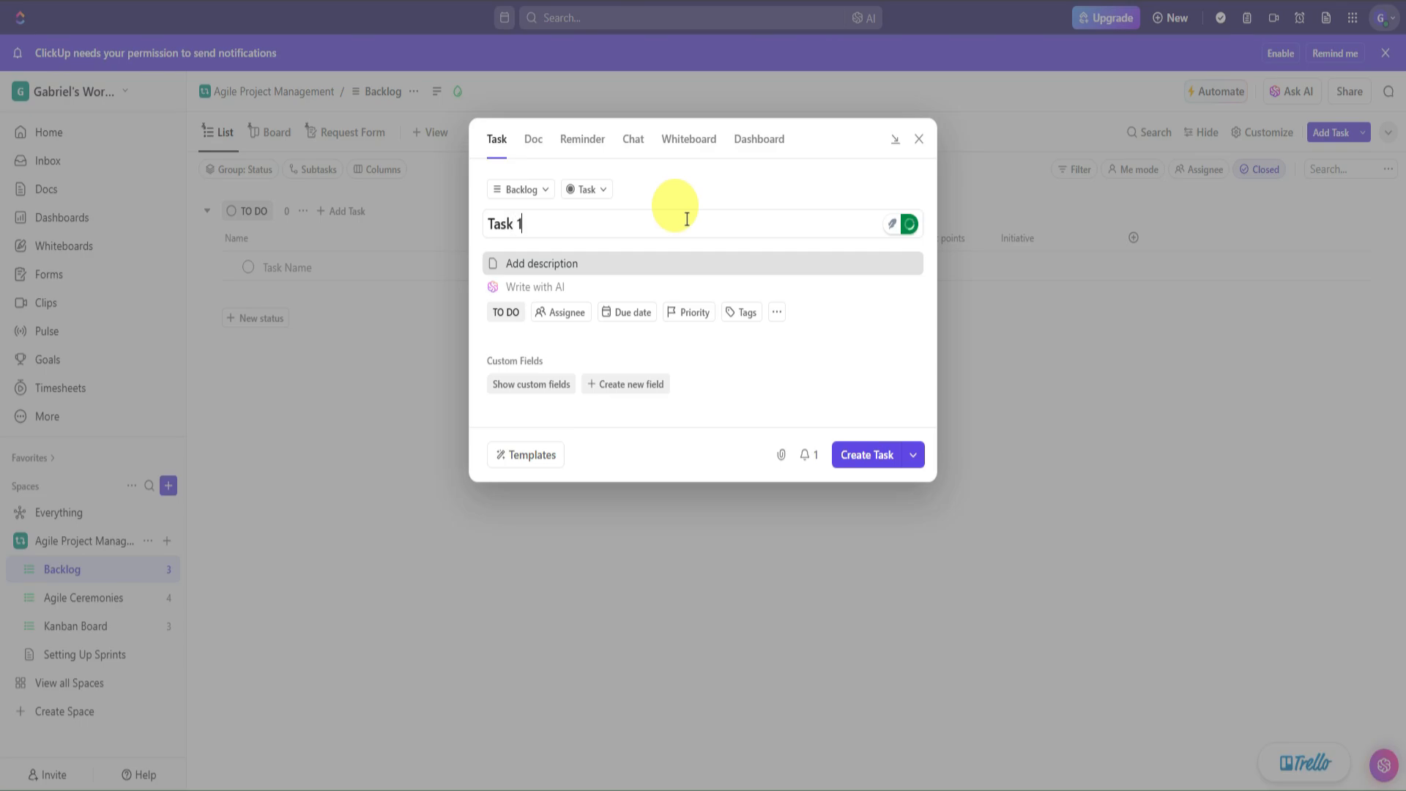
pyautogui.click(531, 262)
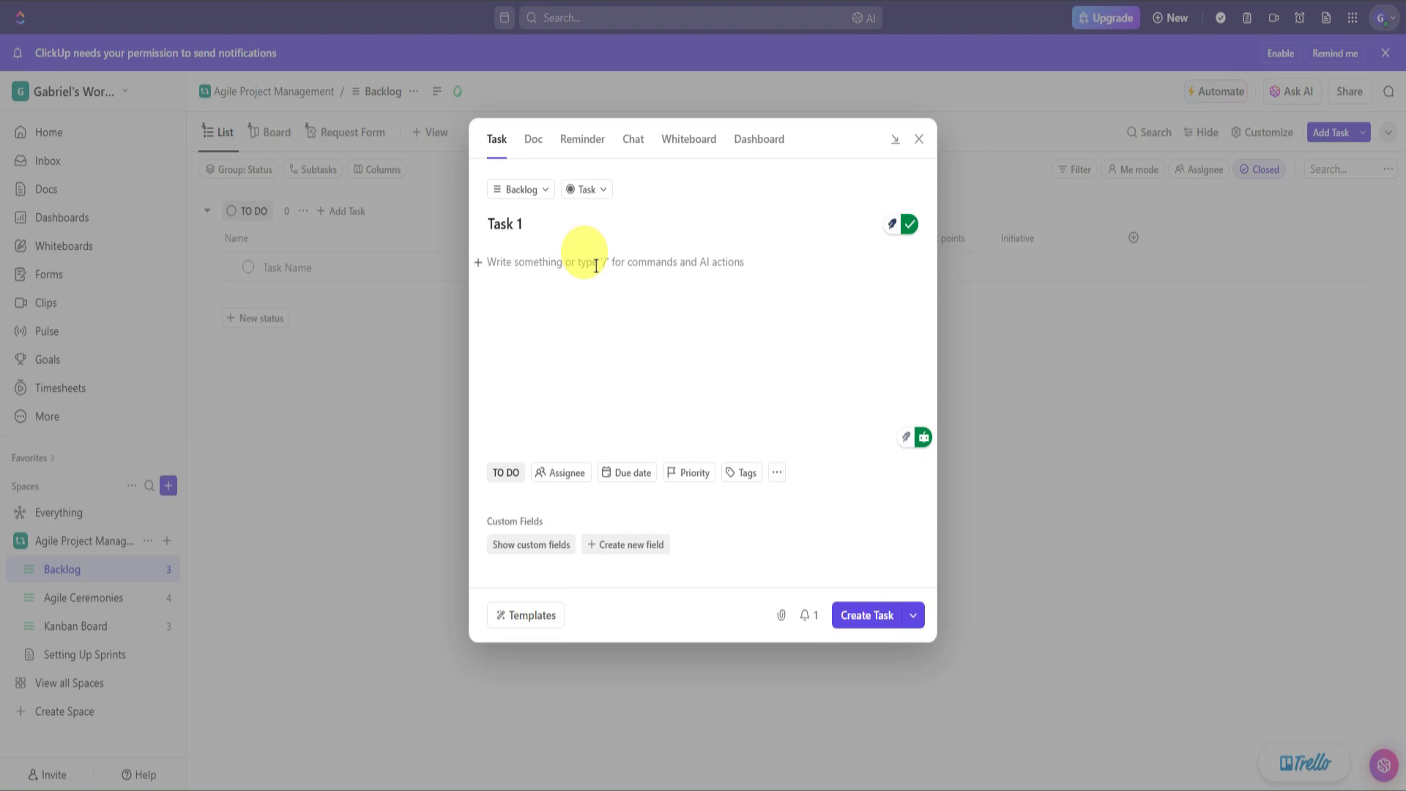
pyautogui.write('Th')
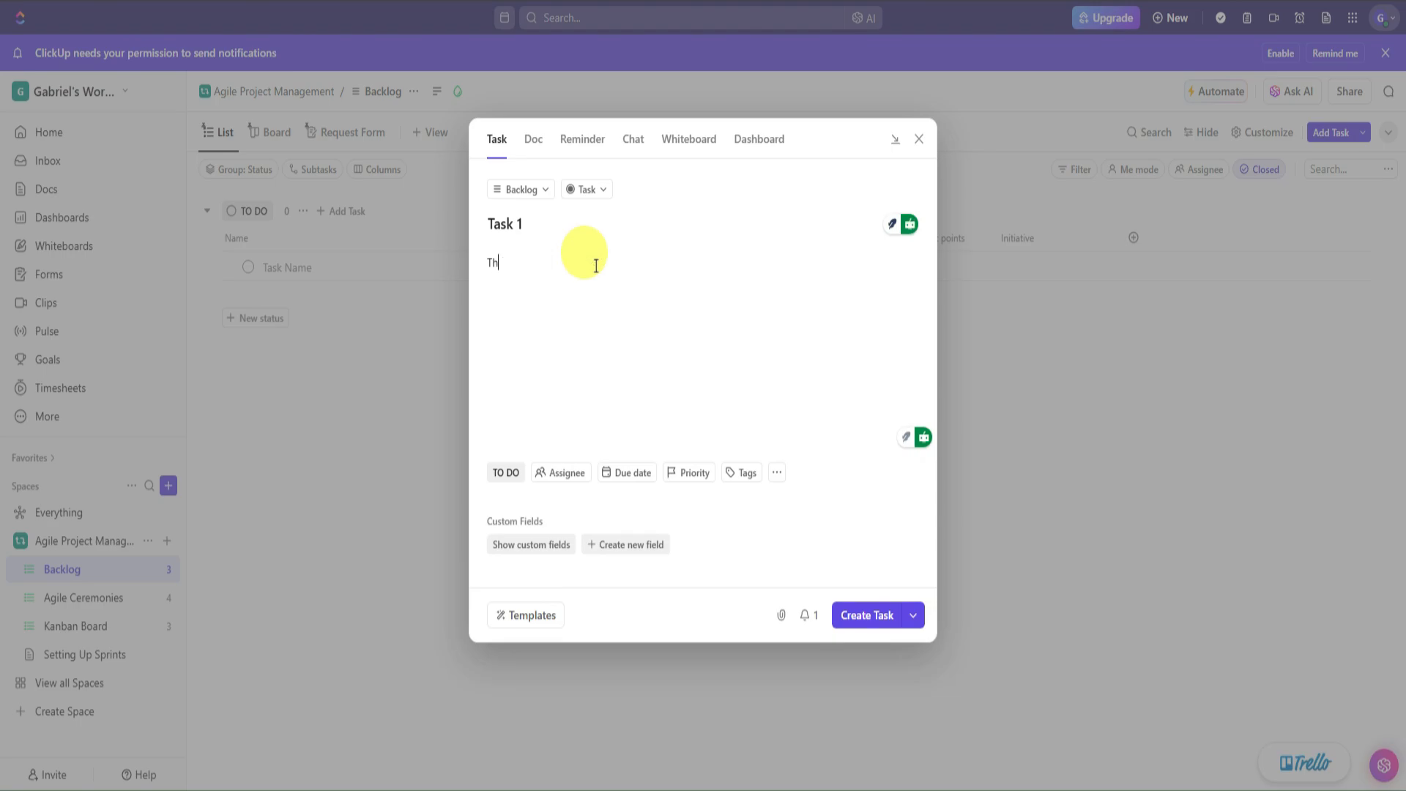
pyautogui.write('is is Task 1')
pyautogui.press('Return')
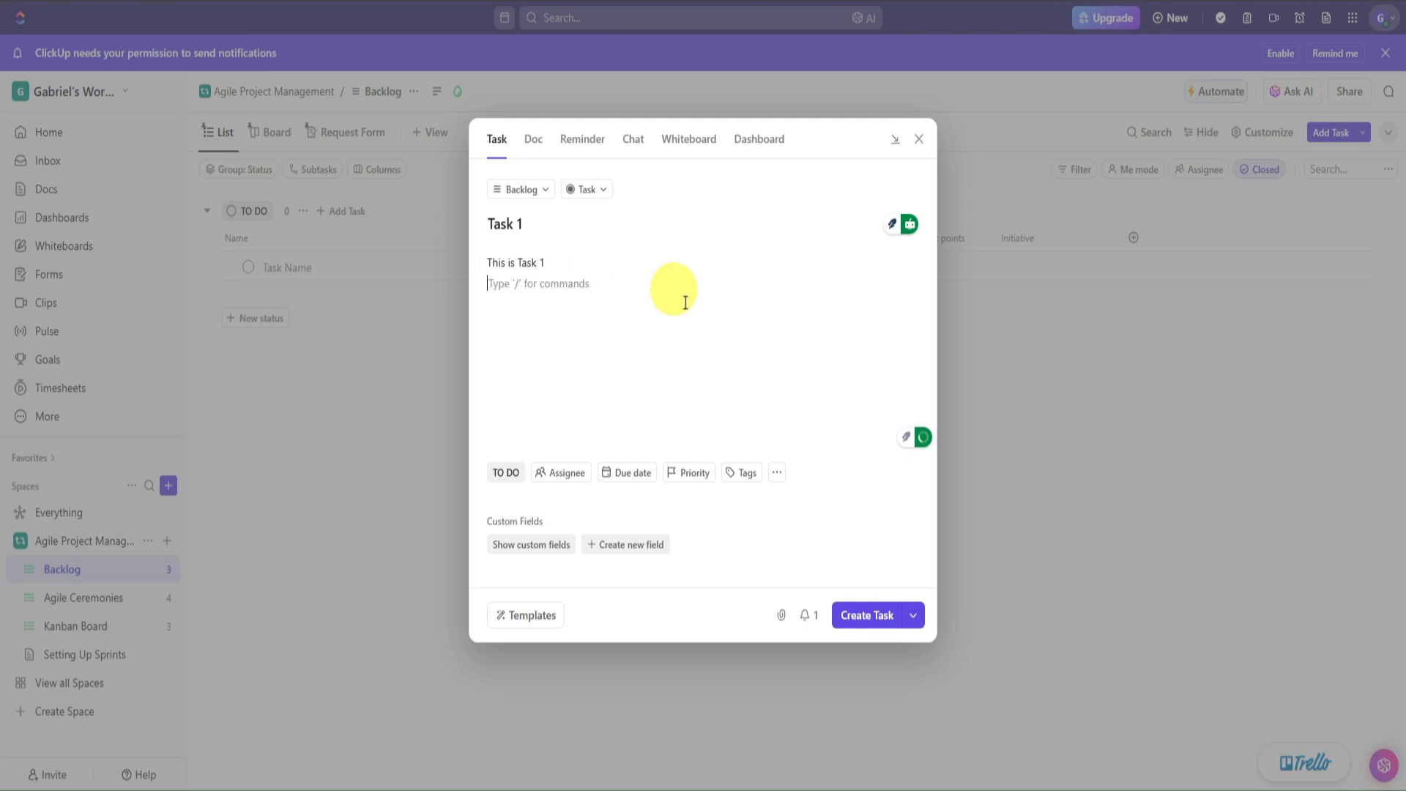
pyautogui.click(566, 475)
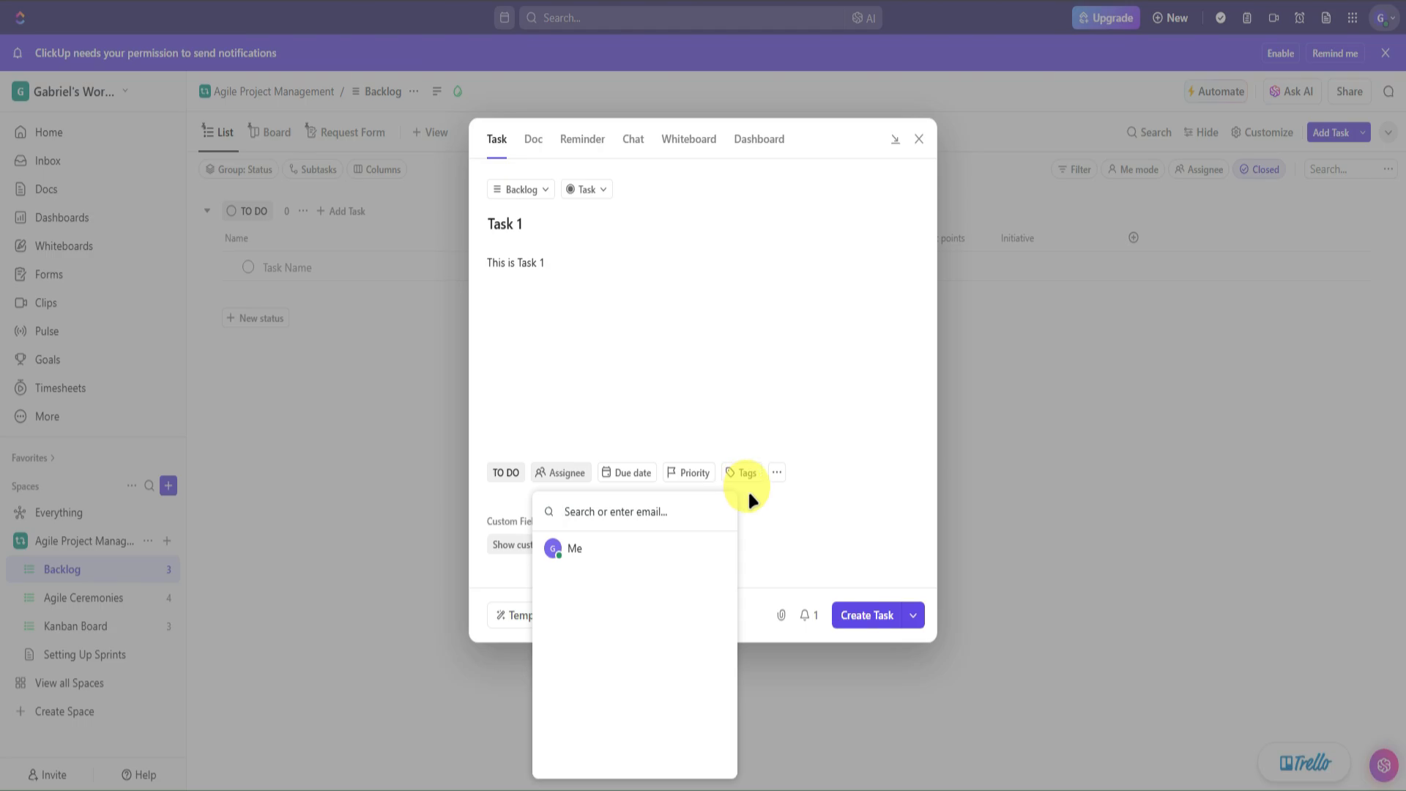
pyautogui.click(824, 513)
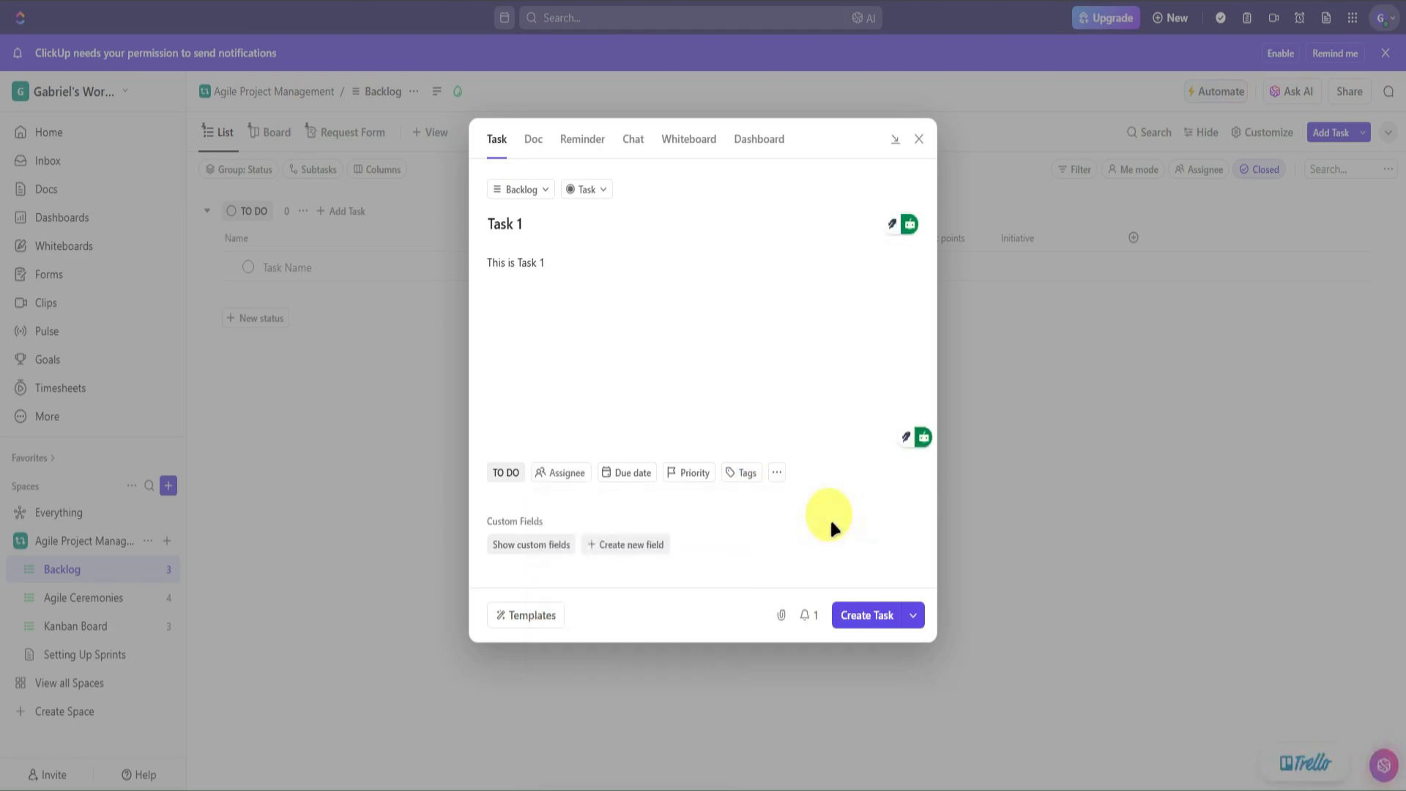
pyautogui.click(635, 478)
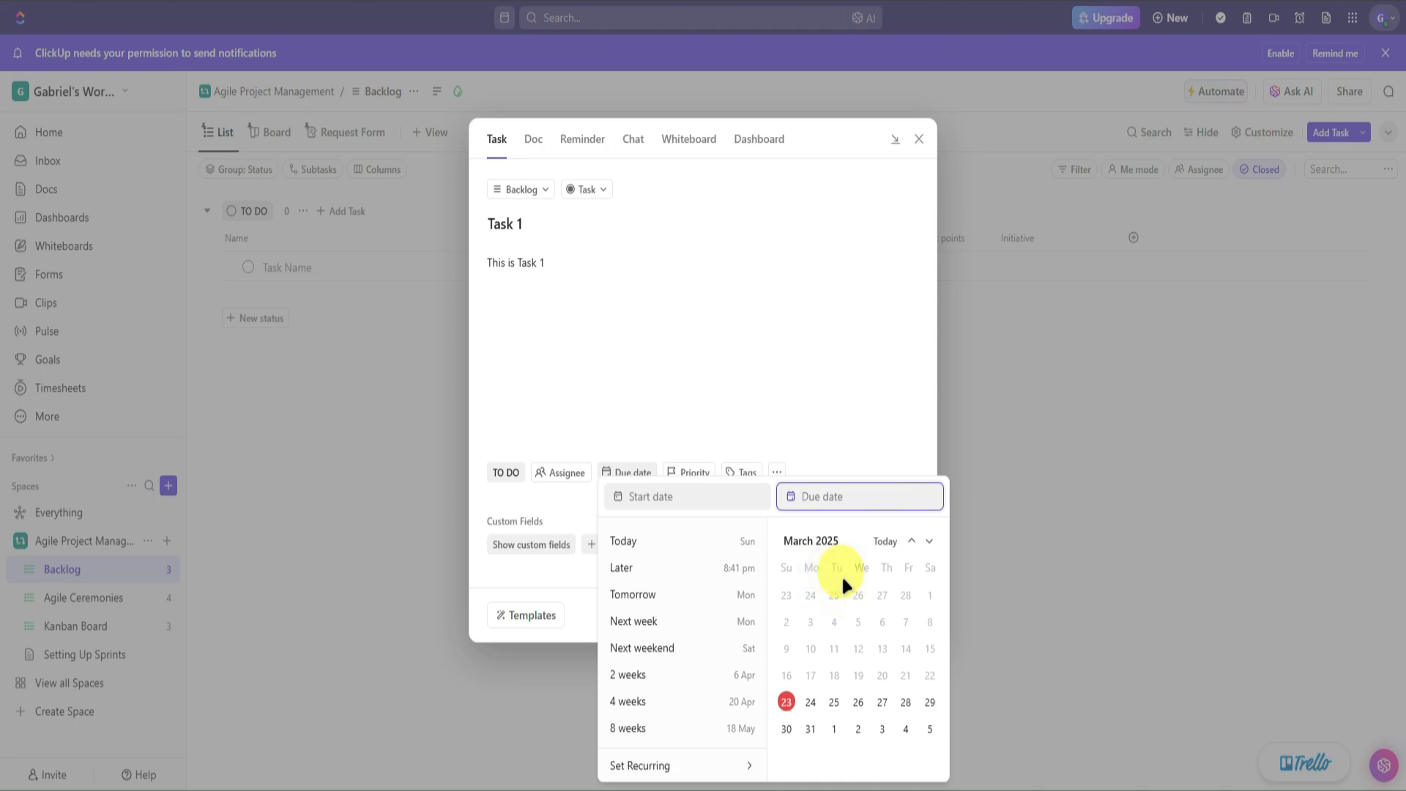
# - Set Task 1 to start today, the 23rd, and fall due Wednesday the 26th
pyautogui.click(660, 499)
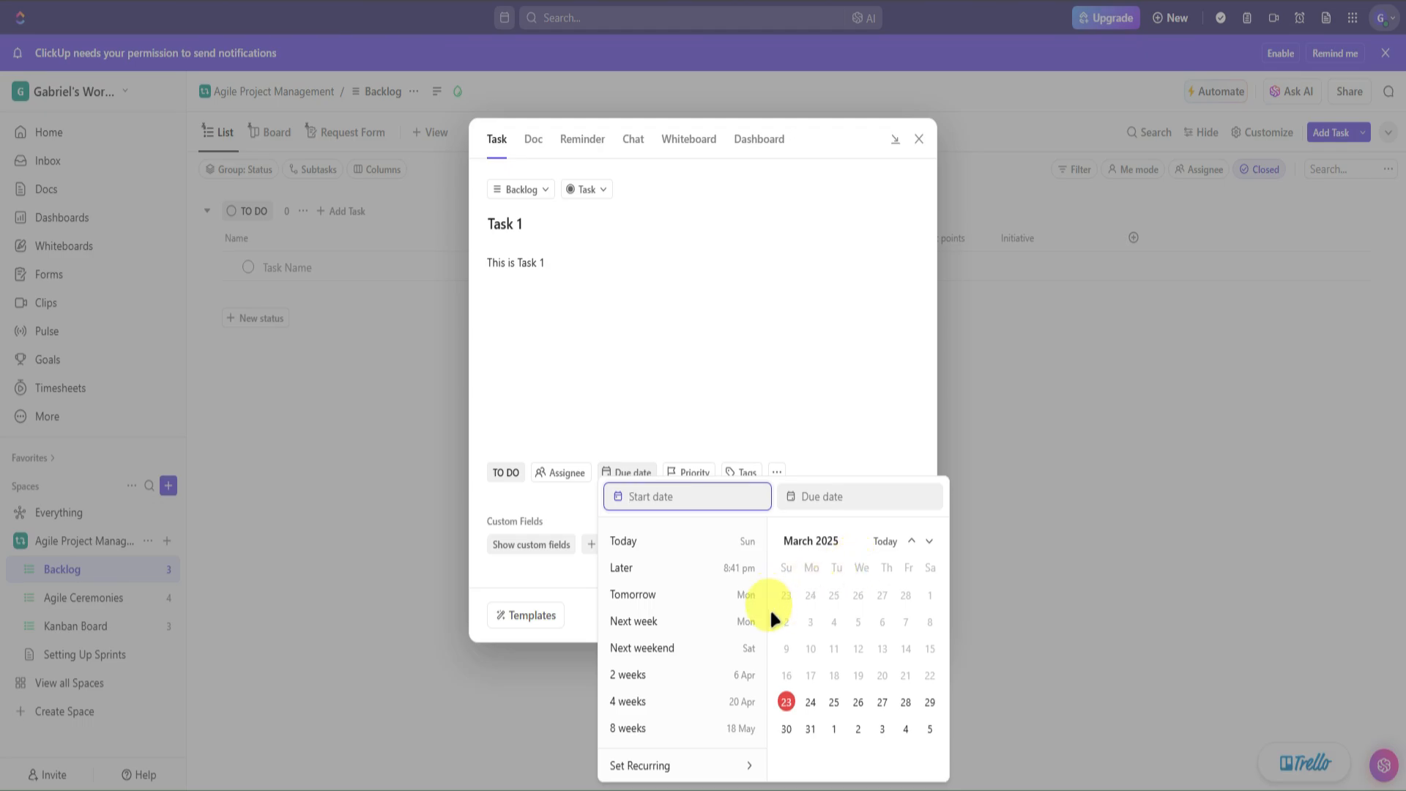
pyautogui.click(786, 702)
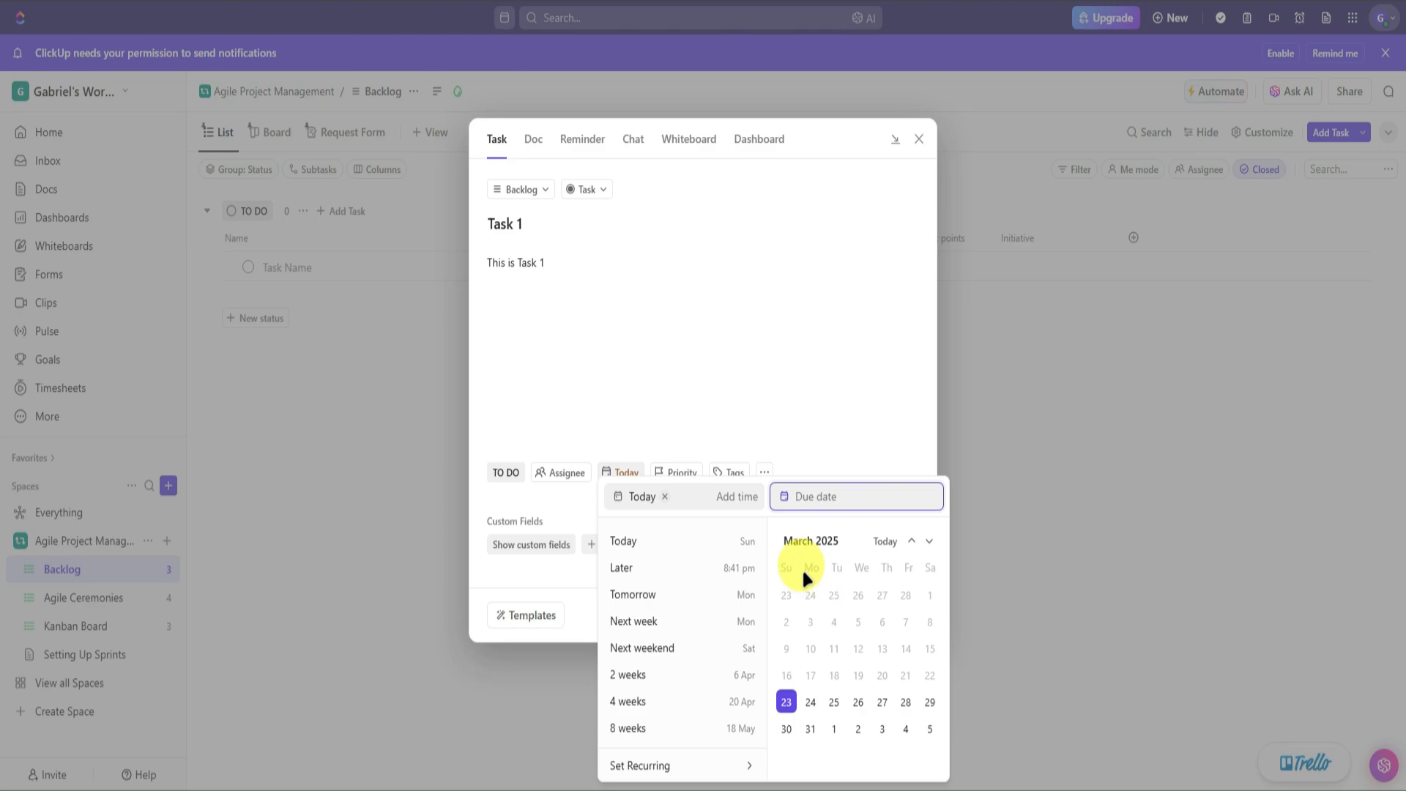
pyautogui.click(859, 703)
pyautogui.click(829, 402)
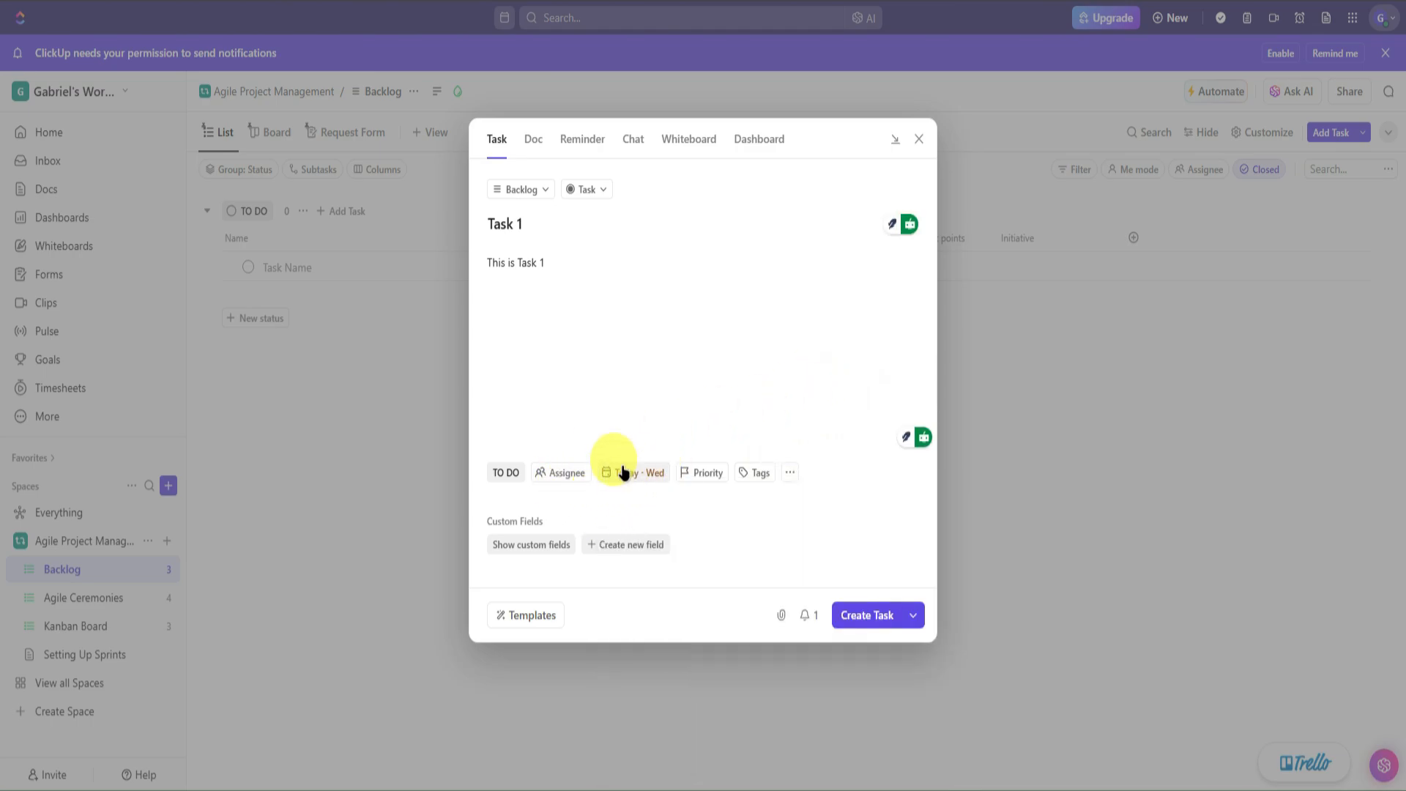
# - Give Task 1 Urgent priority, leaving its tags empty
pyautogui.click(698, 474)
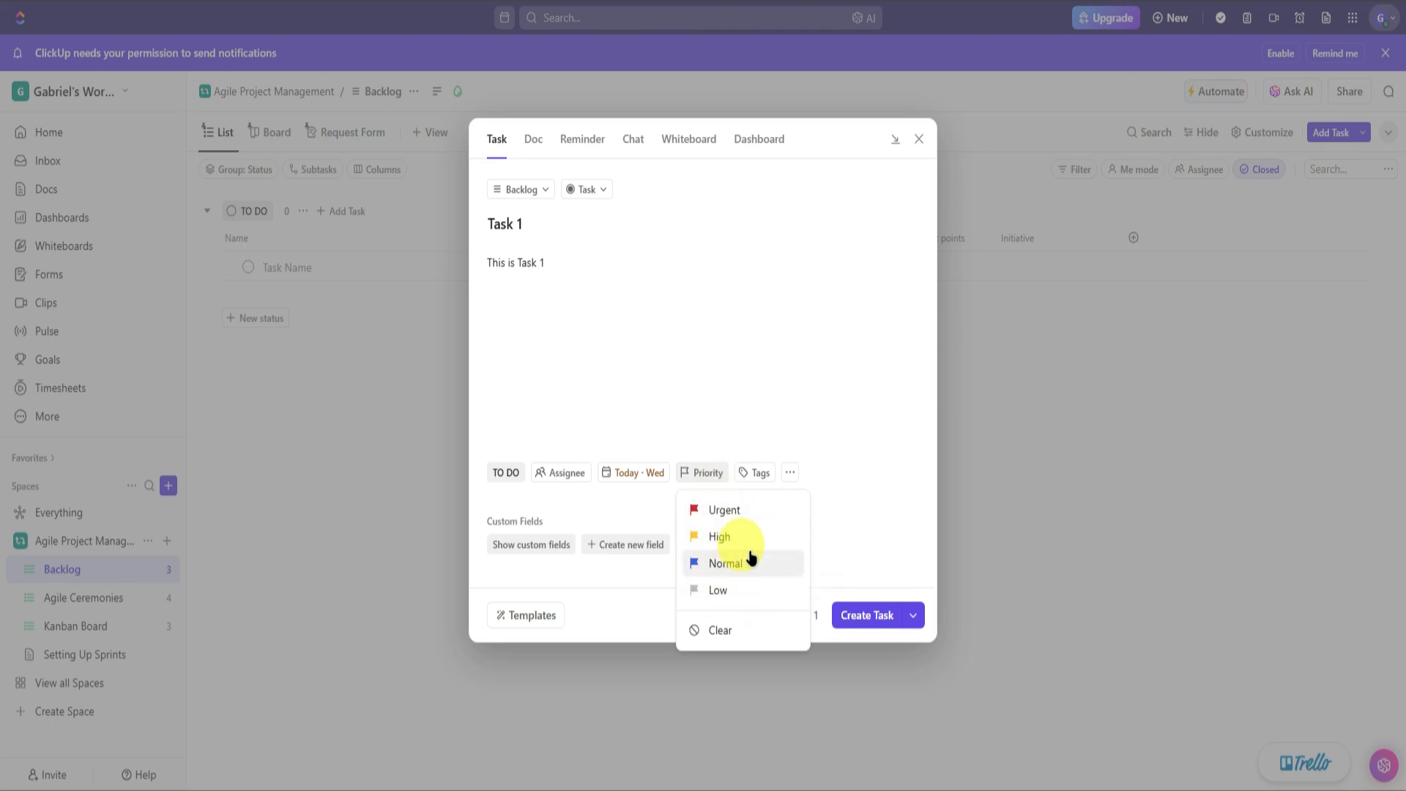
pyautogui.click(732, 511)
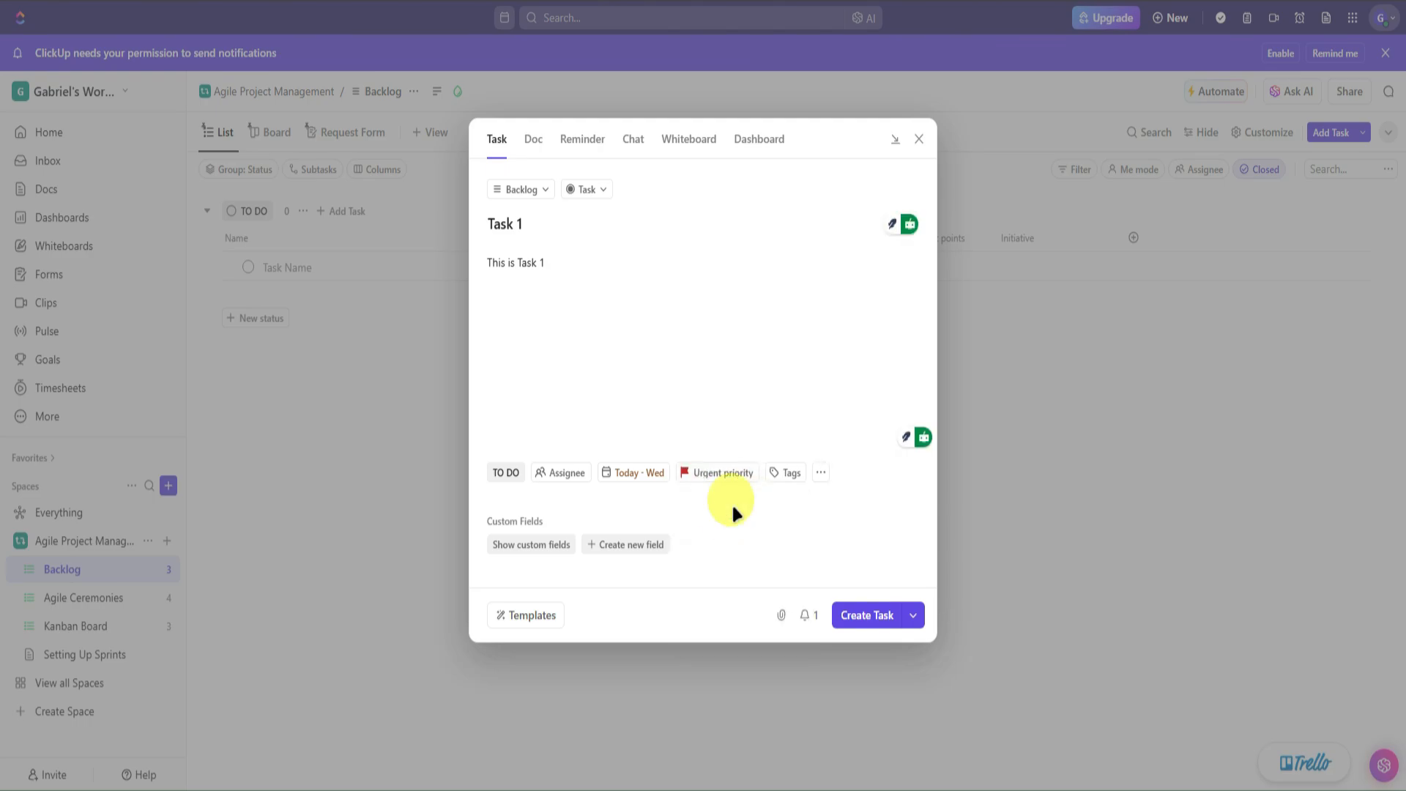
pyautogui.click(787, 472)
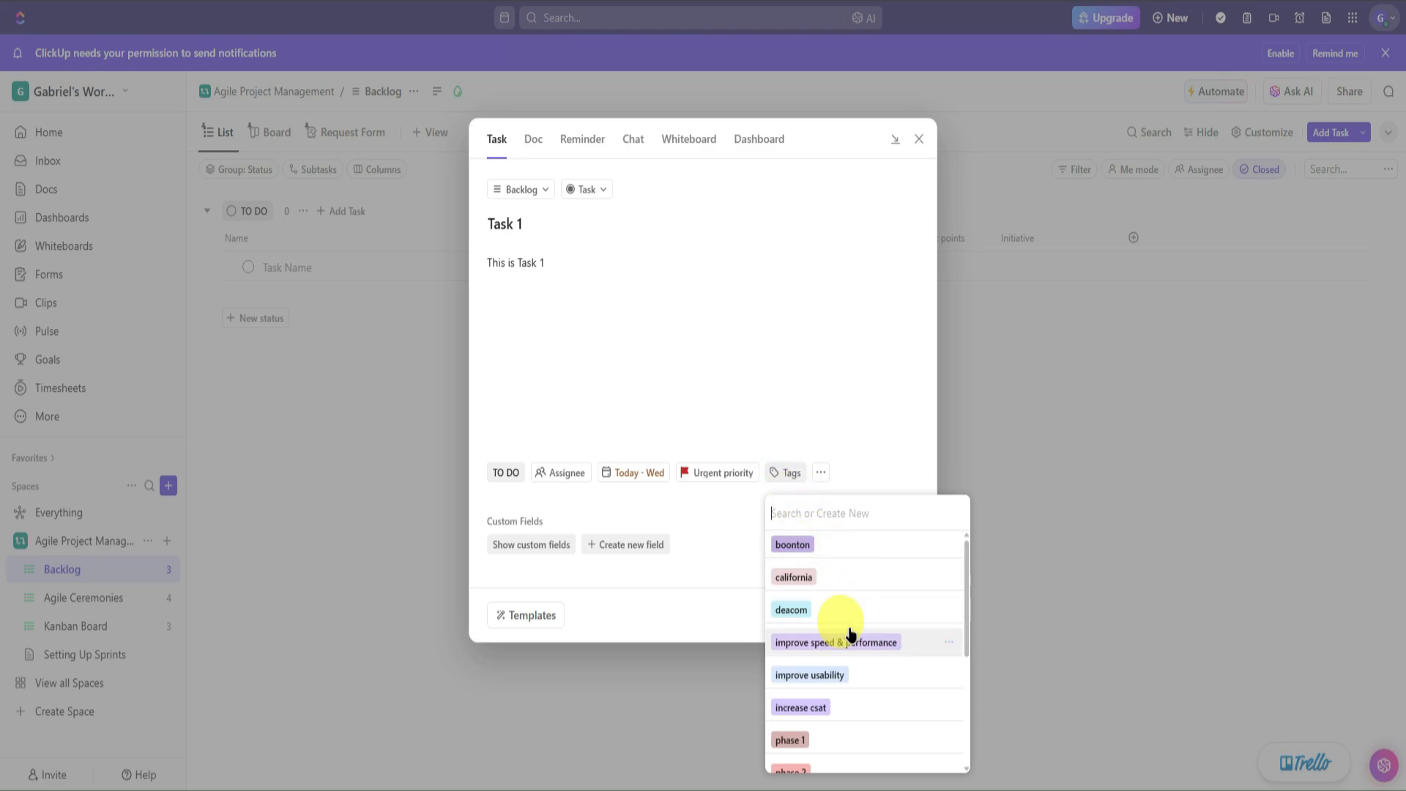
pyautogui.scroll(-3, 842, 623)
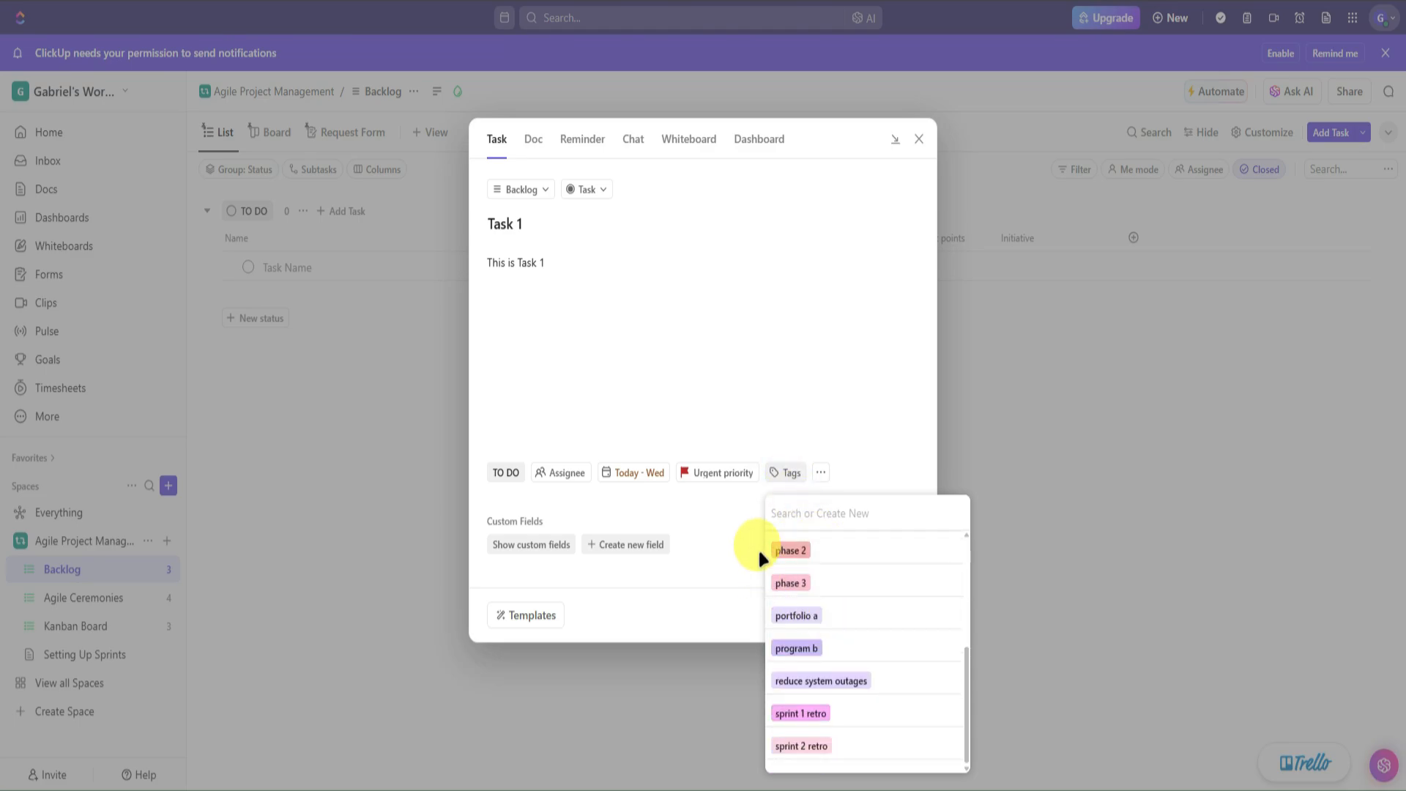
pyautogui.click(735, 522)
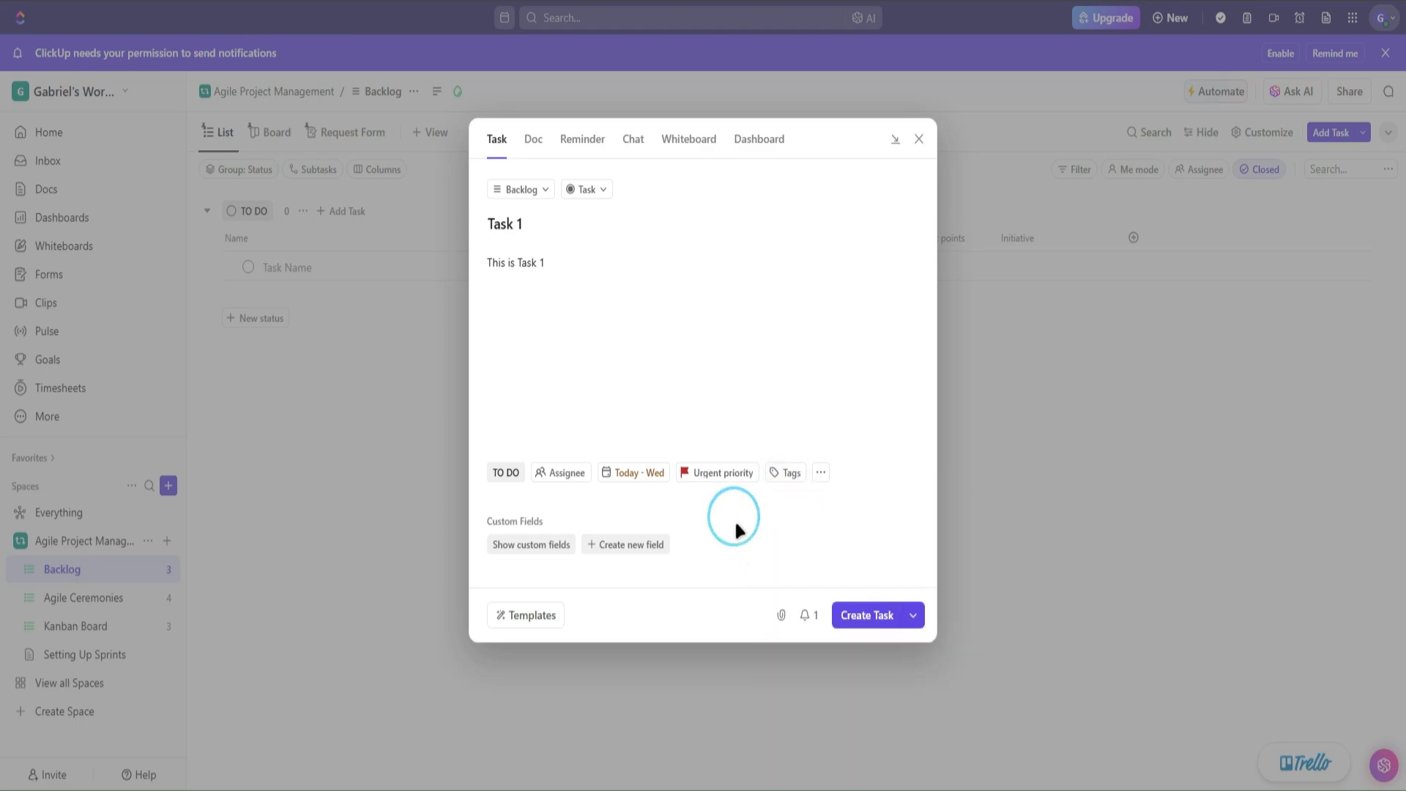
pyautogui.click(820, 472)
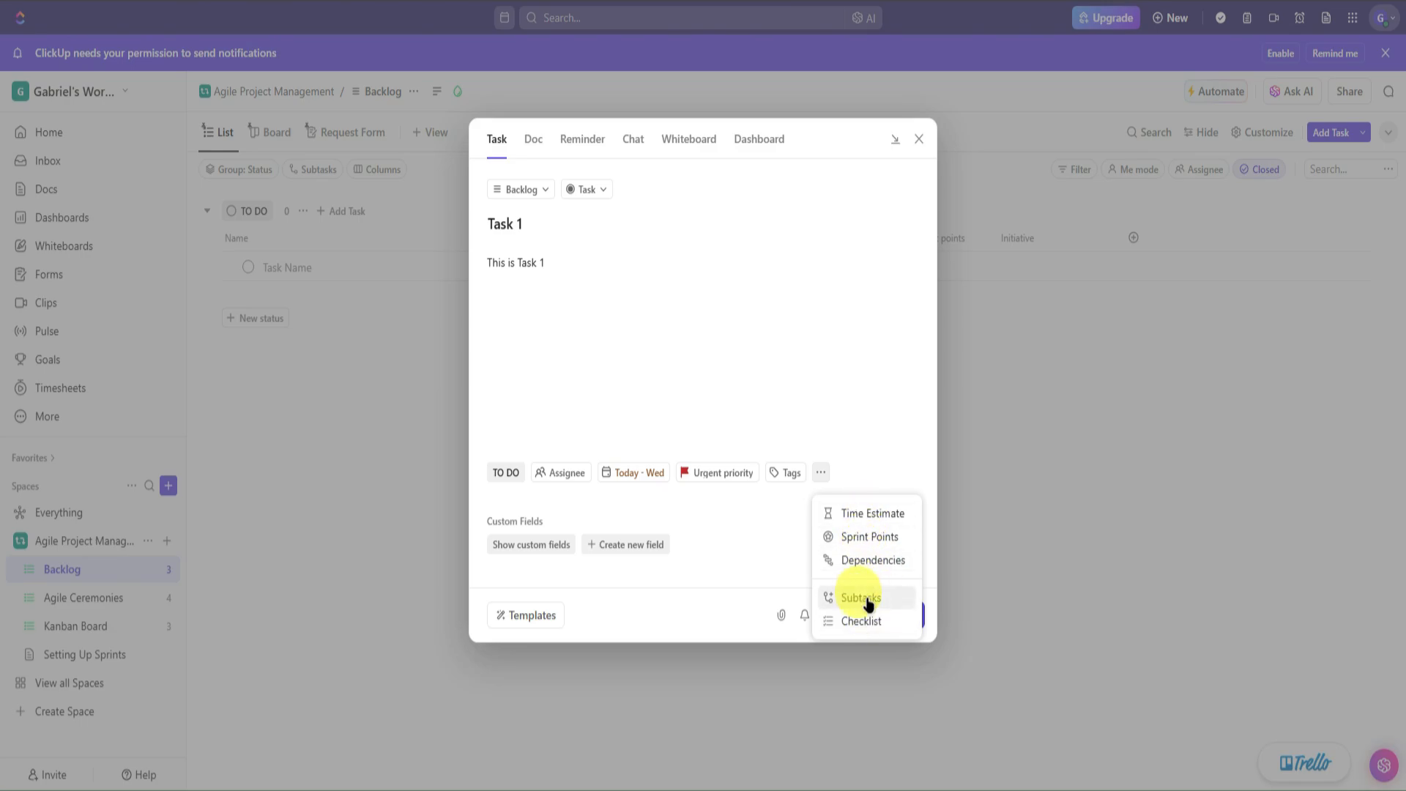
# - Start a new custom field on Task 1 with type Files
pyautogui.click(755, 557)
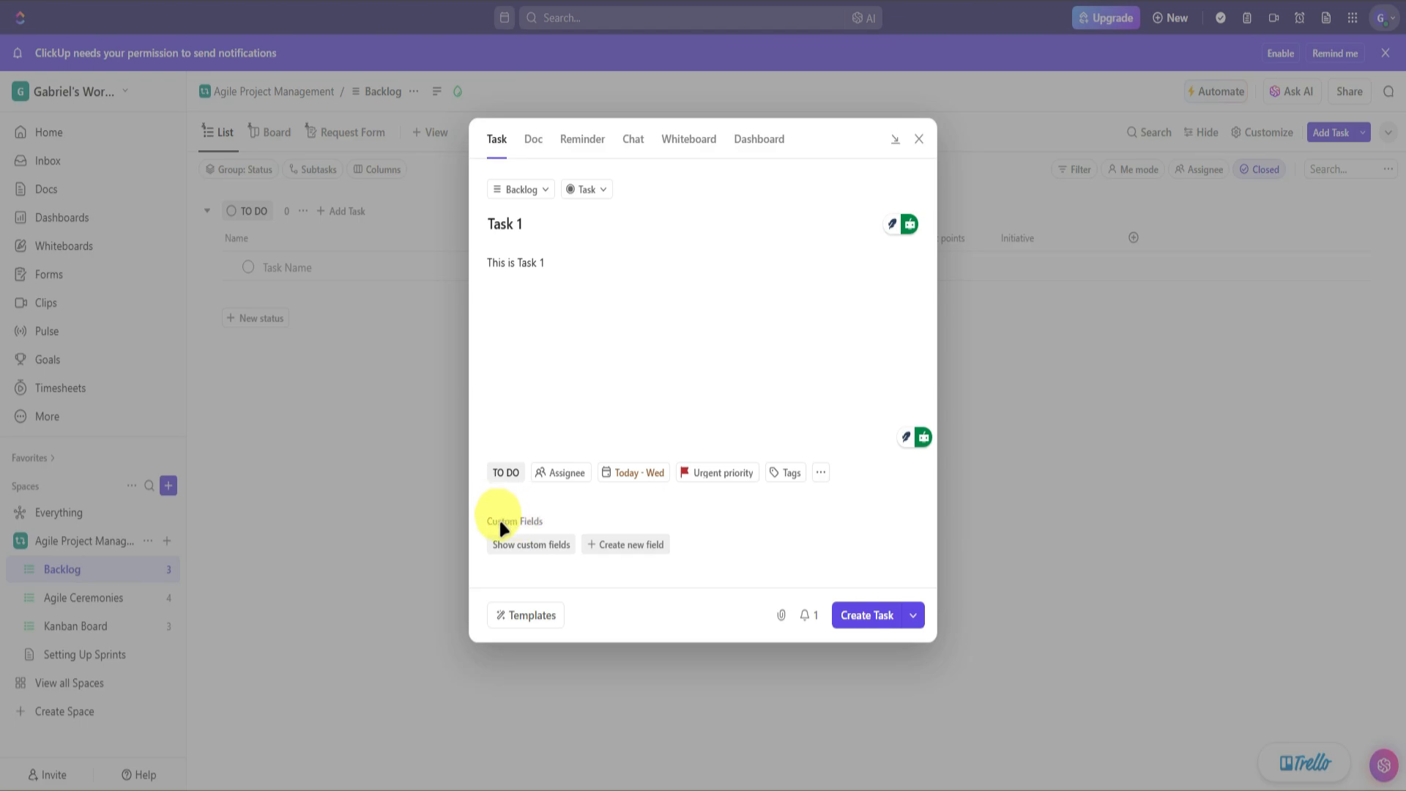
pyautogui.click(535, 543)
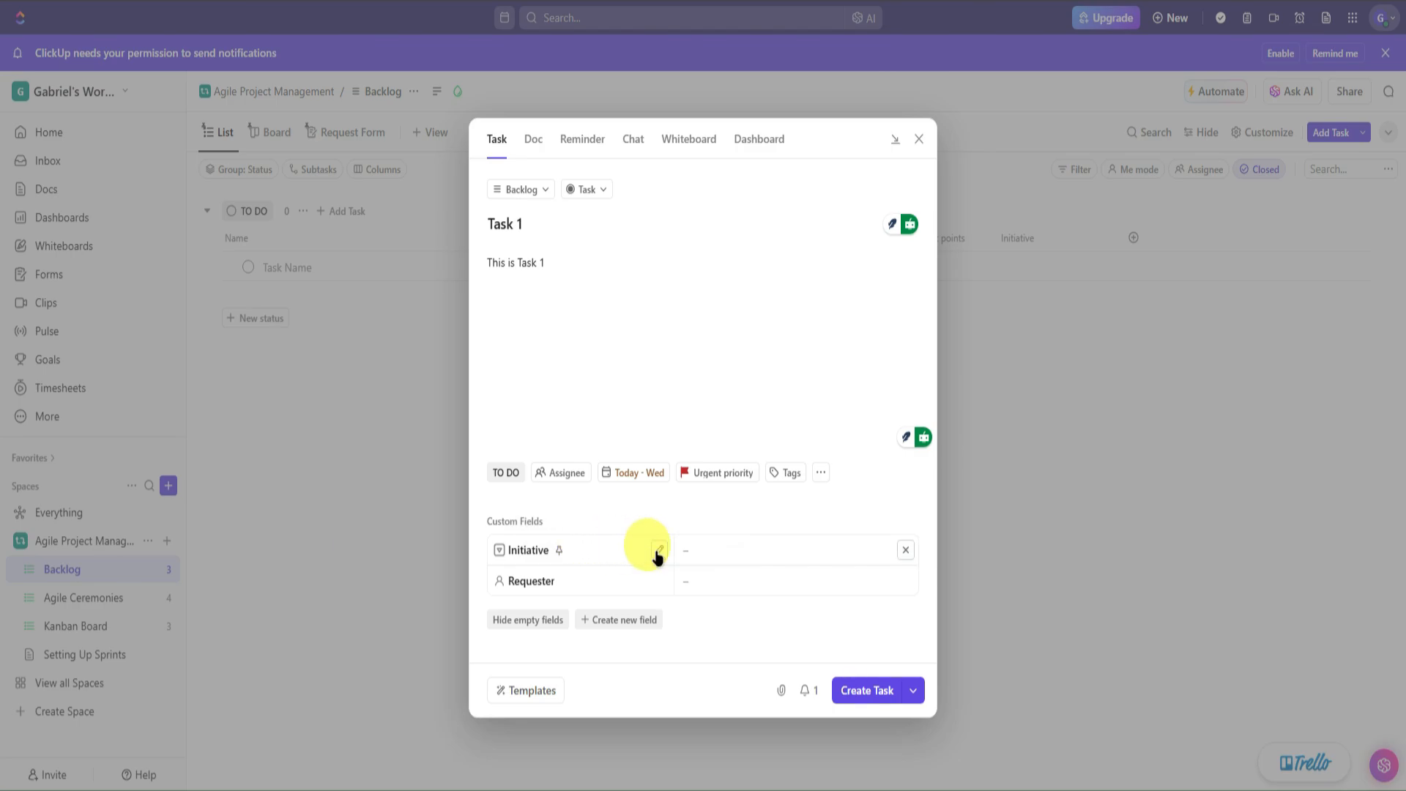
pyautogui.click(616, 619)
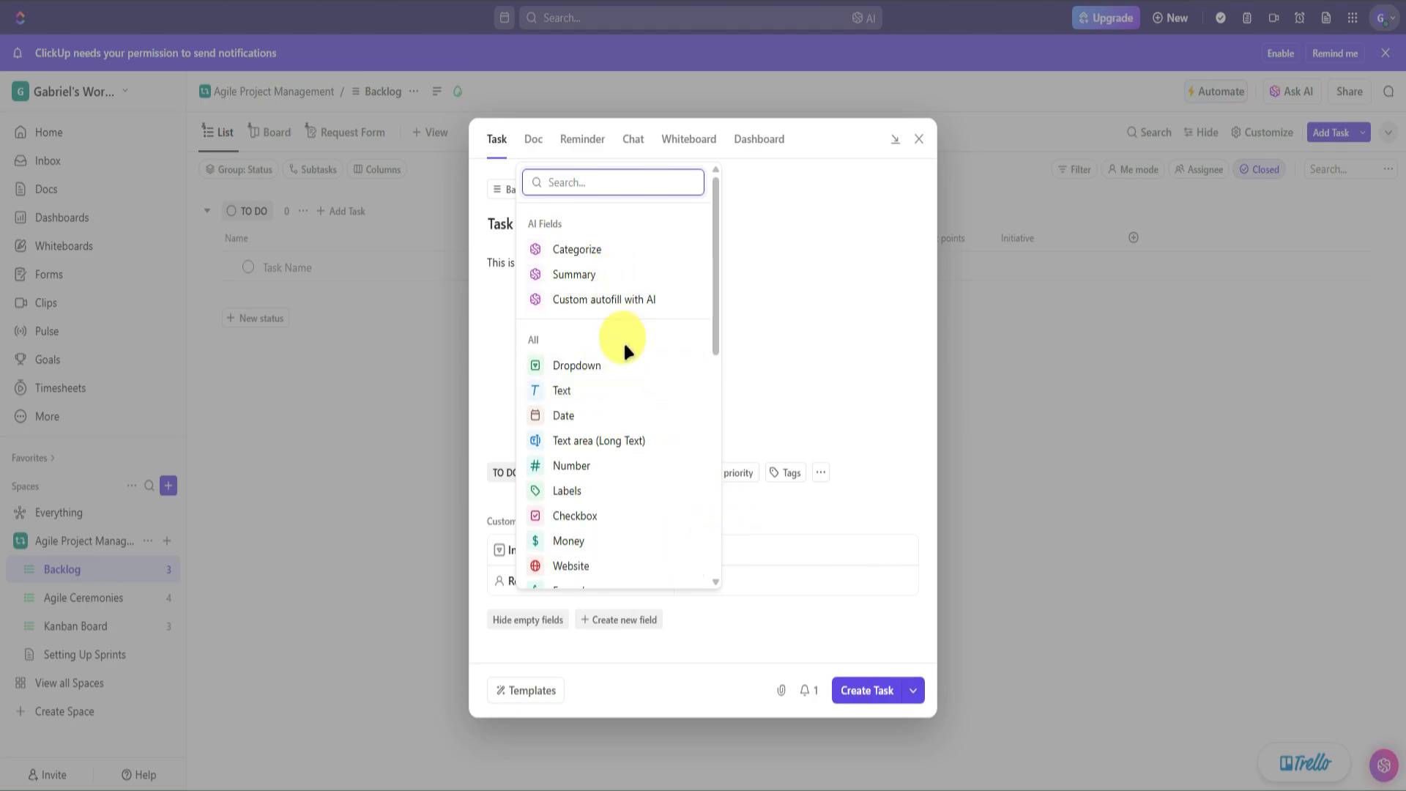
pyautogui.scroll(-1, 604, 396)
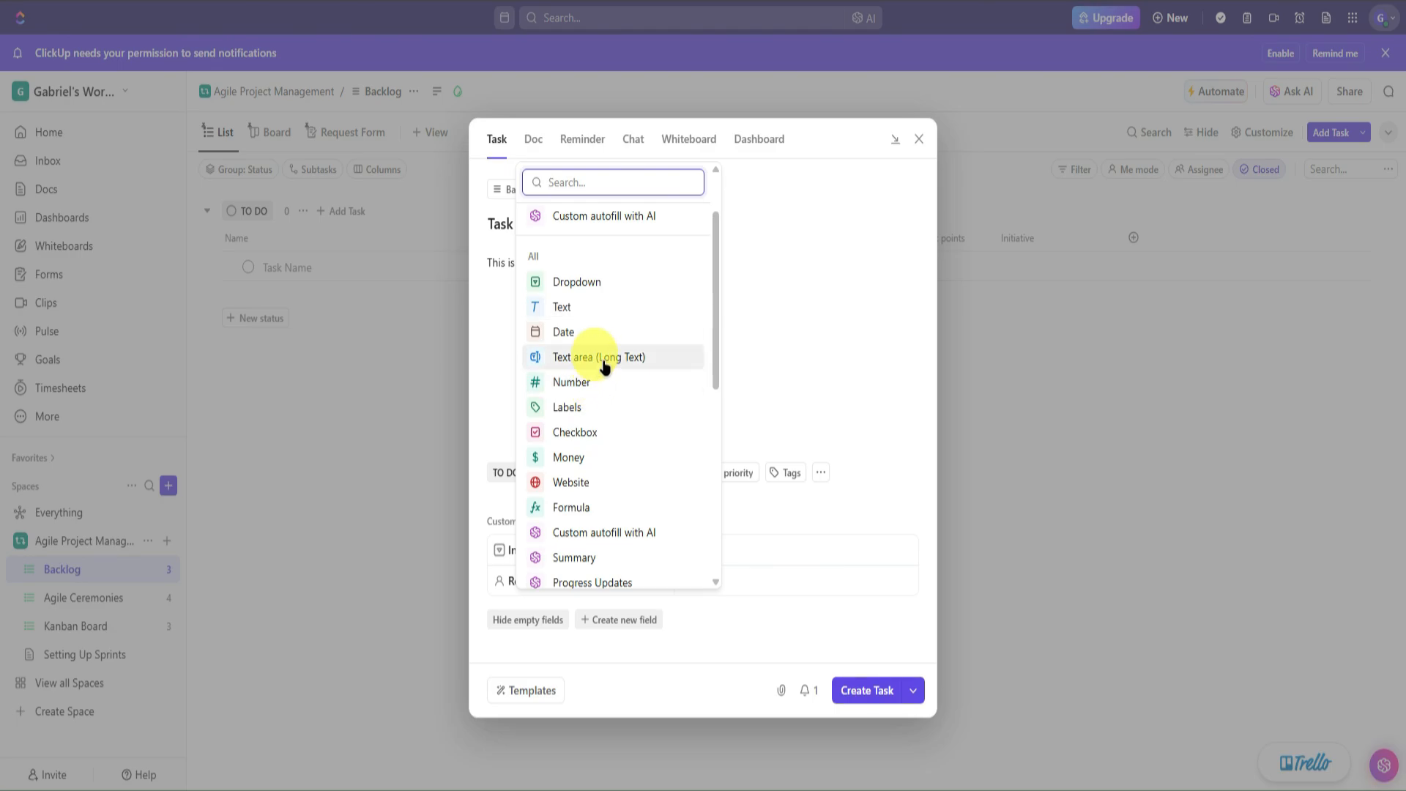
pyautogui.scroll(-1, 614, 415)
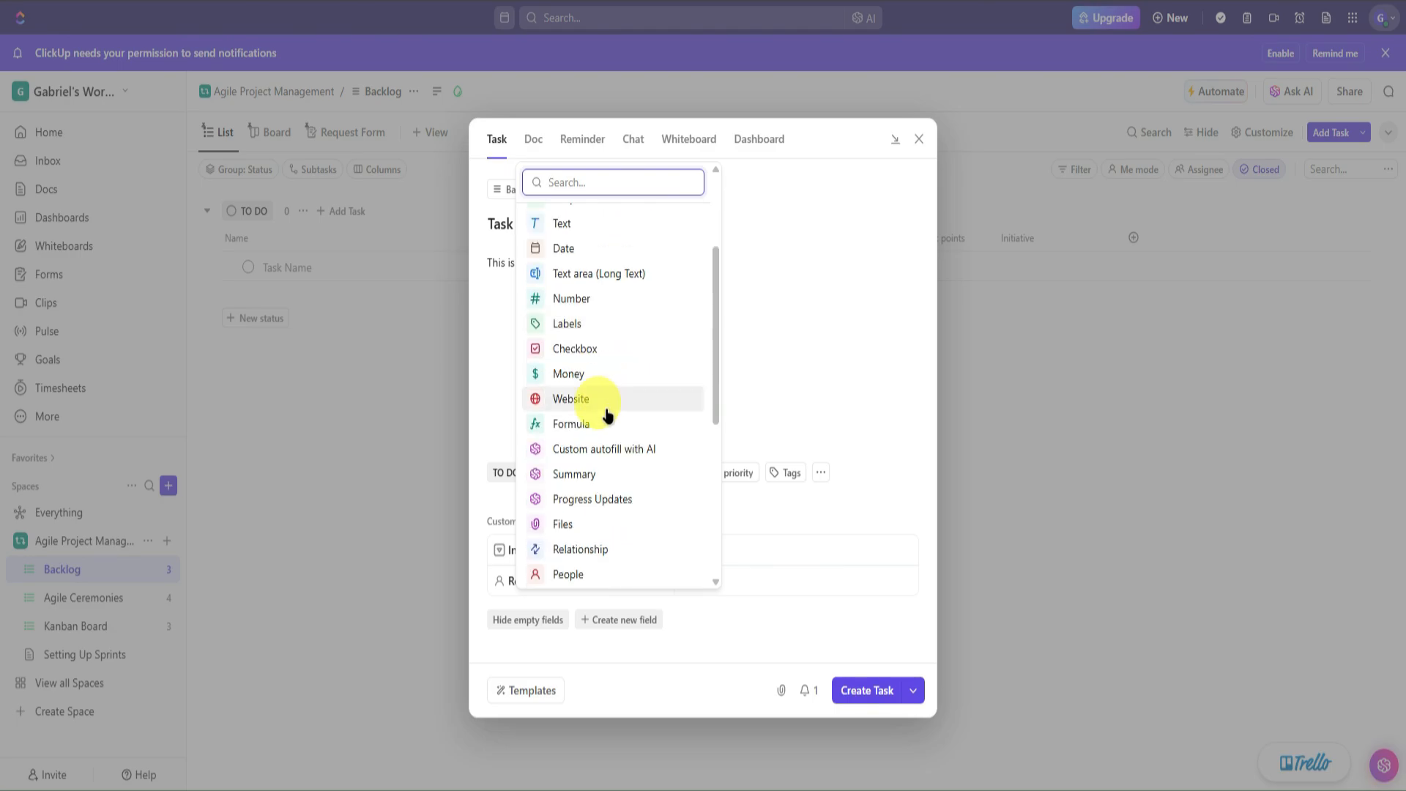
pyautogui.scroll(-1, 615, 434)
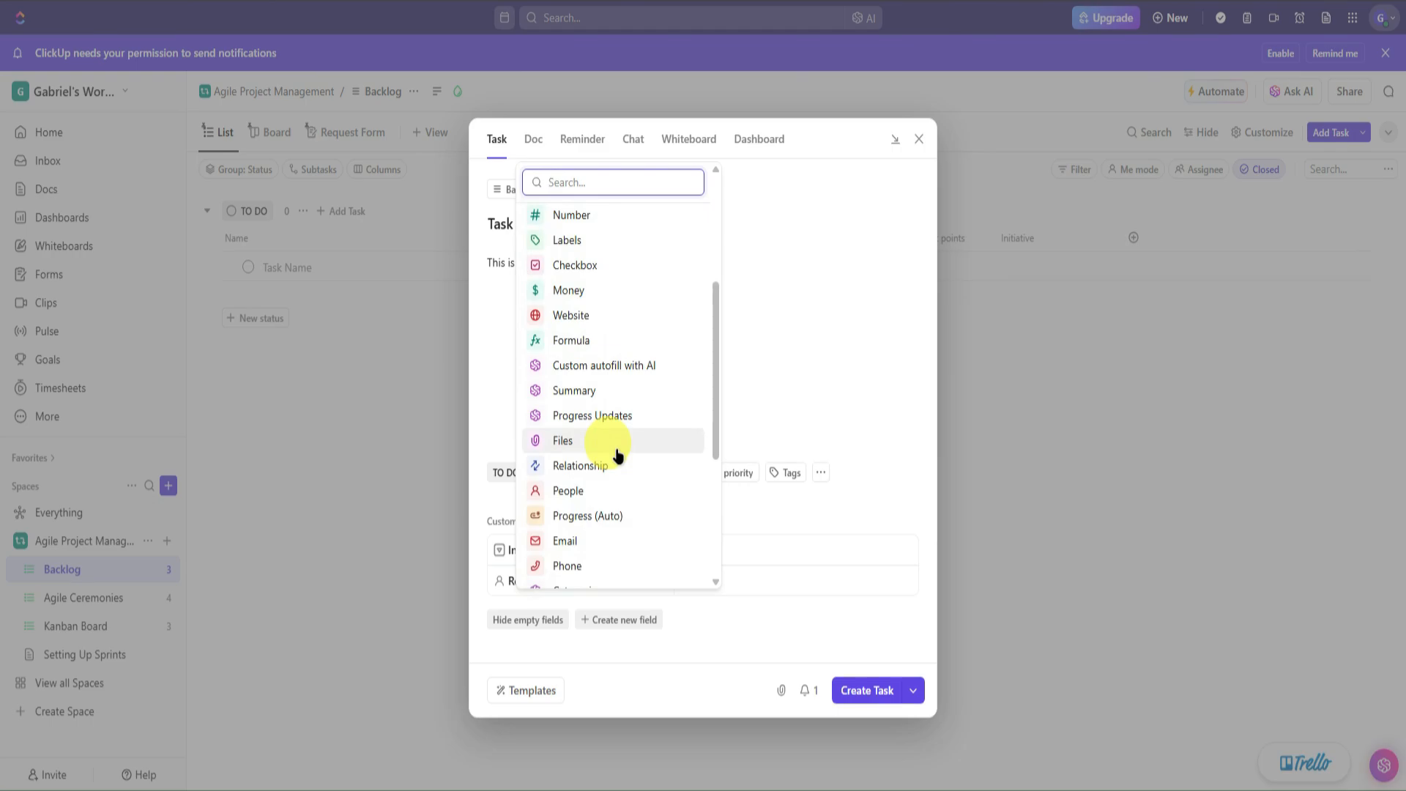
pyautogui.scroll(-3, 617, 456)
pyautogui.scroll(2, 615, 477)
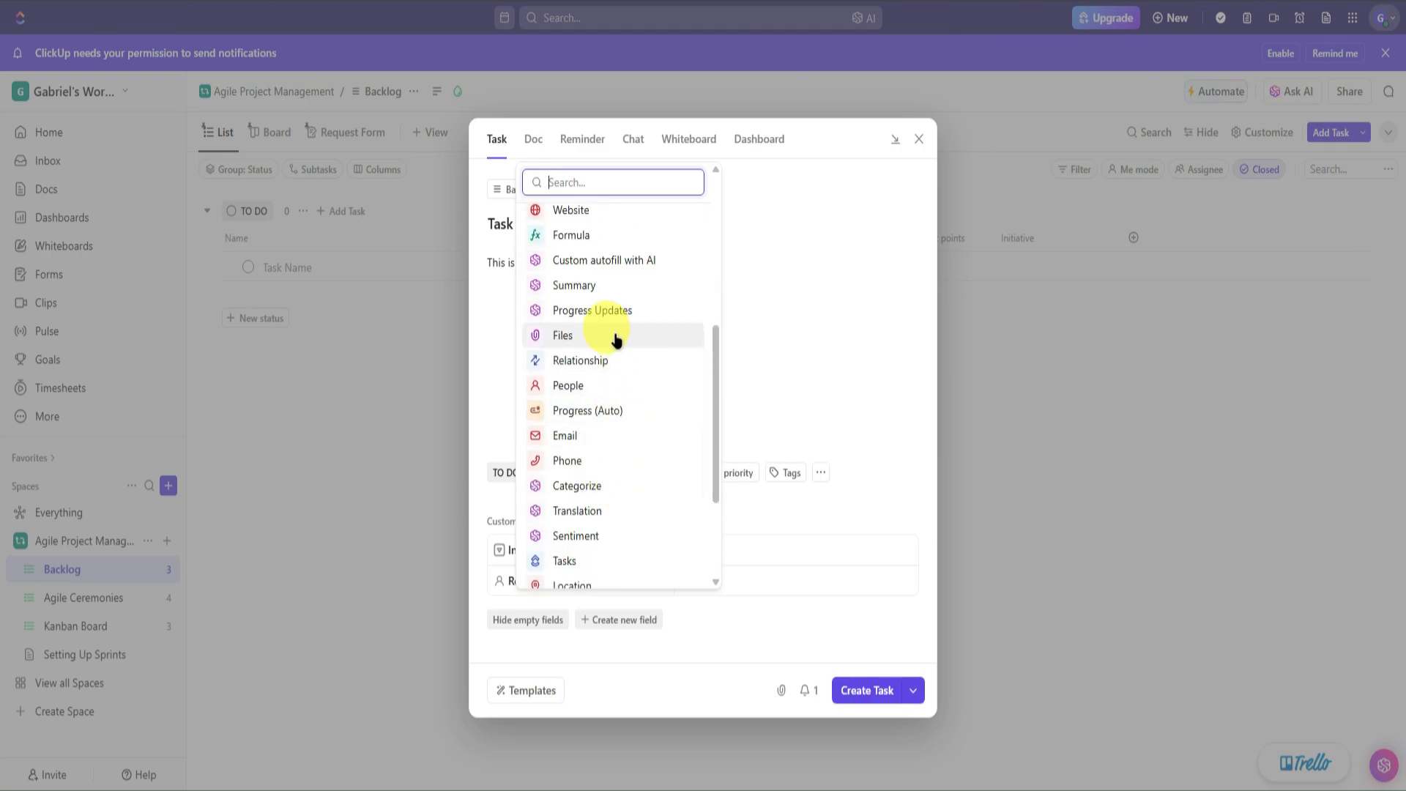
pyautogui.click(581, 337)
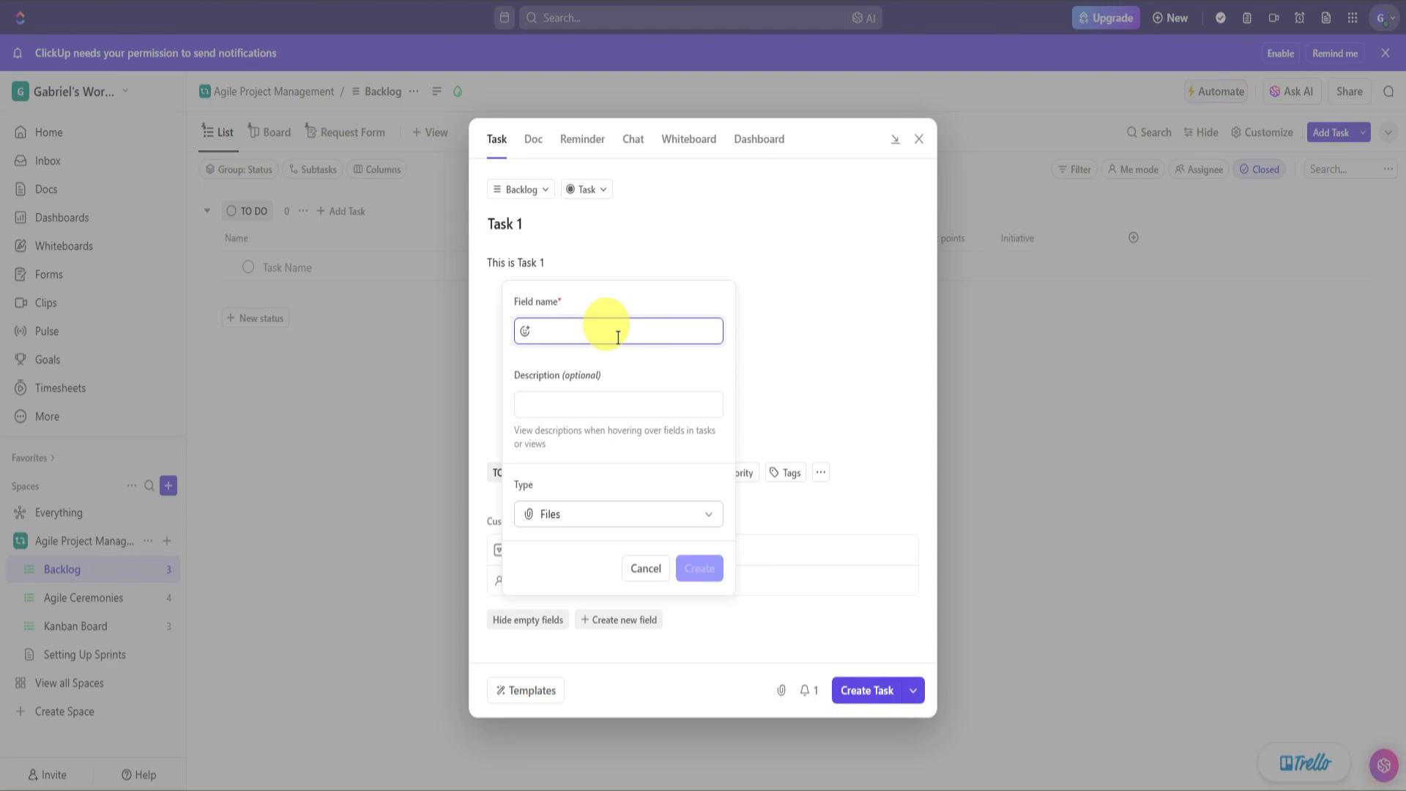
# - Name the field 'Upload the Files Here', describe it as 'Files', and create it
pyautogui.write('En')
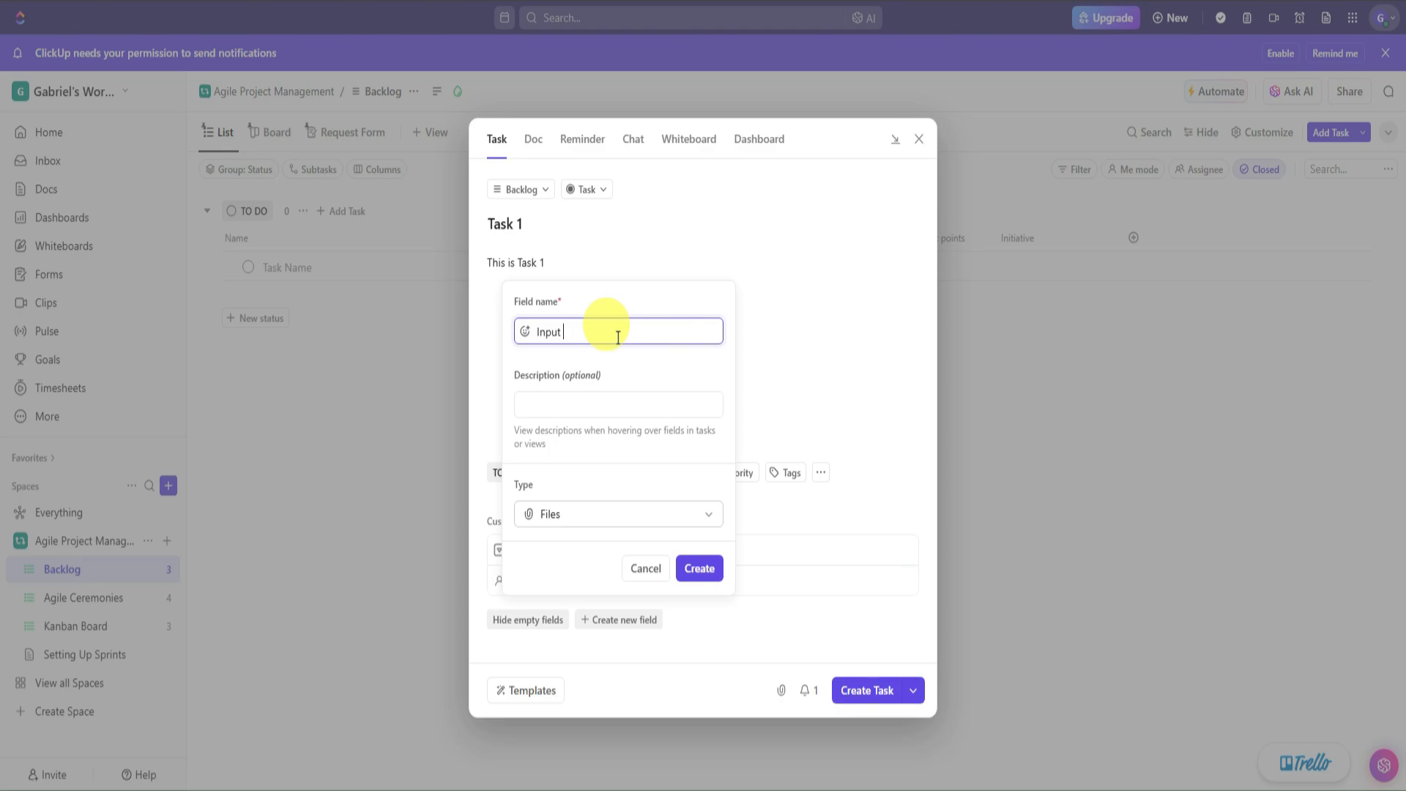
pyautogui.write('oad the Files Here')
pyautogui.click(596, 400)
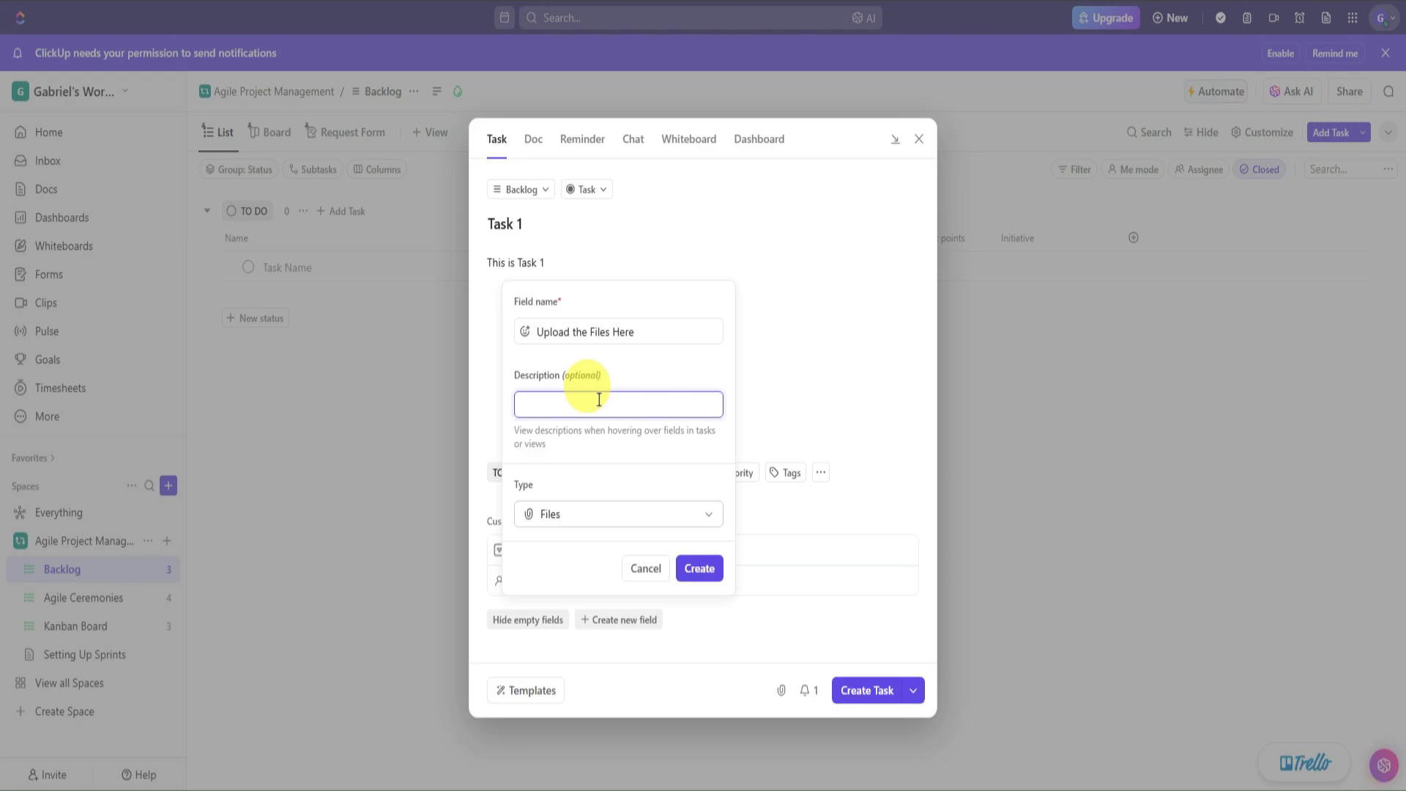
pyautogui.write('FG')
pyautogui.write('les')
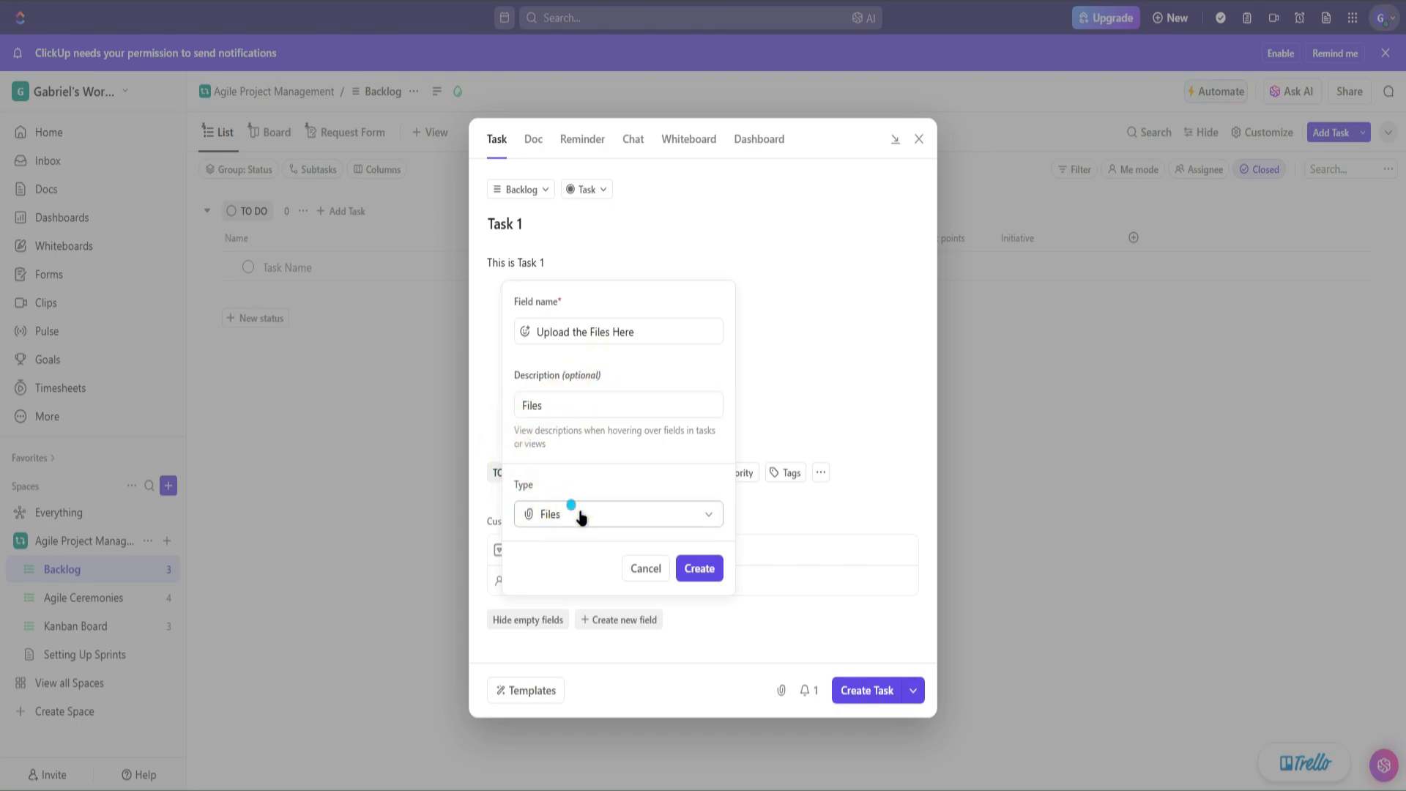
pyautogui.click(583, 515)
pyautogui.click(705, 380)
pyautogui.click(722, 574)
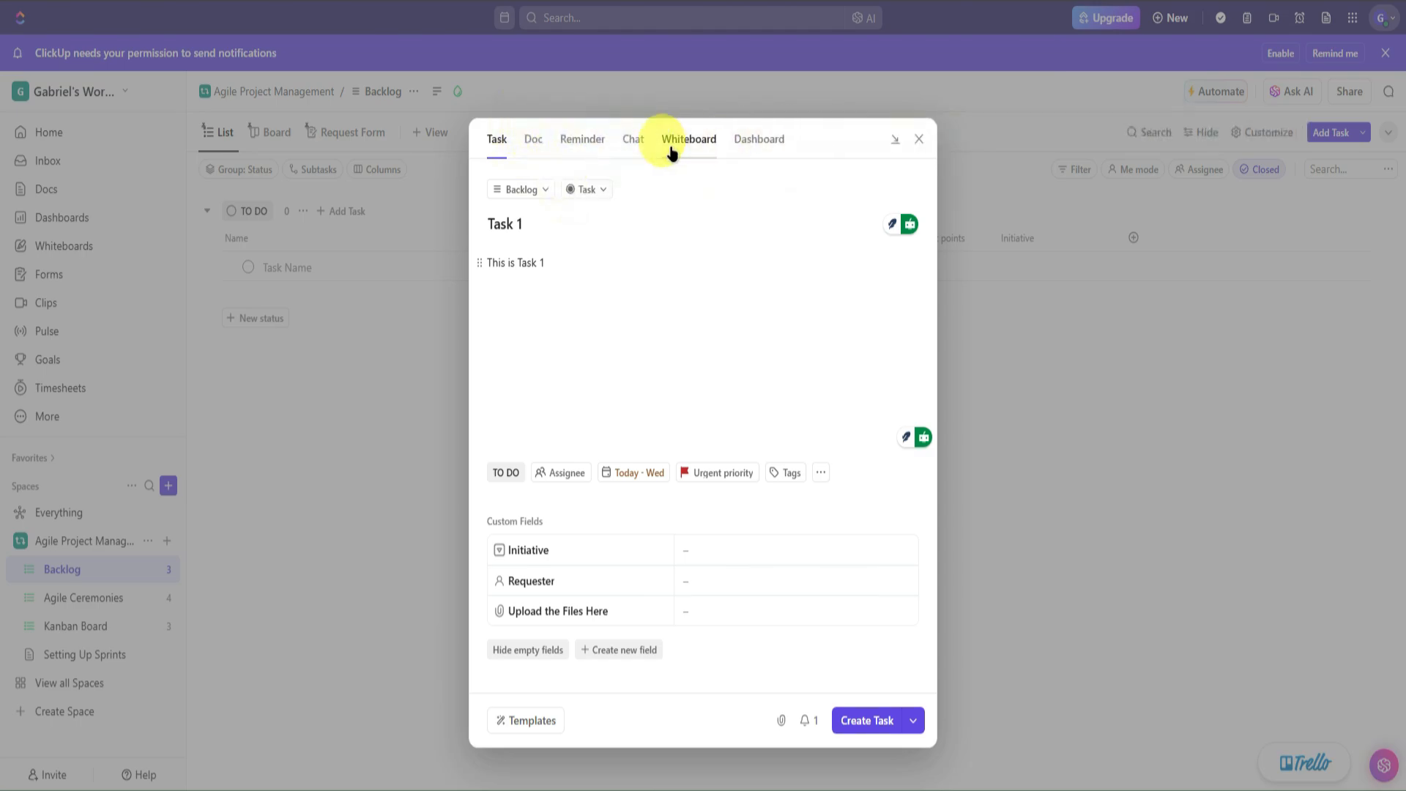
pyautogui.click(533, 140)
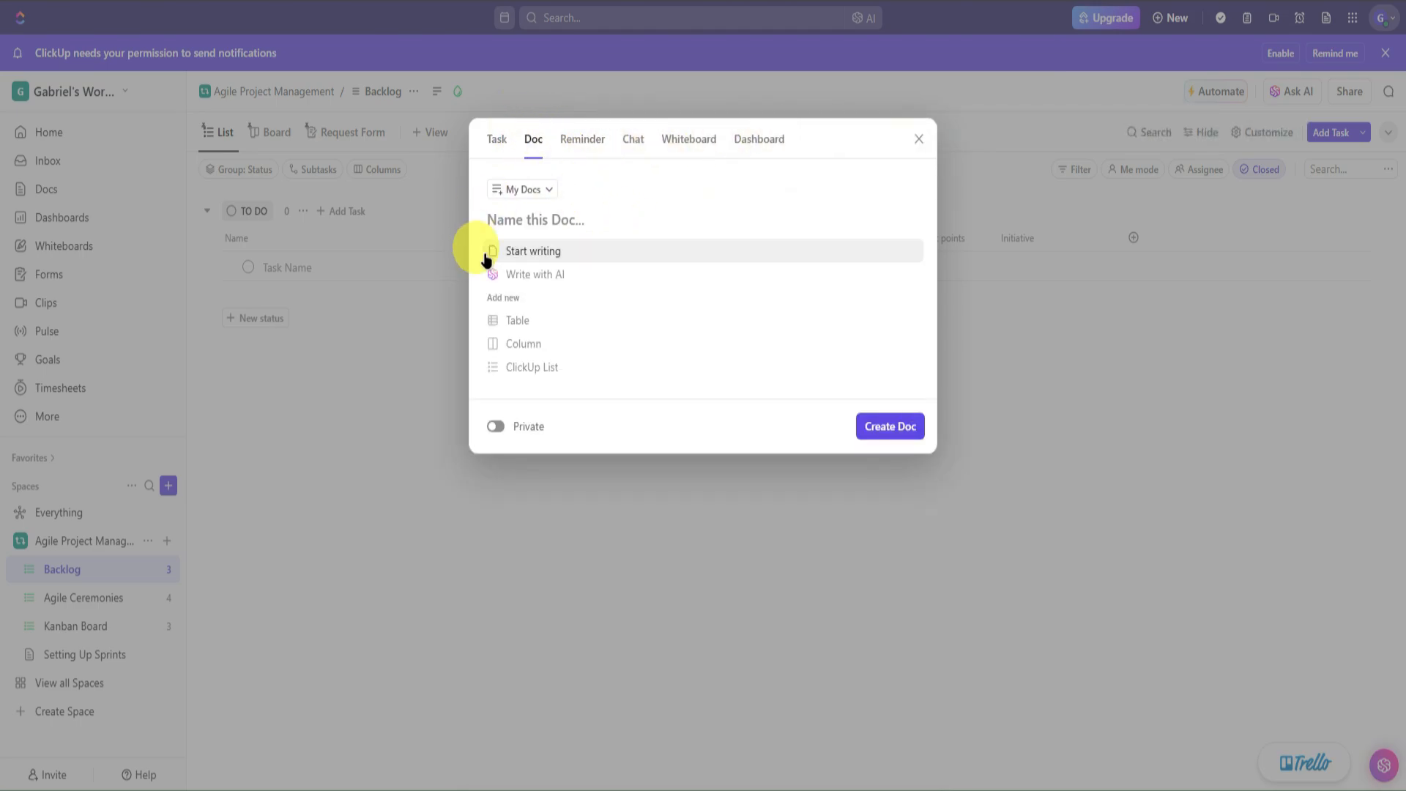
pyautogui.click(581, 138)
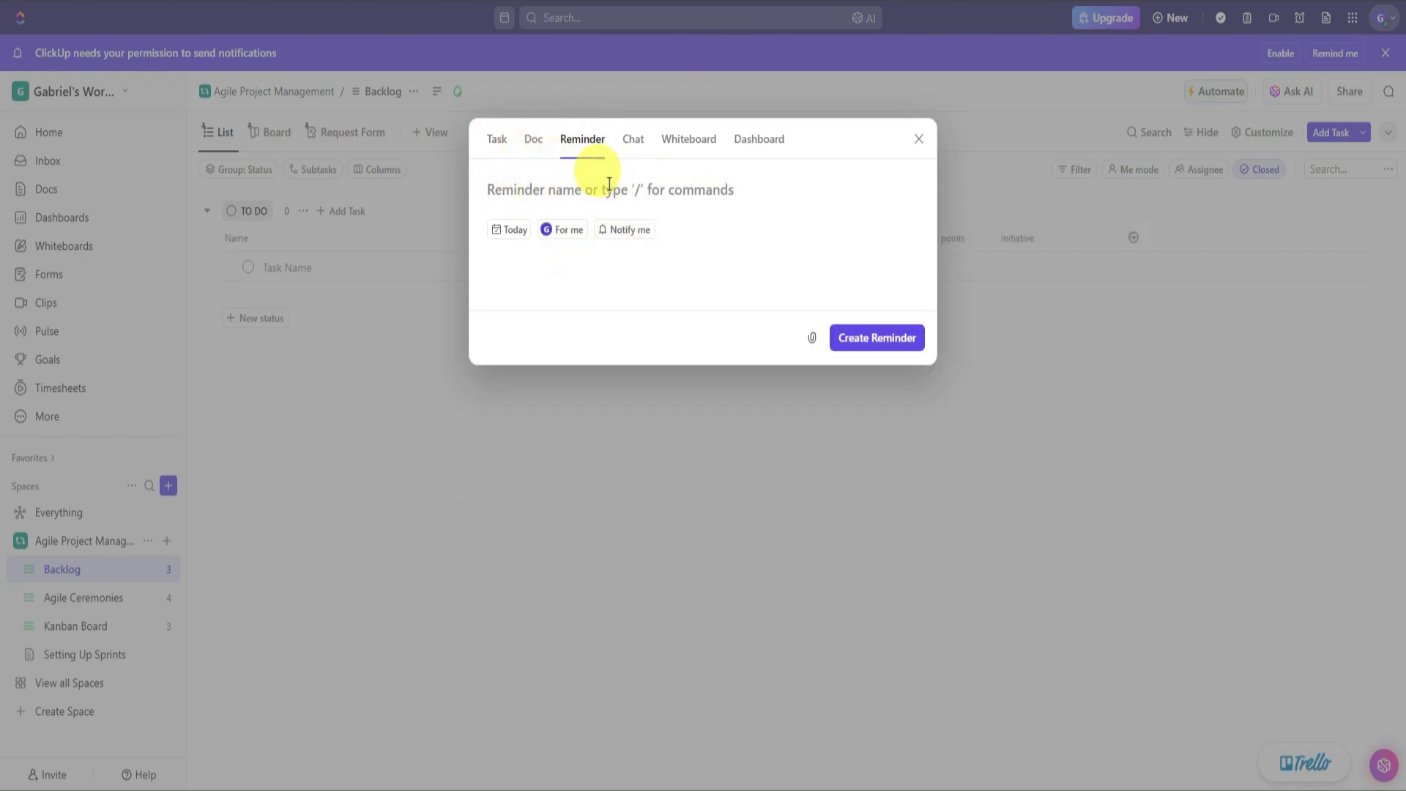
pyautogui.click(632, 143)
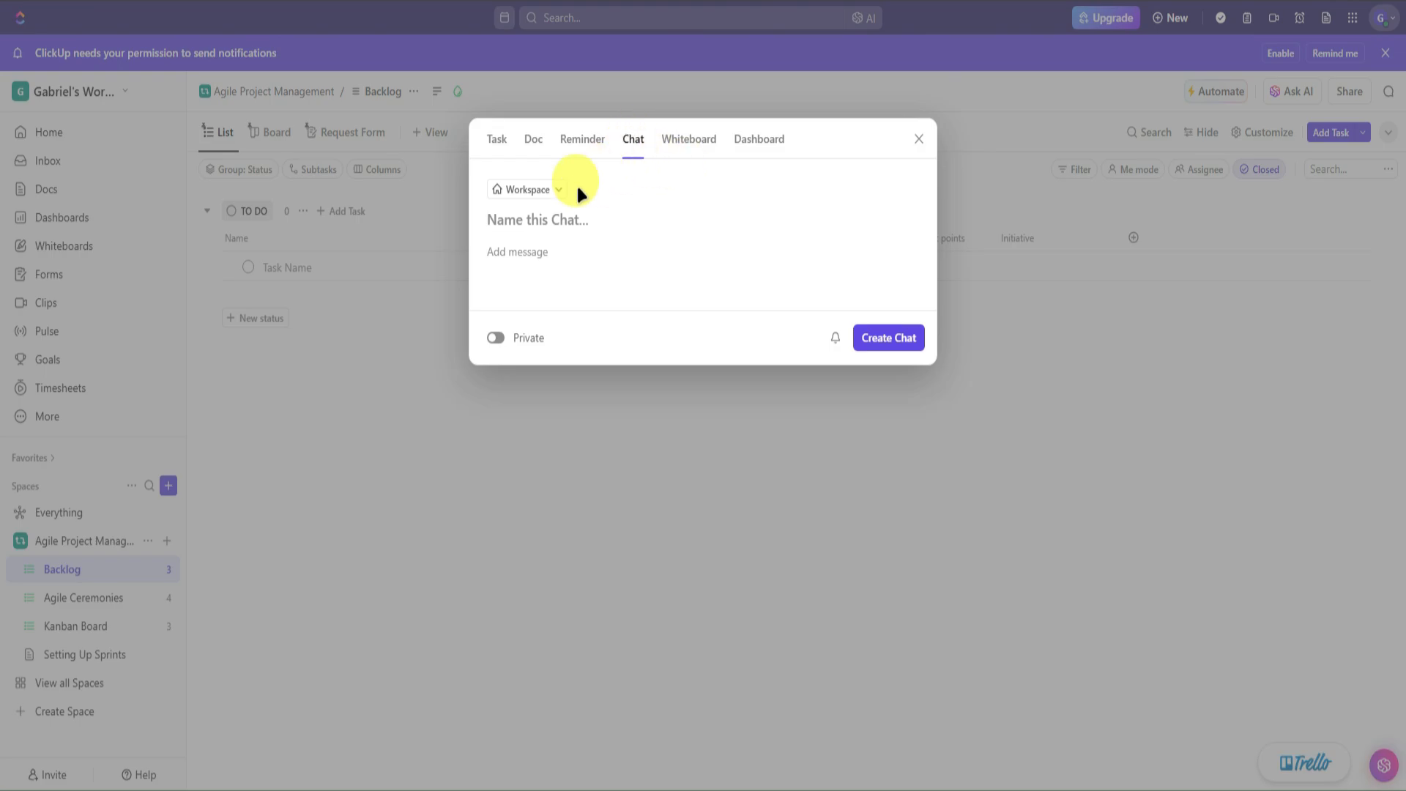
pyautogui.click(692, 144)
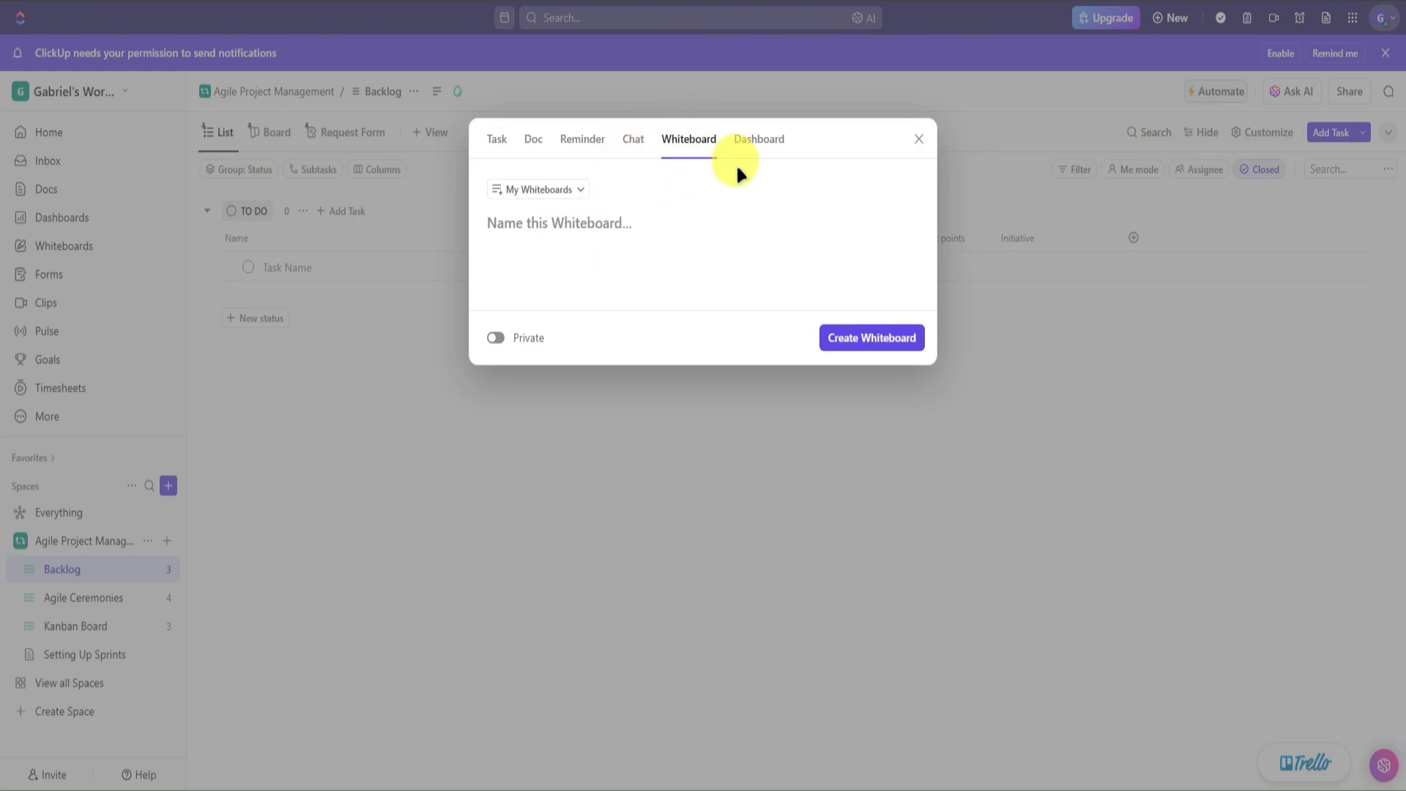
pyautogui.click(751, 139)
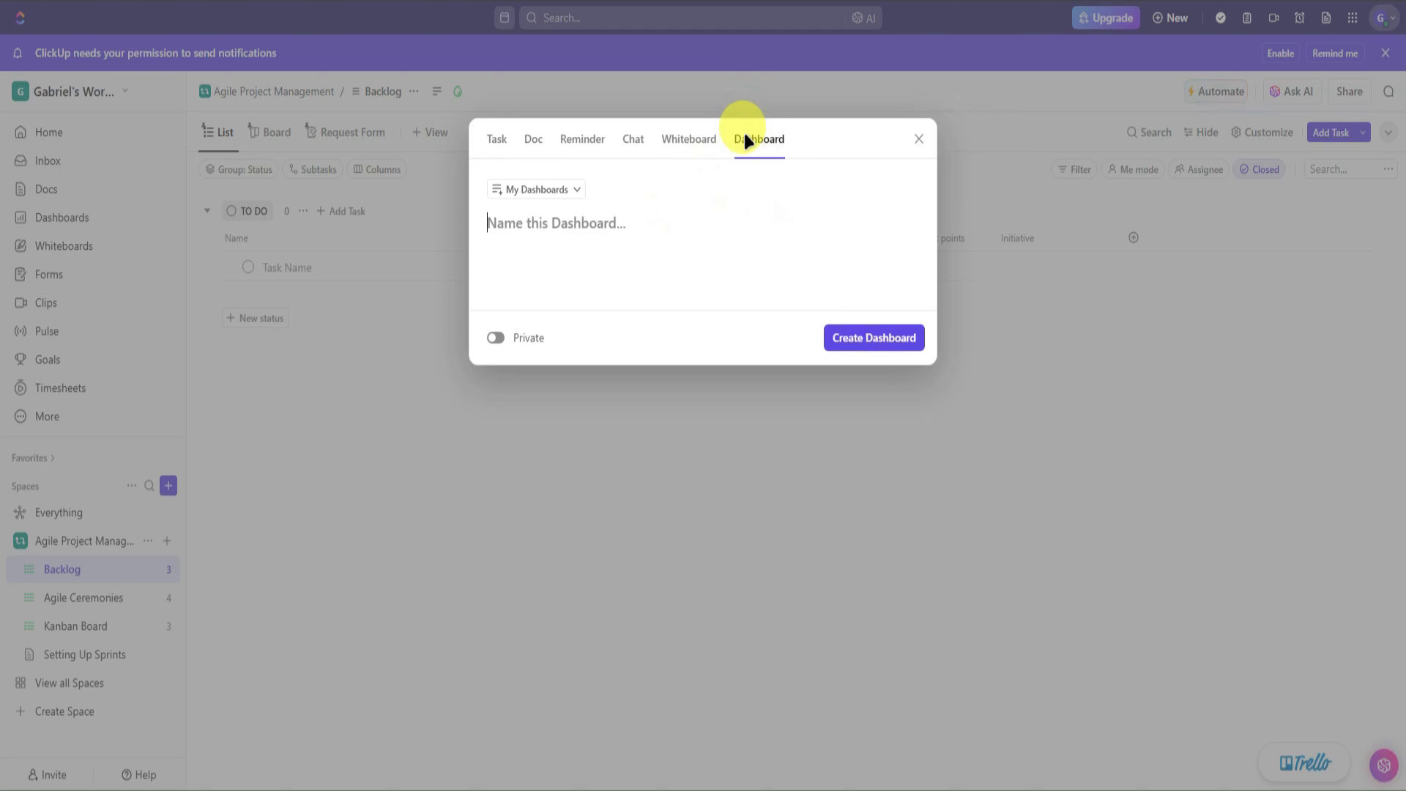
pyautogui.click(674, 141)
pyautogui.click(557, 143)
pyautogui.click(533, 139)
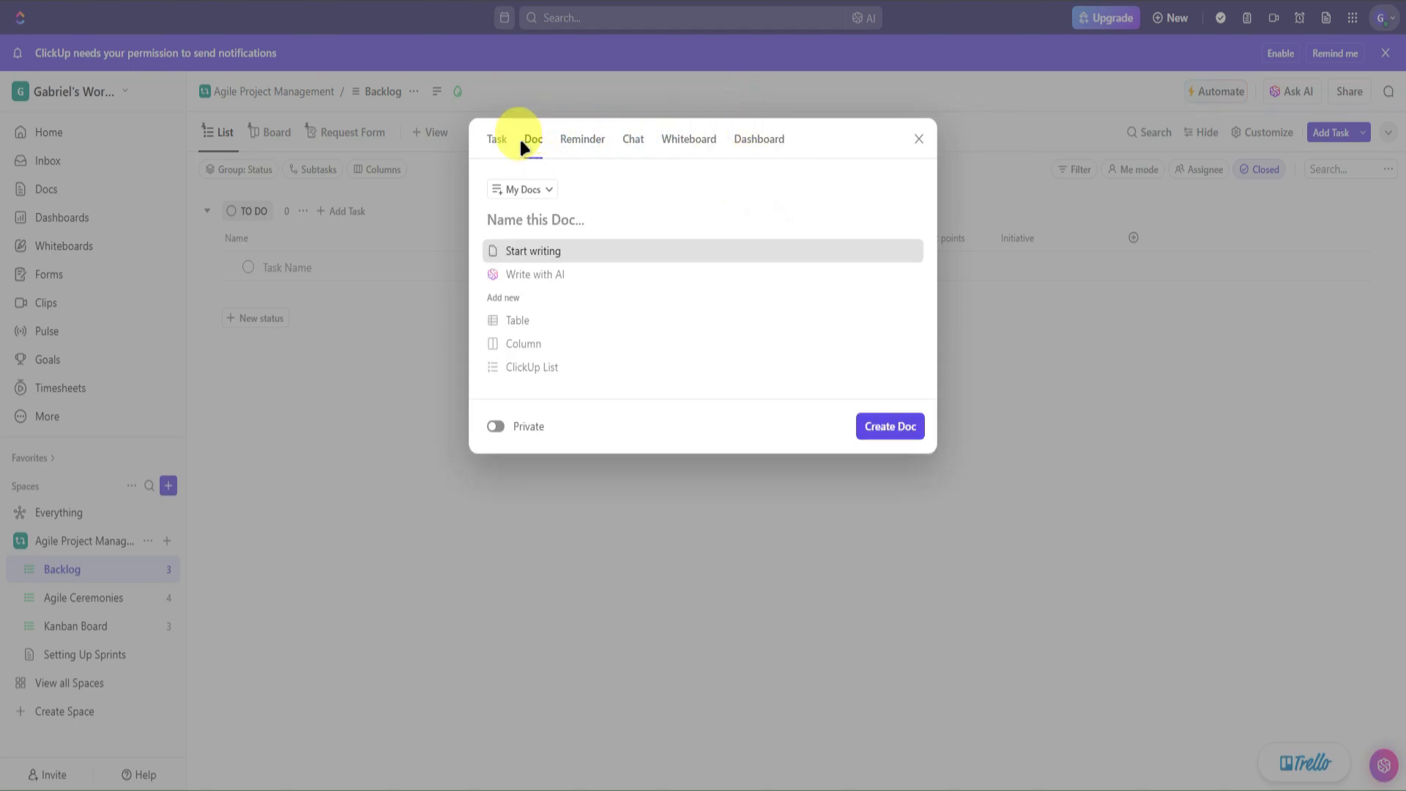
pyautogui.click(498, 140)
pyautogui.click(558, 139)
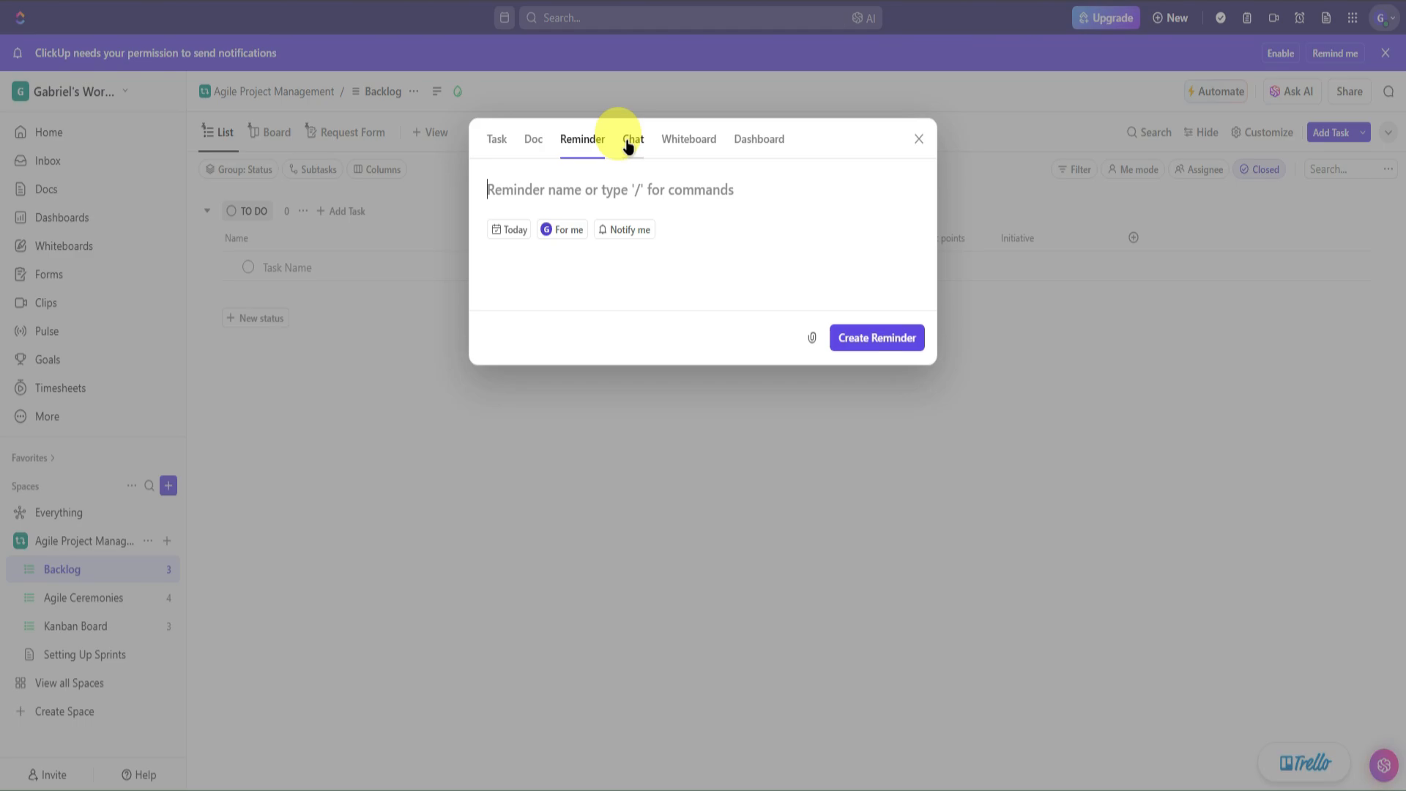
pyautogui.click(737, 139)
pyautogui.click(495, 140)
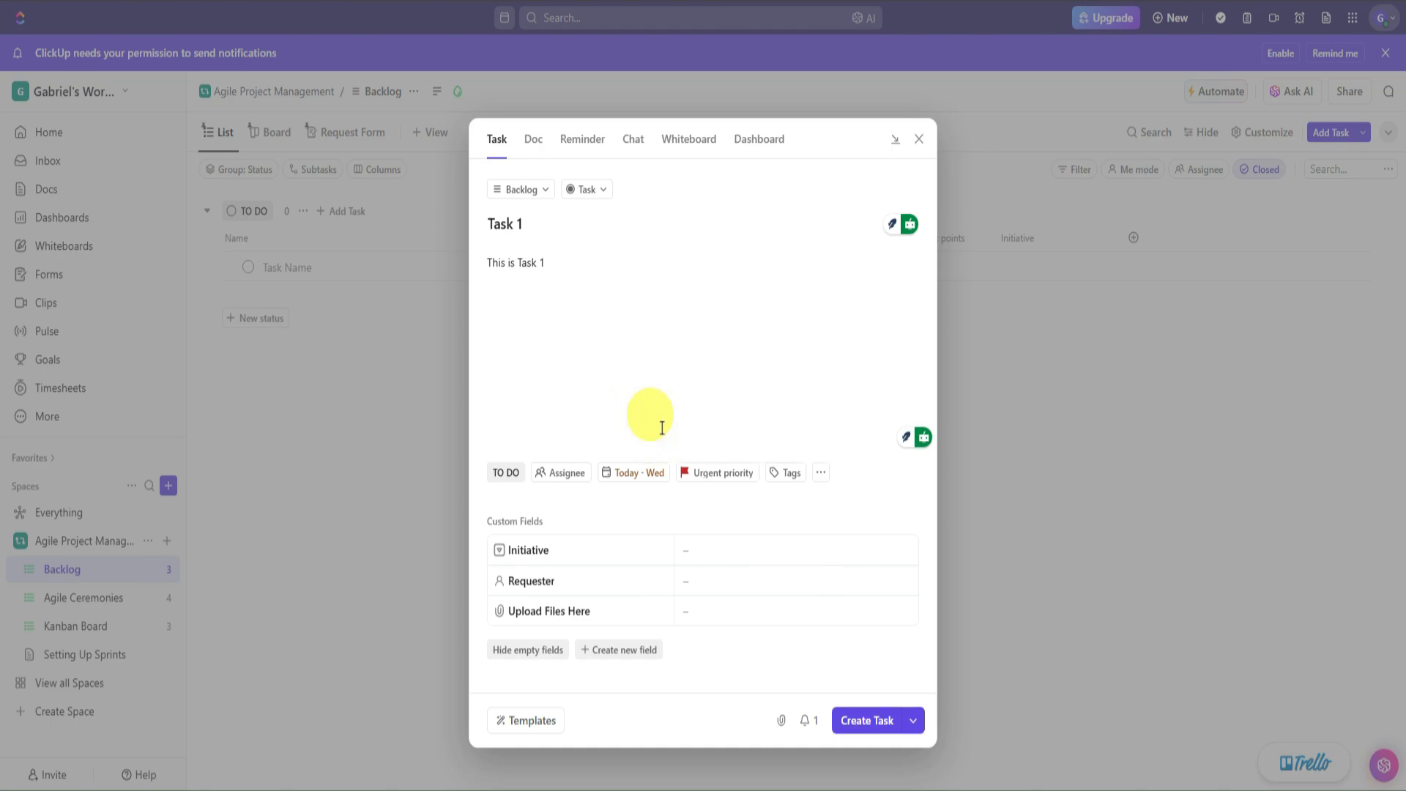
# - Save Task 1 to the Backlog and open its task page down to the Subtasks section
pyautogui.click(867, 709)
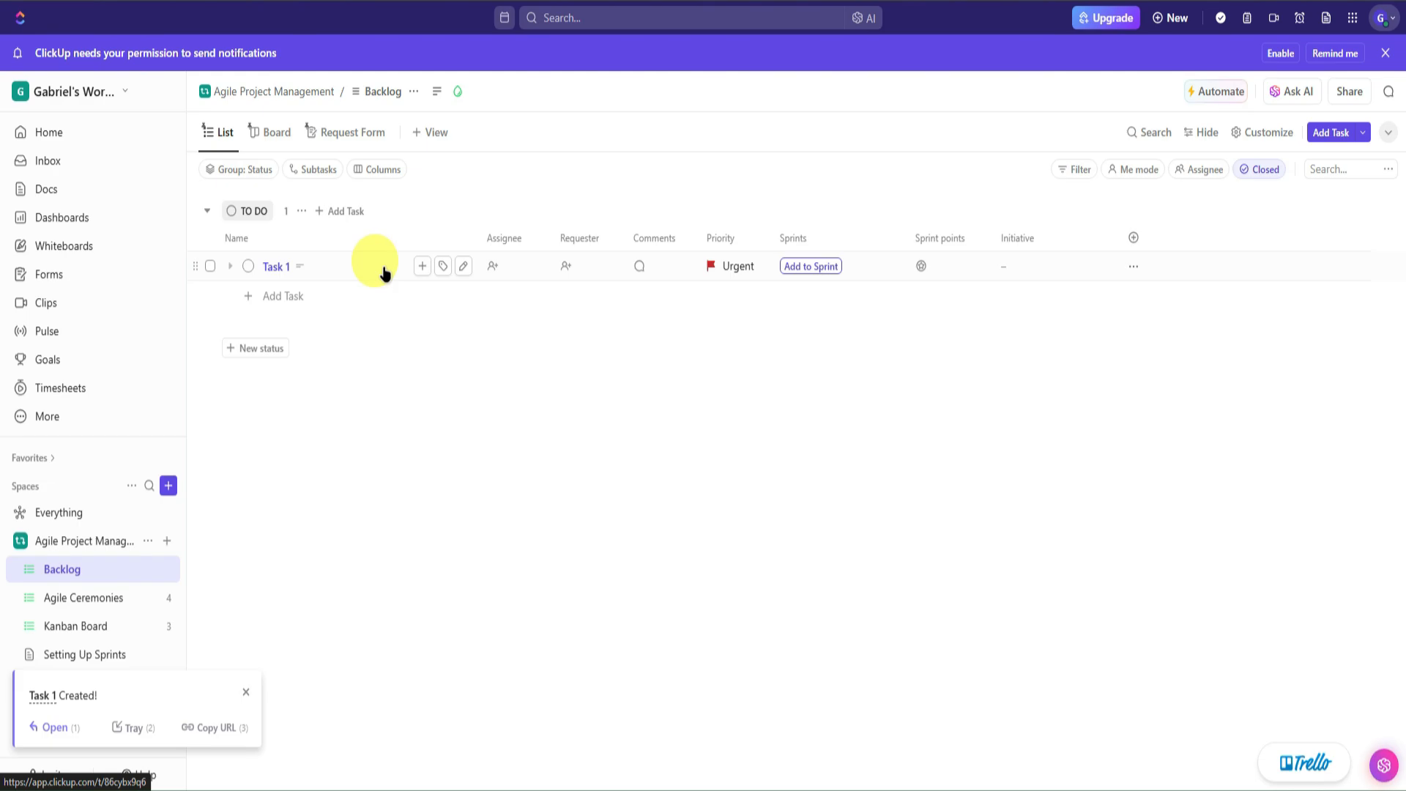
pyautogui.click(321, 267)
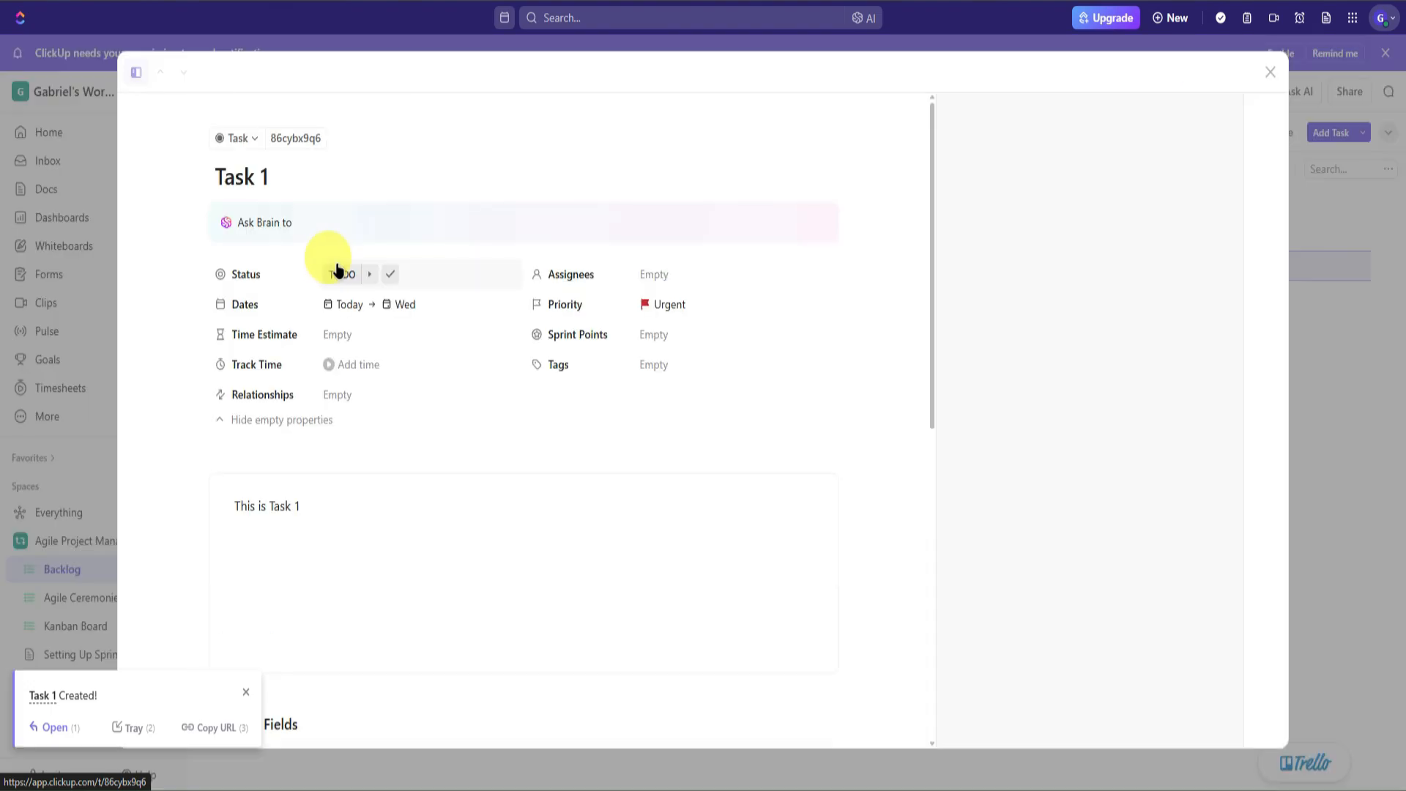
pyautogui.scroll(-6, 456, 481)
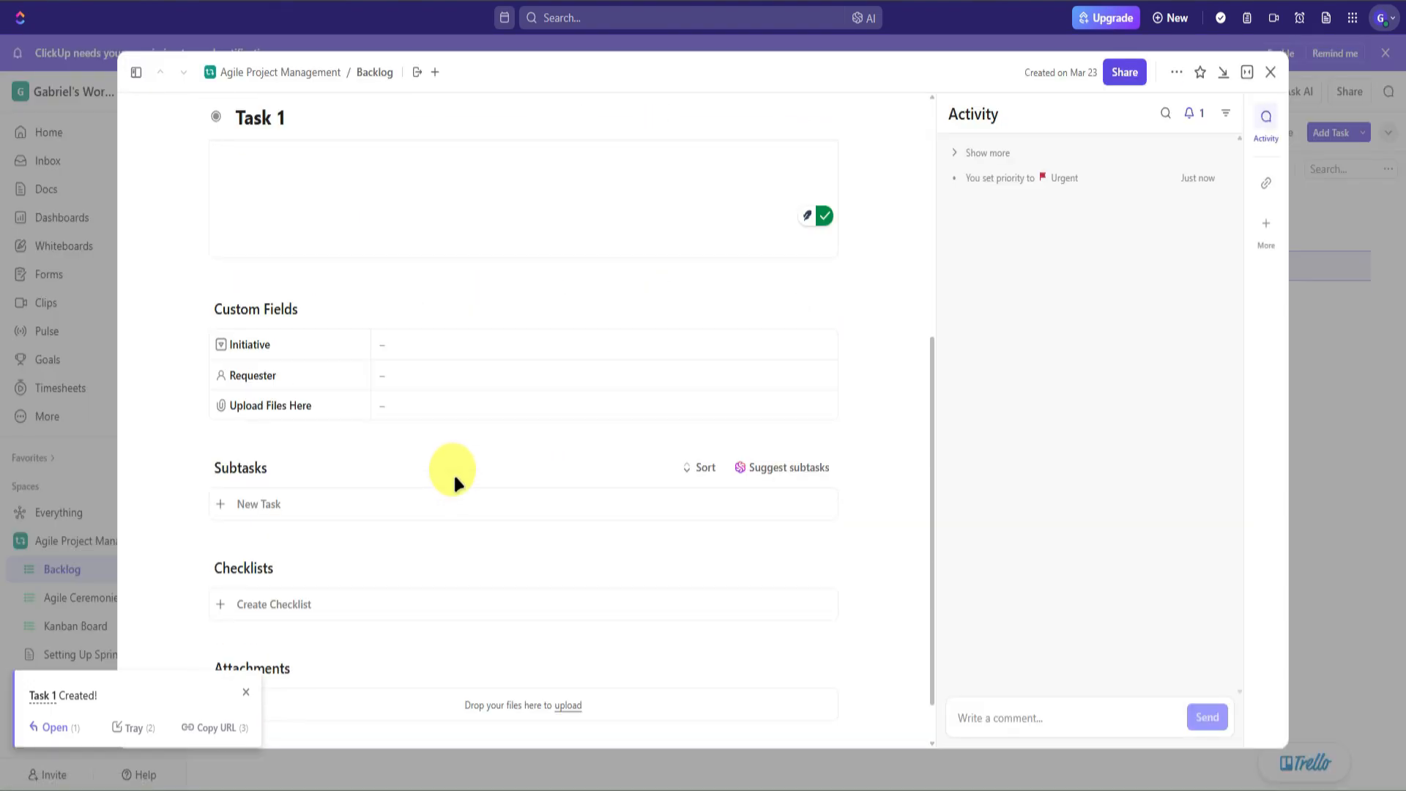
pyautogui.scroll(2, 456, 480)
pyautogui.scroll(4, 454, 469)
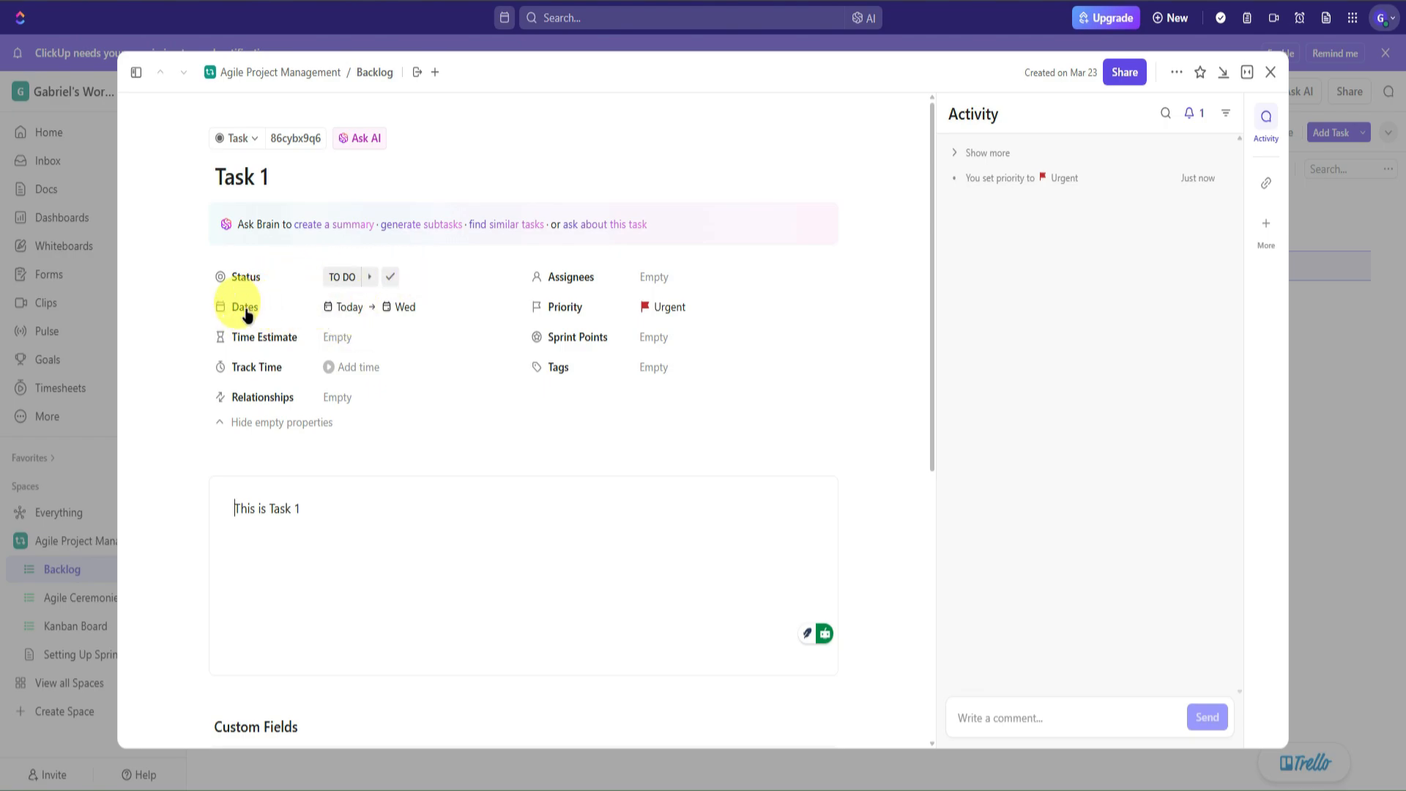
pyautogui.scroll(-3, 503, 337)
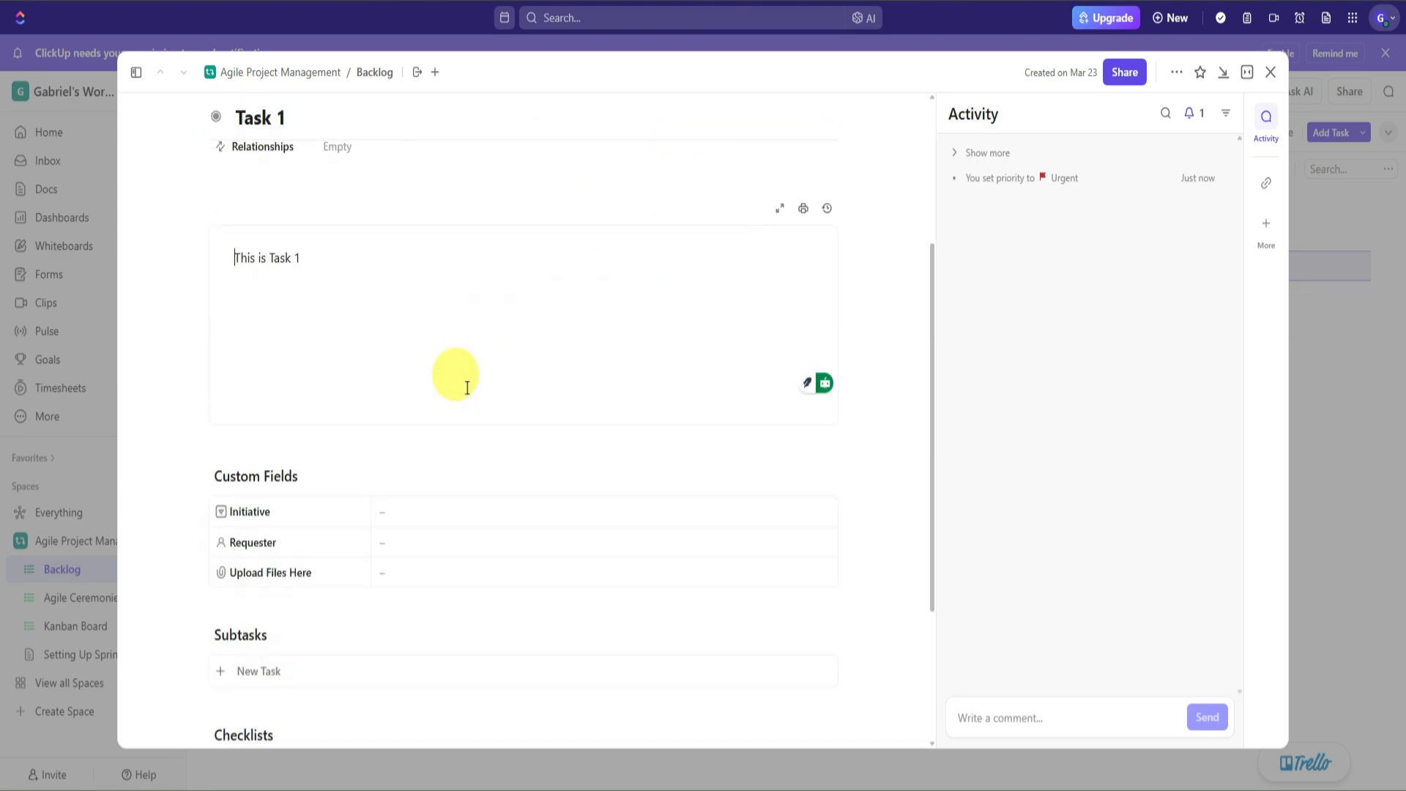
pyautogui.scroll(-2, 407, 370)
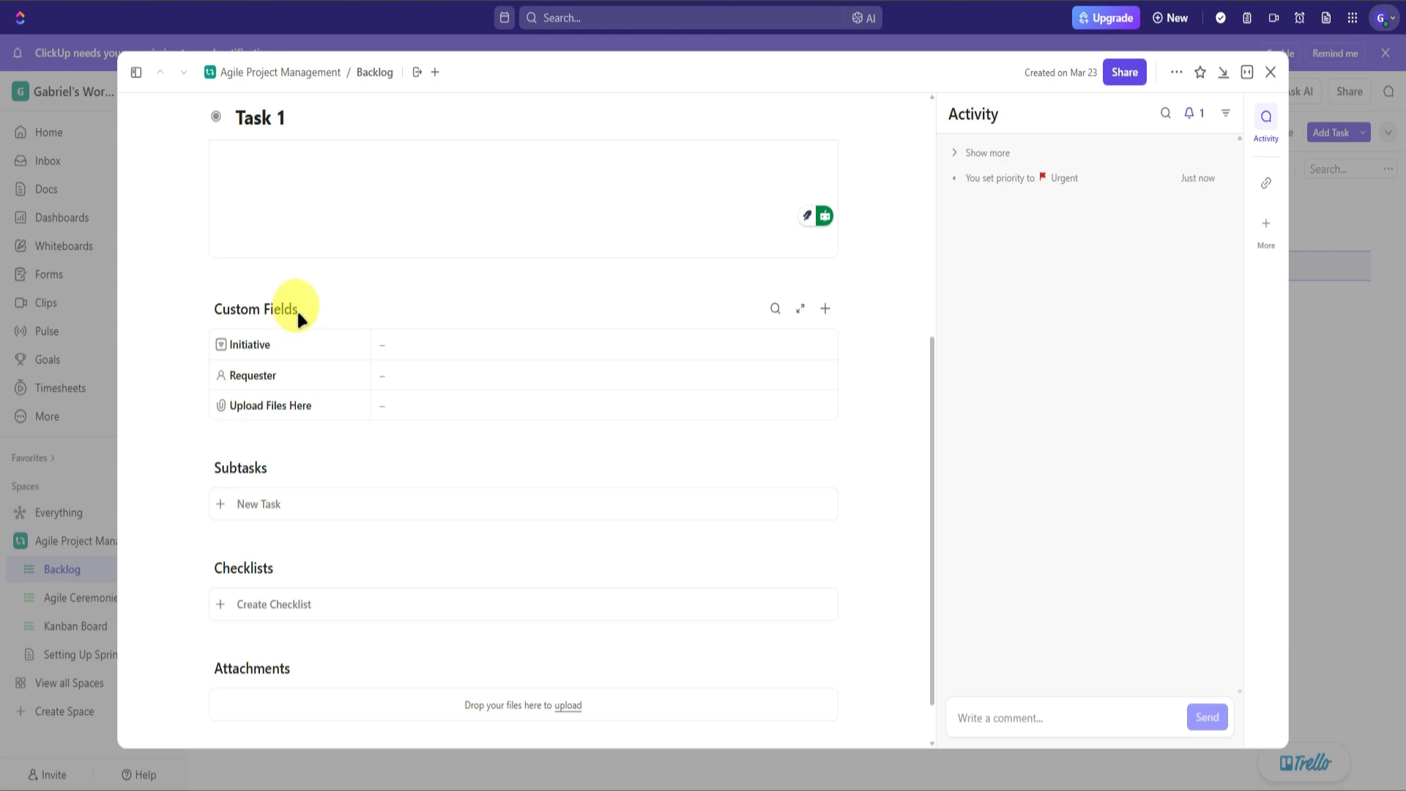
pyautogui.scroll(-1, 315, 330)
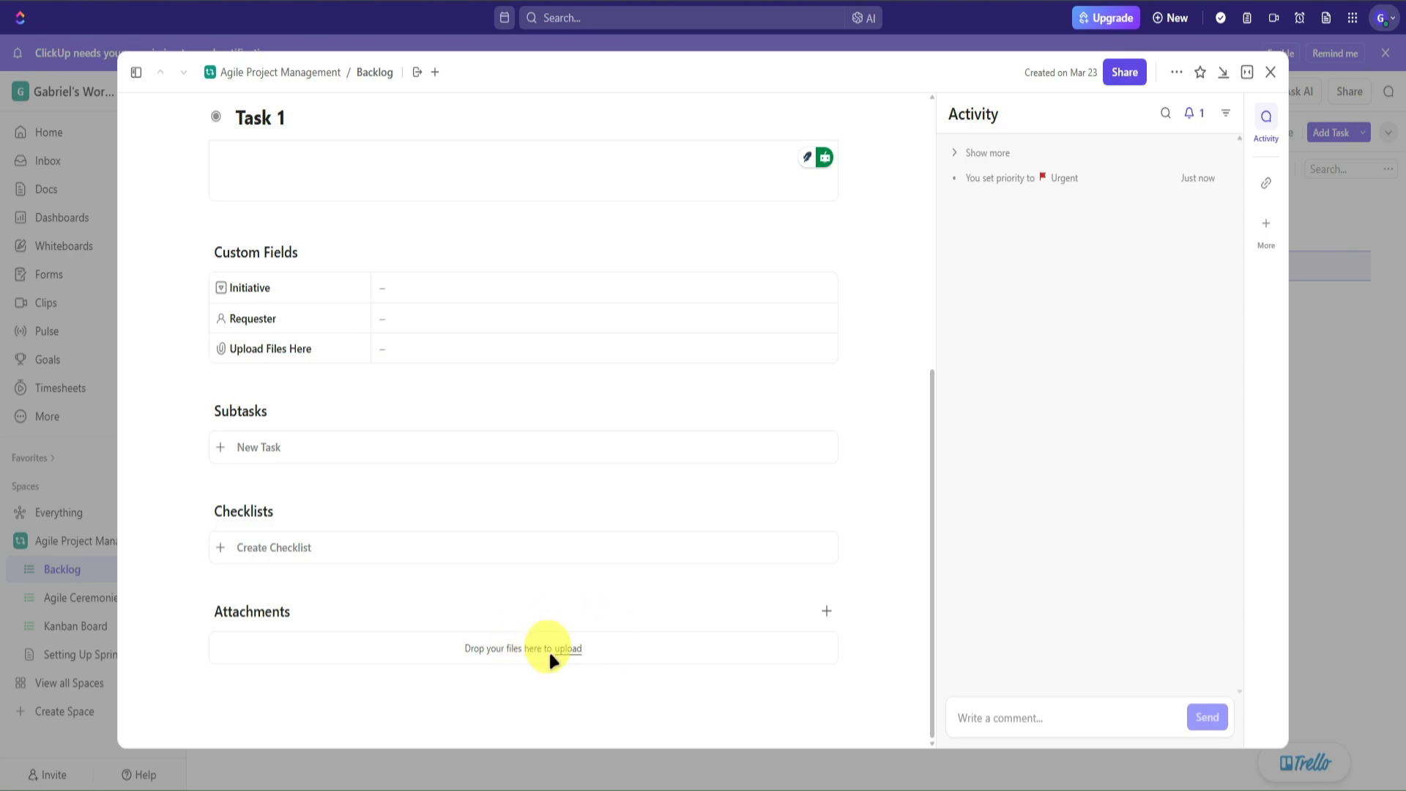
# - Add a subtask 'Subtask 1' to Task 1 and create an empty checklist
pyautogui.click(335, 443)
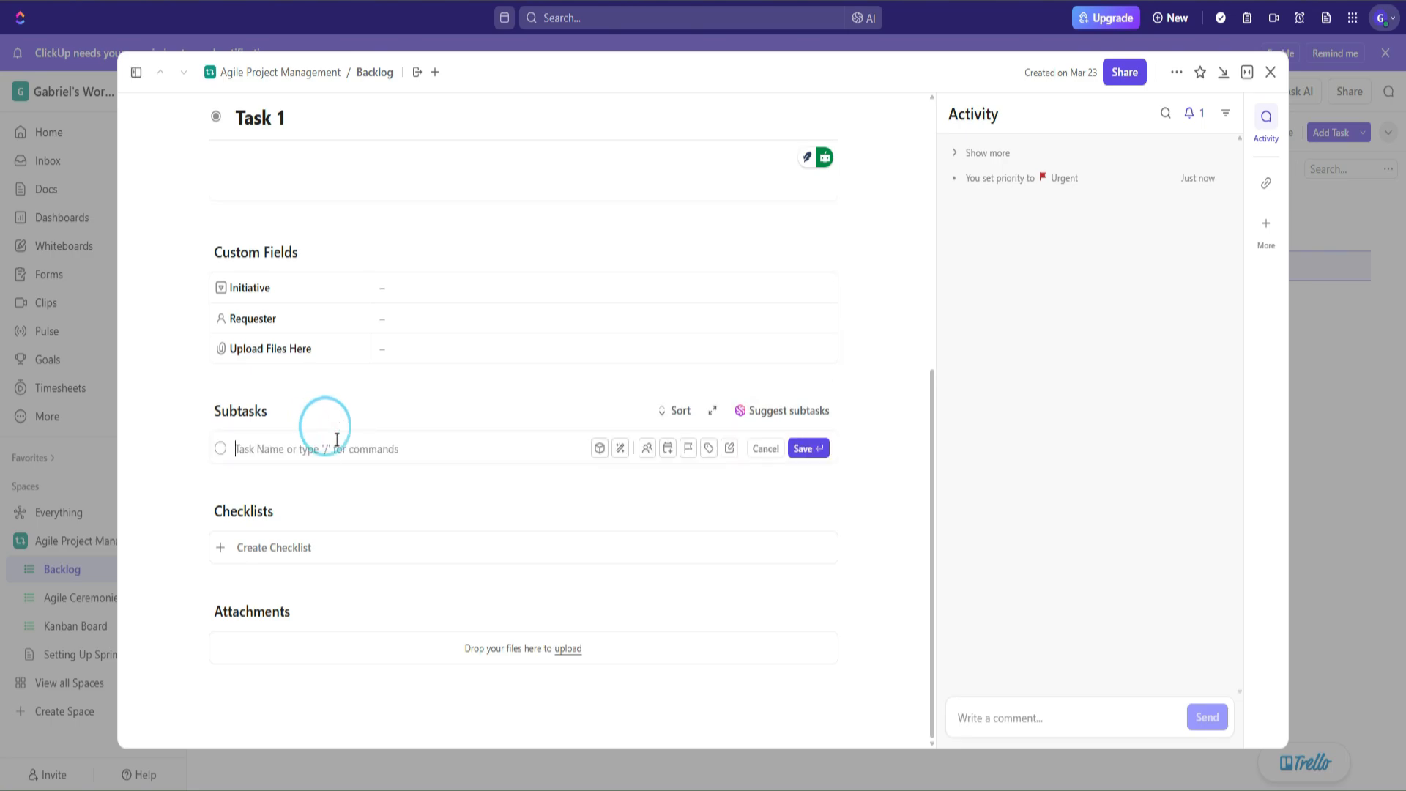
pyautogui.write('Subtask 1')
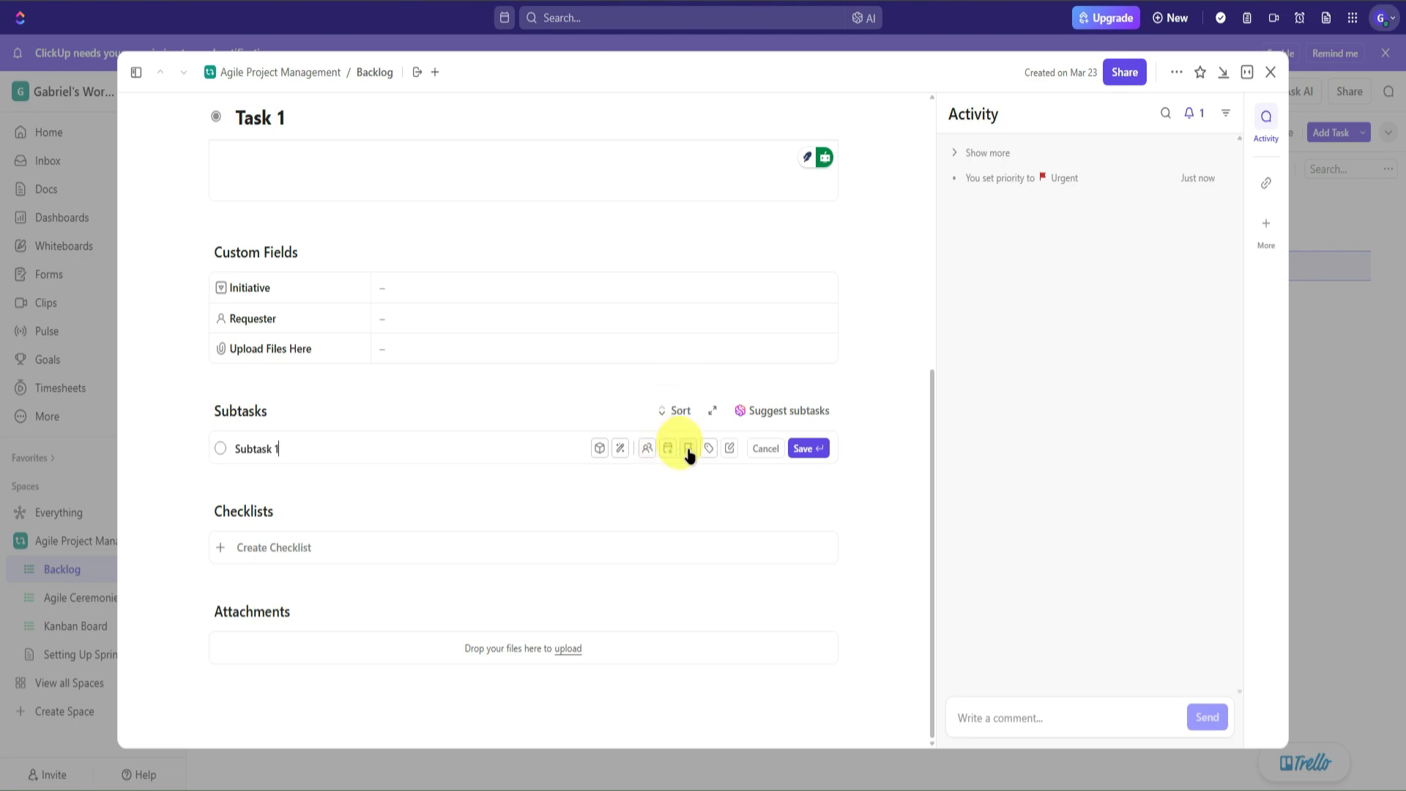
pyautogui.click(823, 451)
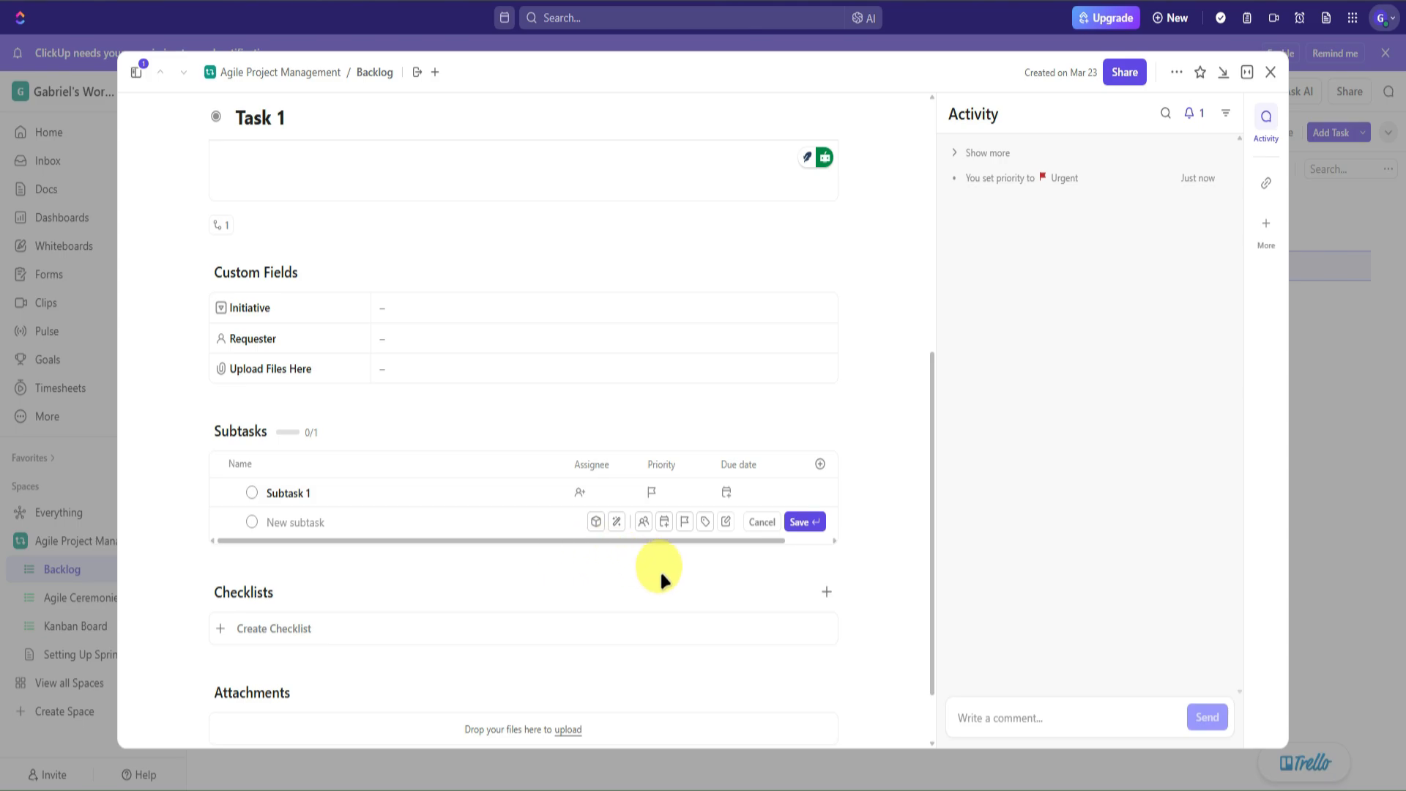
pyautogui.scroll(-1, 454, 583)
pyautogui.click(334, 550)
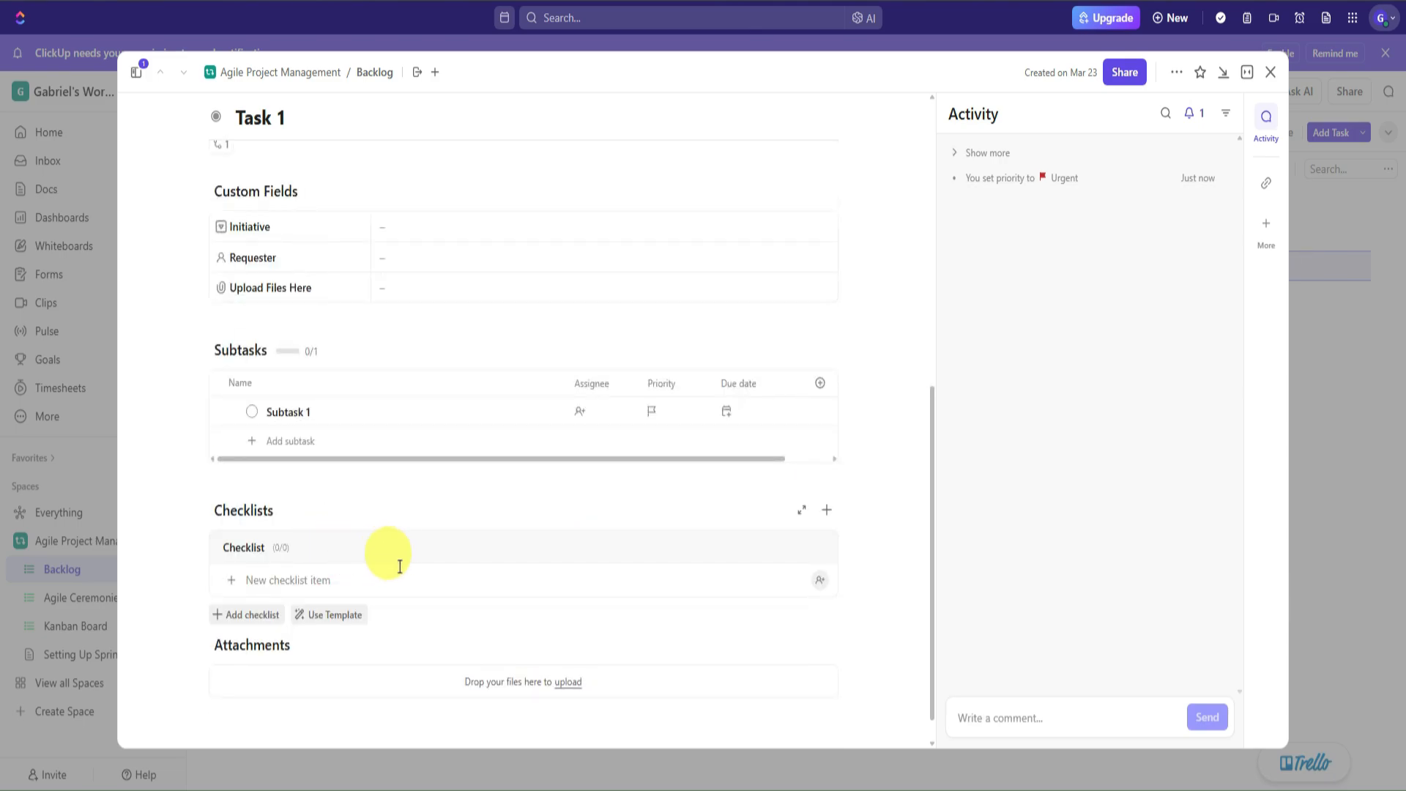
# - Add 'Checklist 1' and 'Checklist 2' as items in Task 1's checklist
pyautogui.scroll(-1, 399, 566)
pyautogui.click(369, 548)
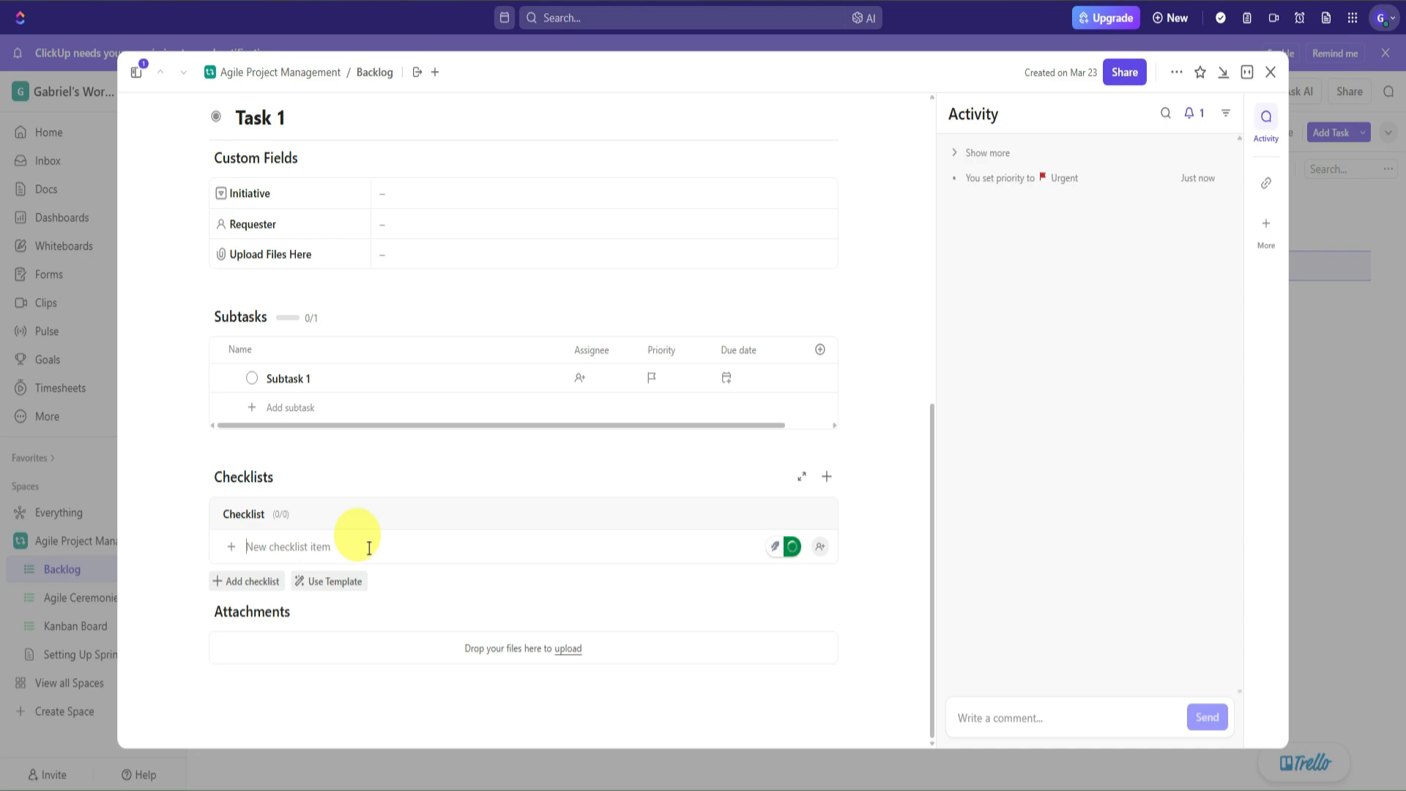
pyautogui.write('Checklist 1')
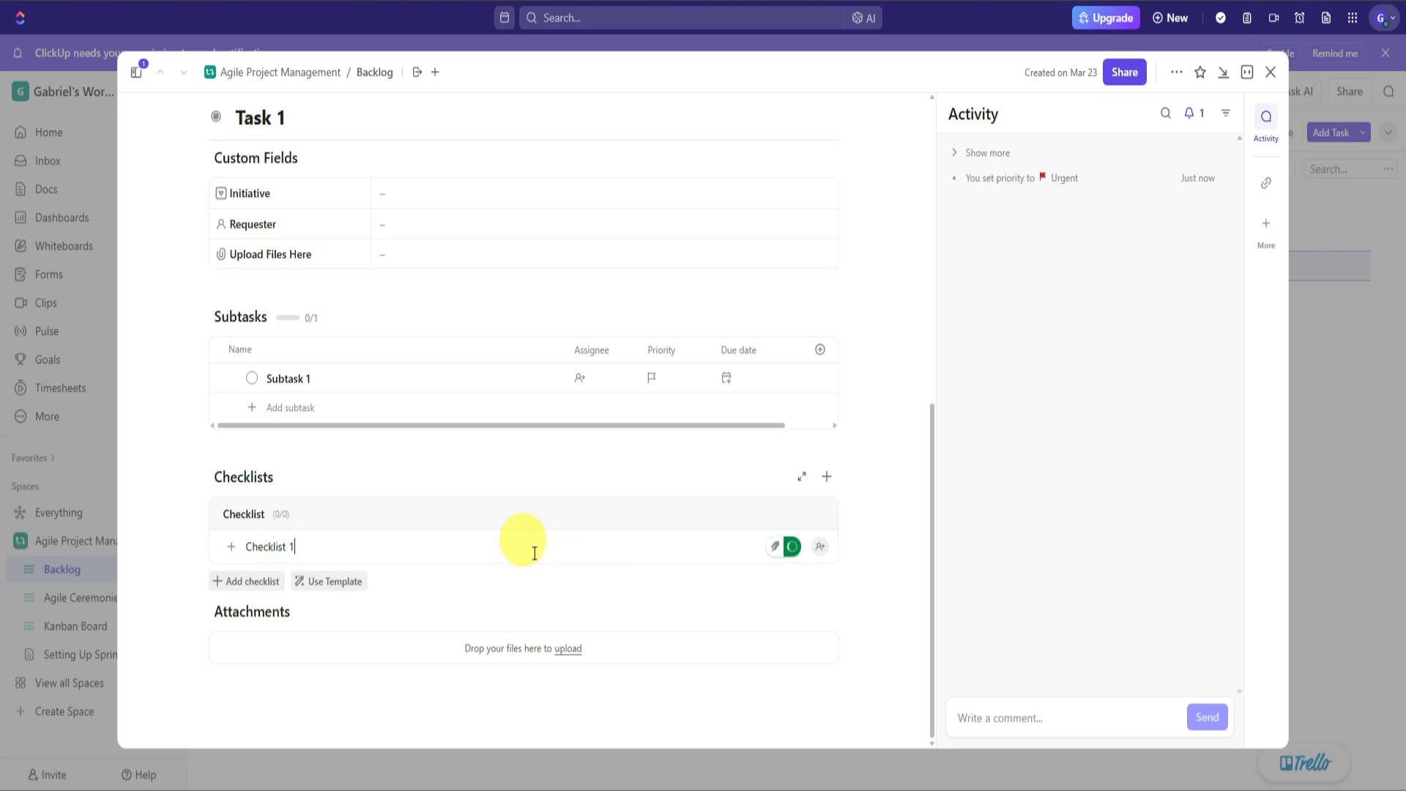
pyautogui.press('Return')
pyautogui.click(259, 584)
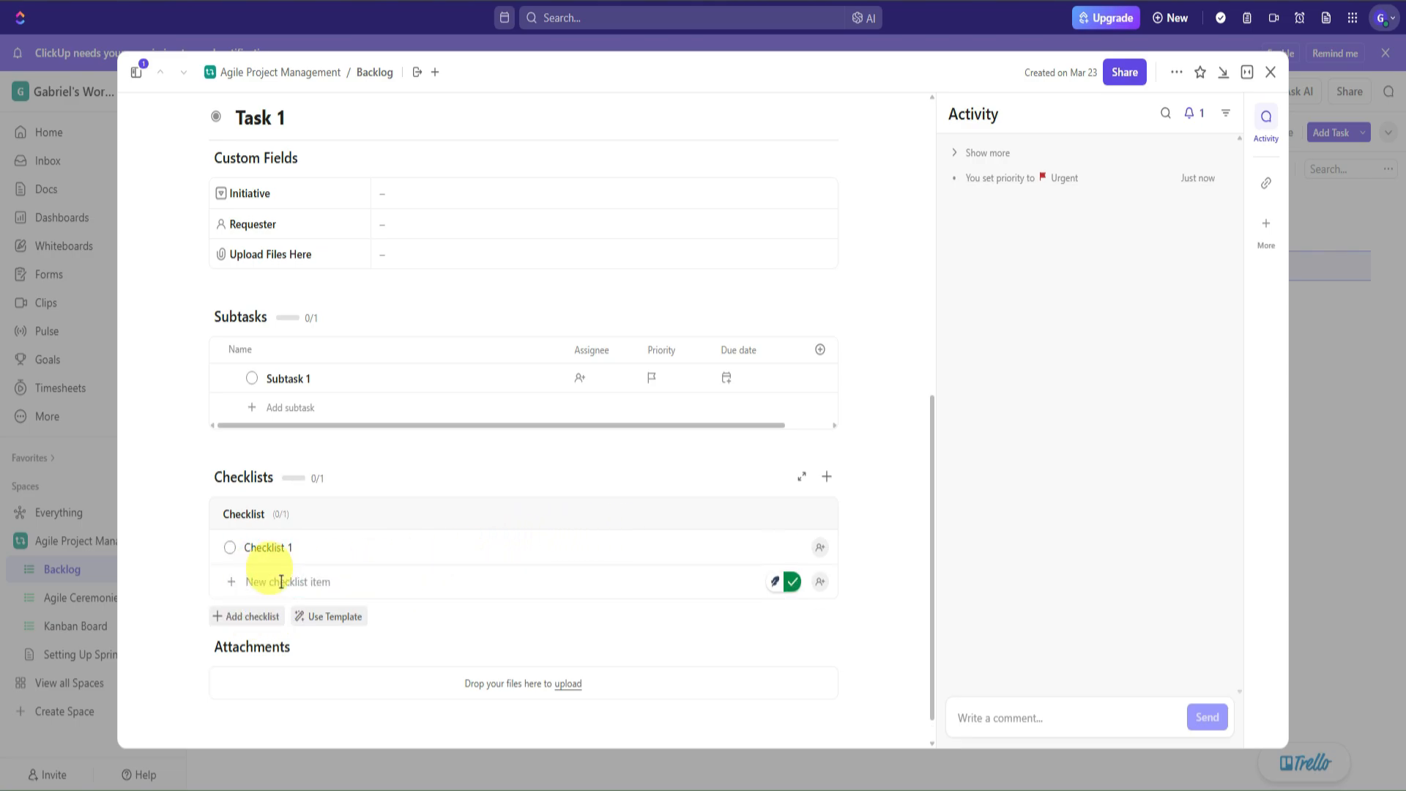
pyautogui.write('Checklist 2')
pyautogui.press('Return')
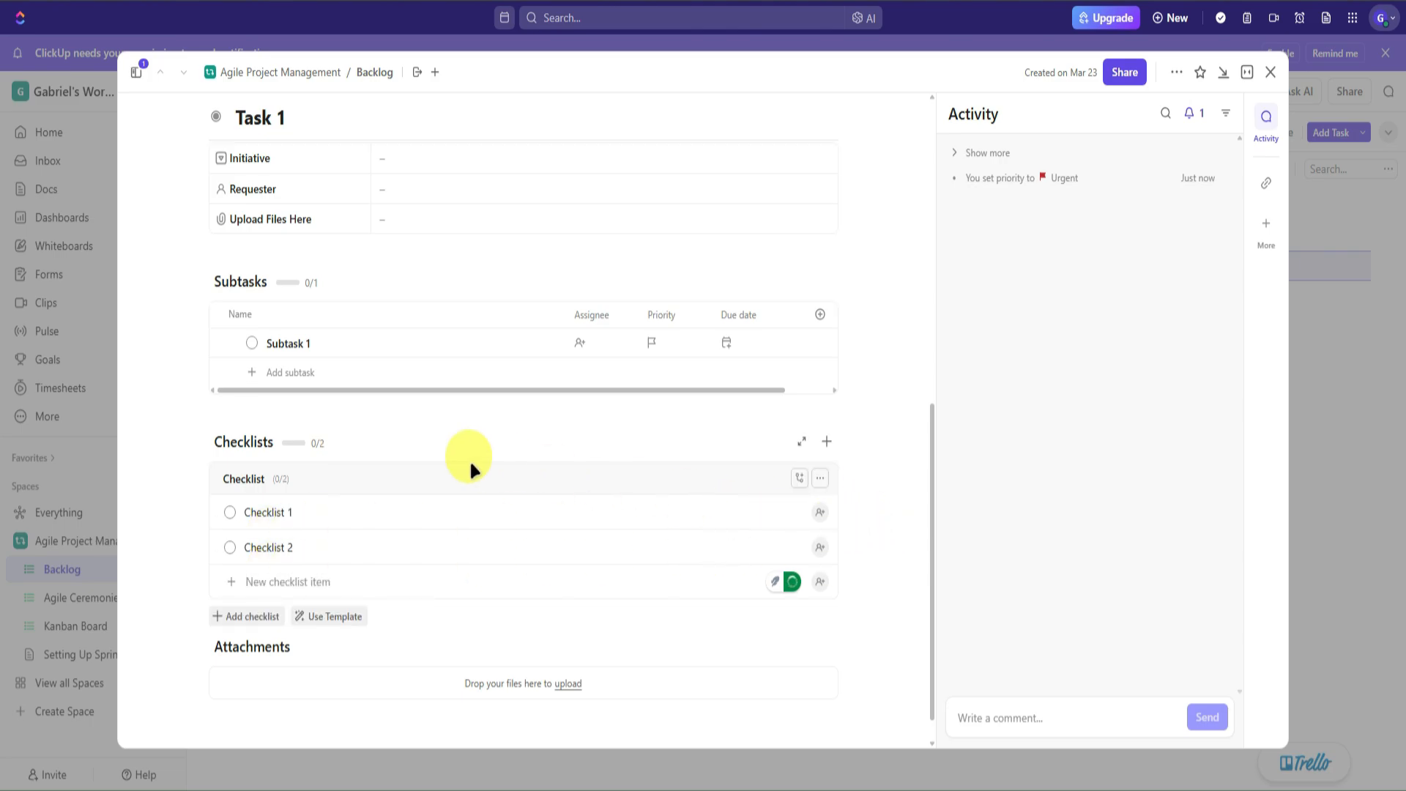
# - Tick both checklist items as completed, leaving Subtask 1's status at TO DO
pyautogui.click(230, 513)
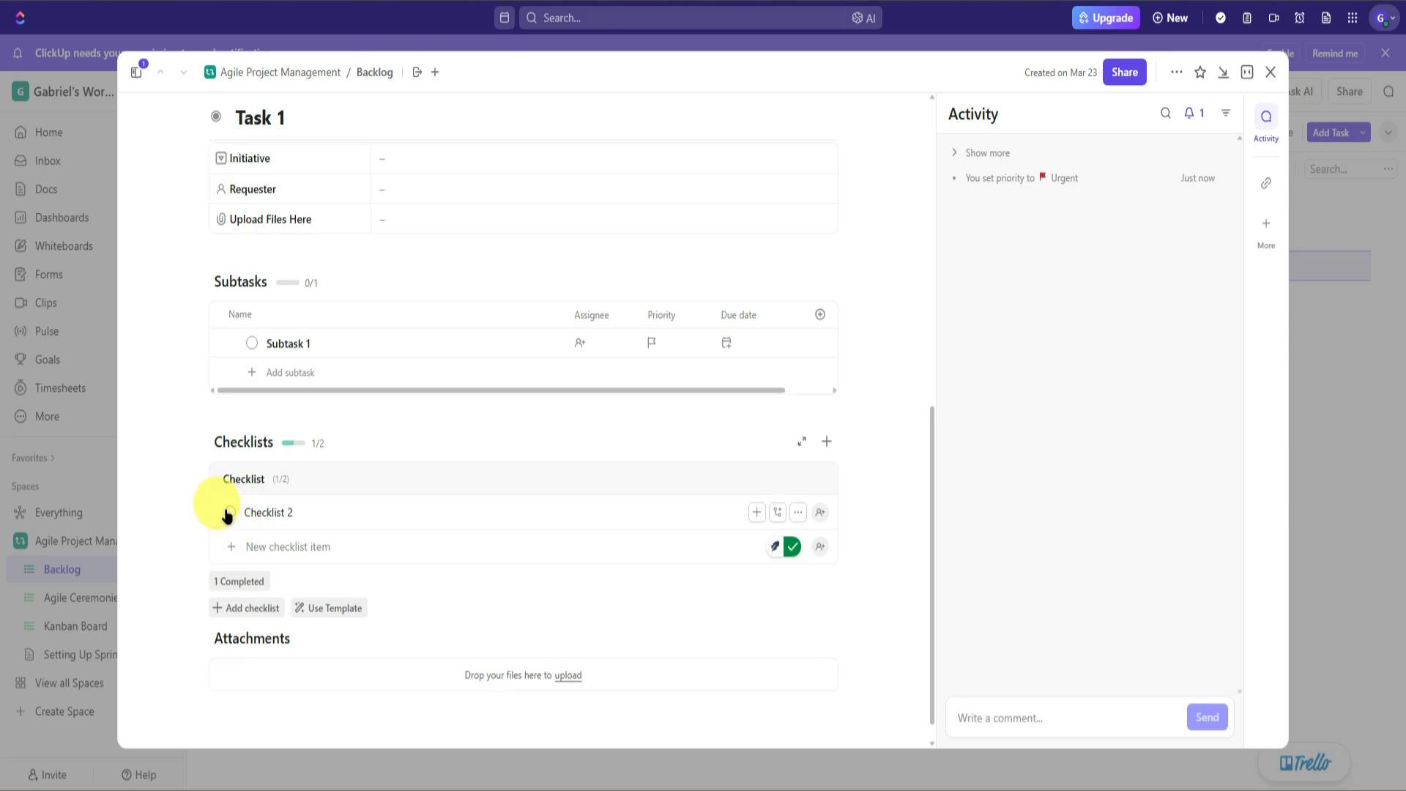
pyautogui.click(230, 512)
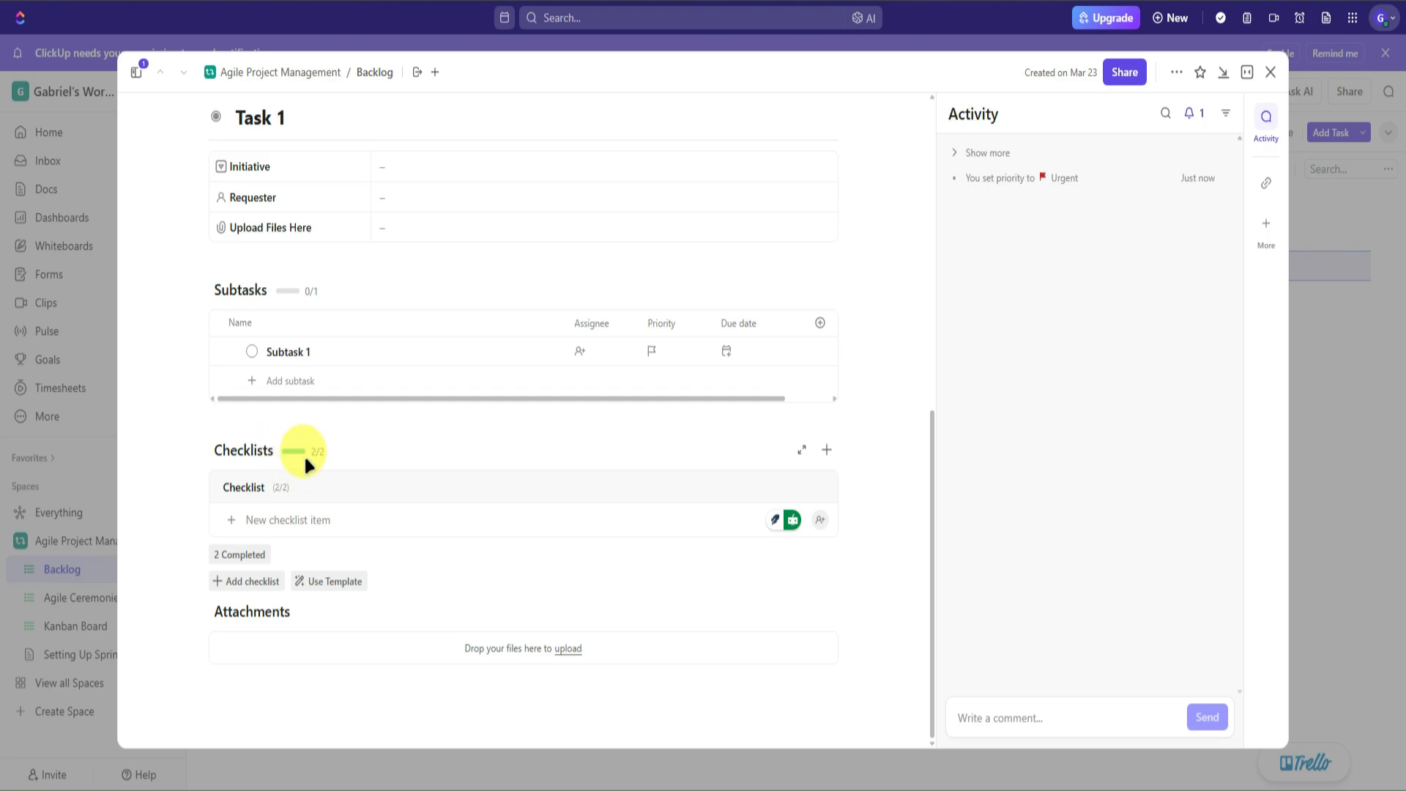
pyautogui.click(252, 356)
pyautogui.click(211, 345)
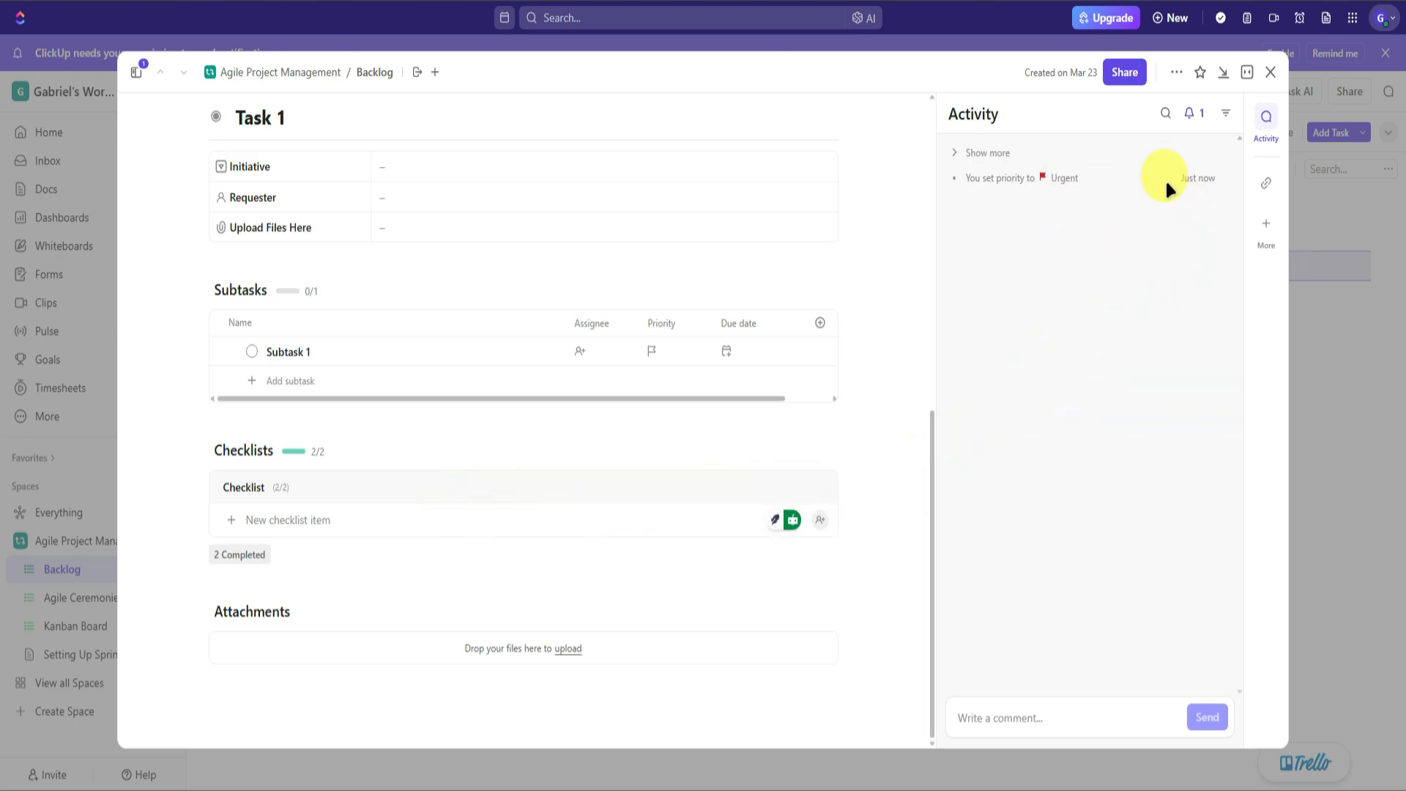
# - Check Task 1's earlier activity, watchers, search and filter, then show its link and relationship options
pyautogui.click(960, 151)
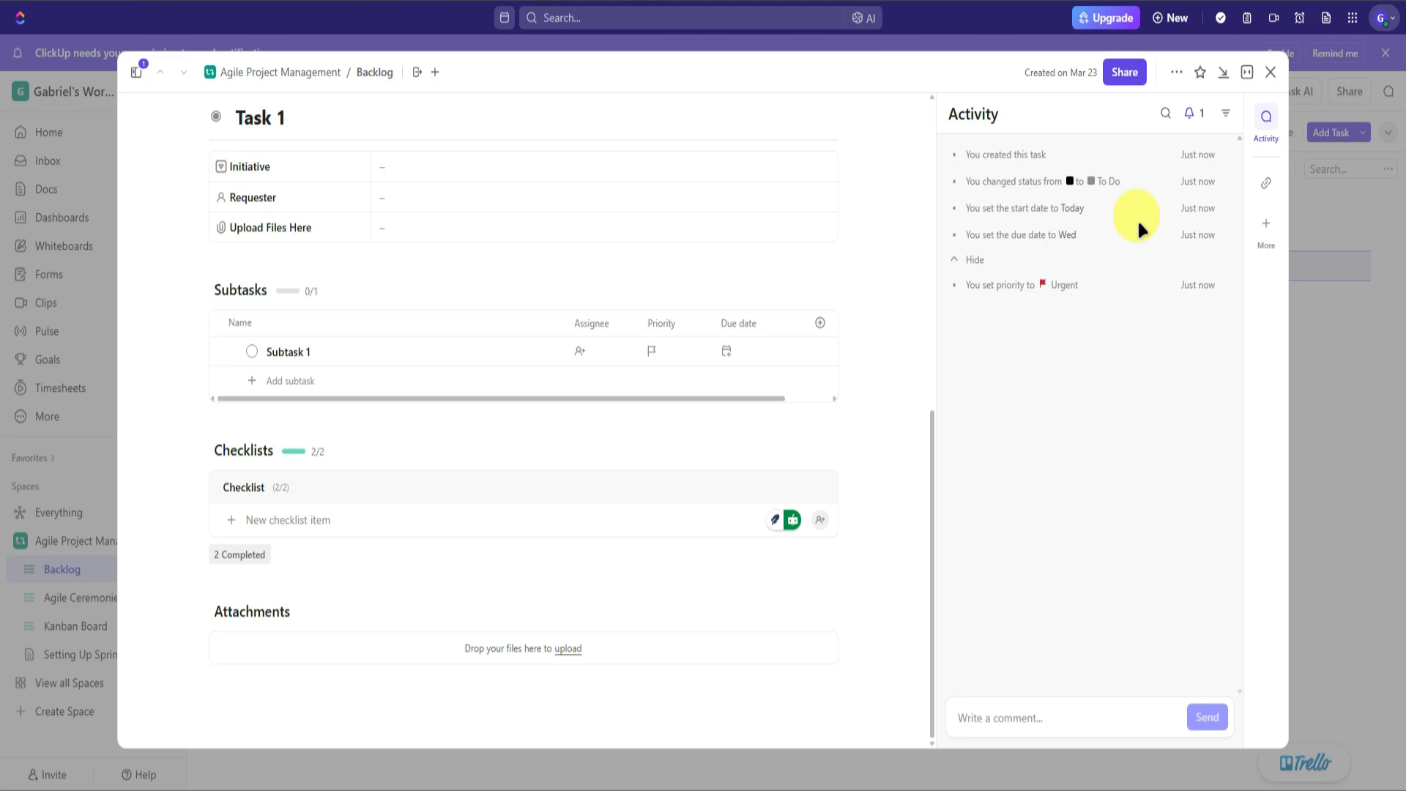
pyautogui.click(1191, 115)
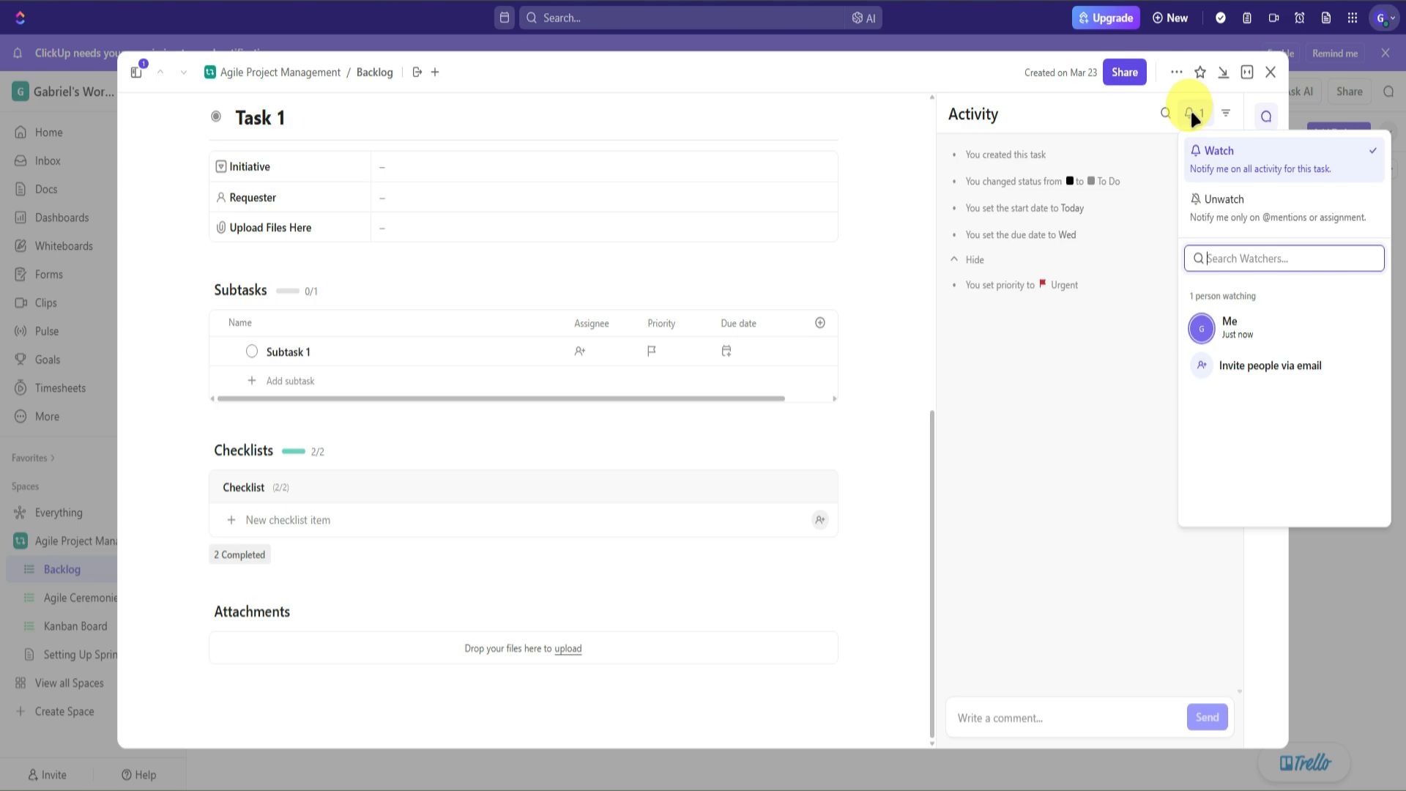
pyautogui.click(1189, 110)
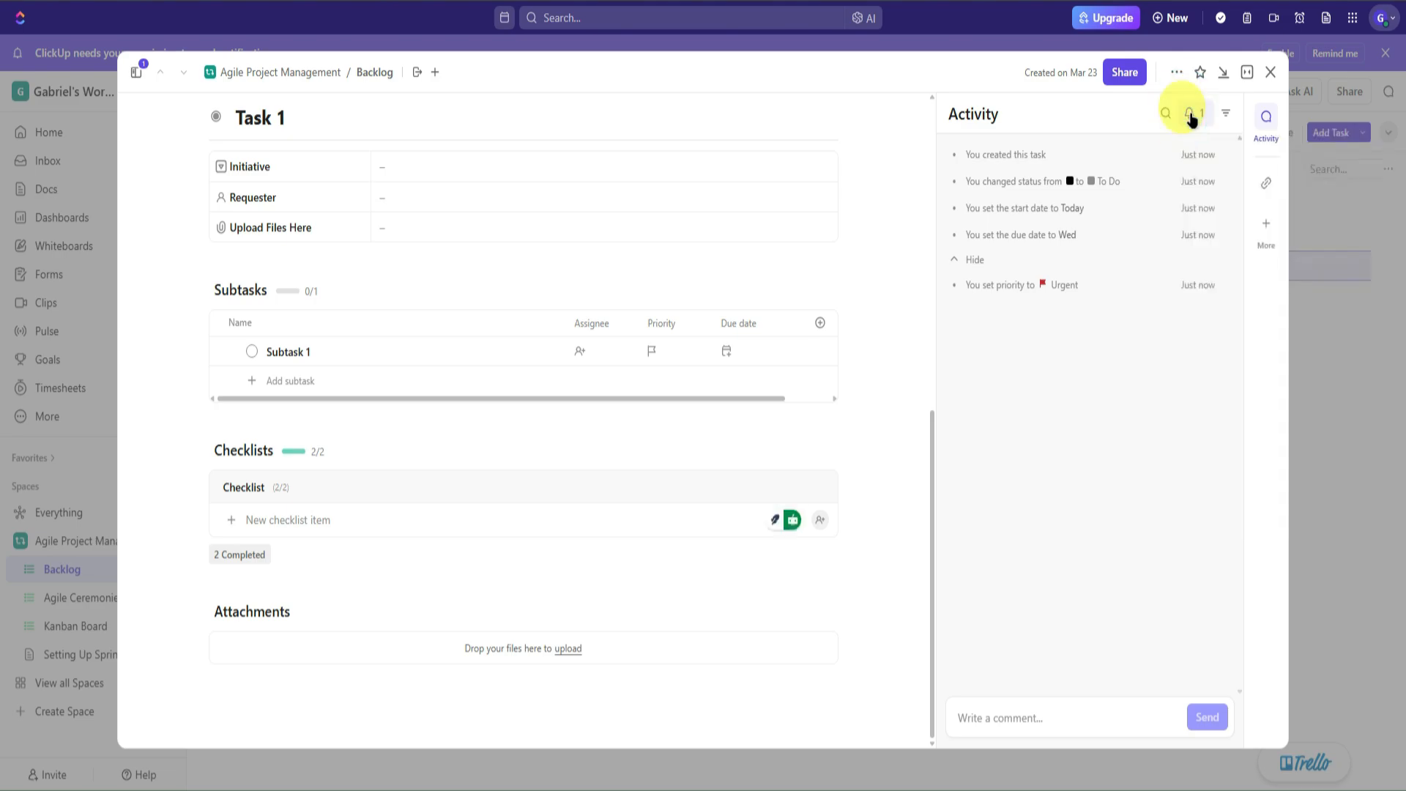
pyautogui.click(1165, 115)
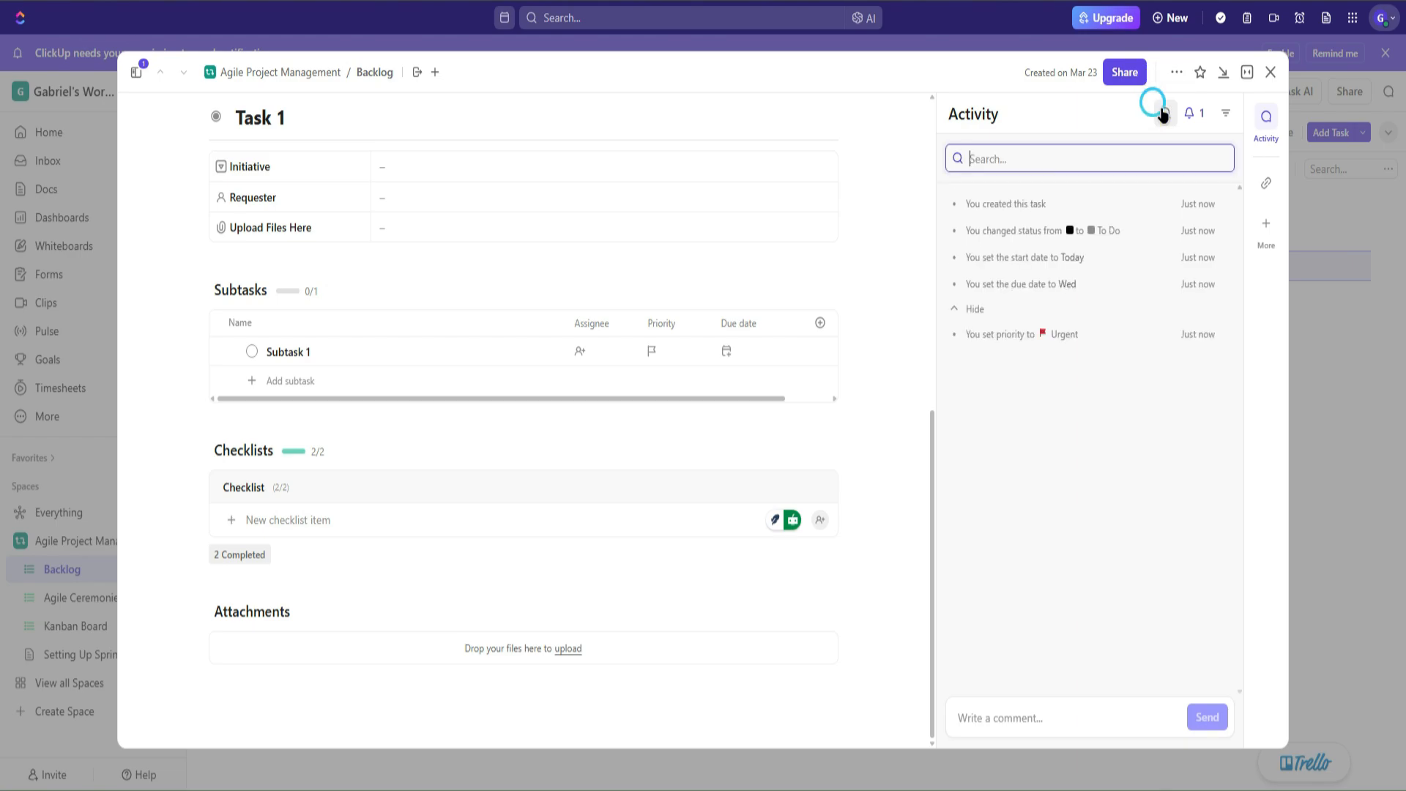
pyautogui.click(1163, 115)
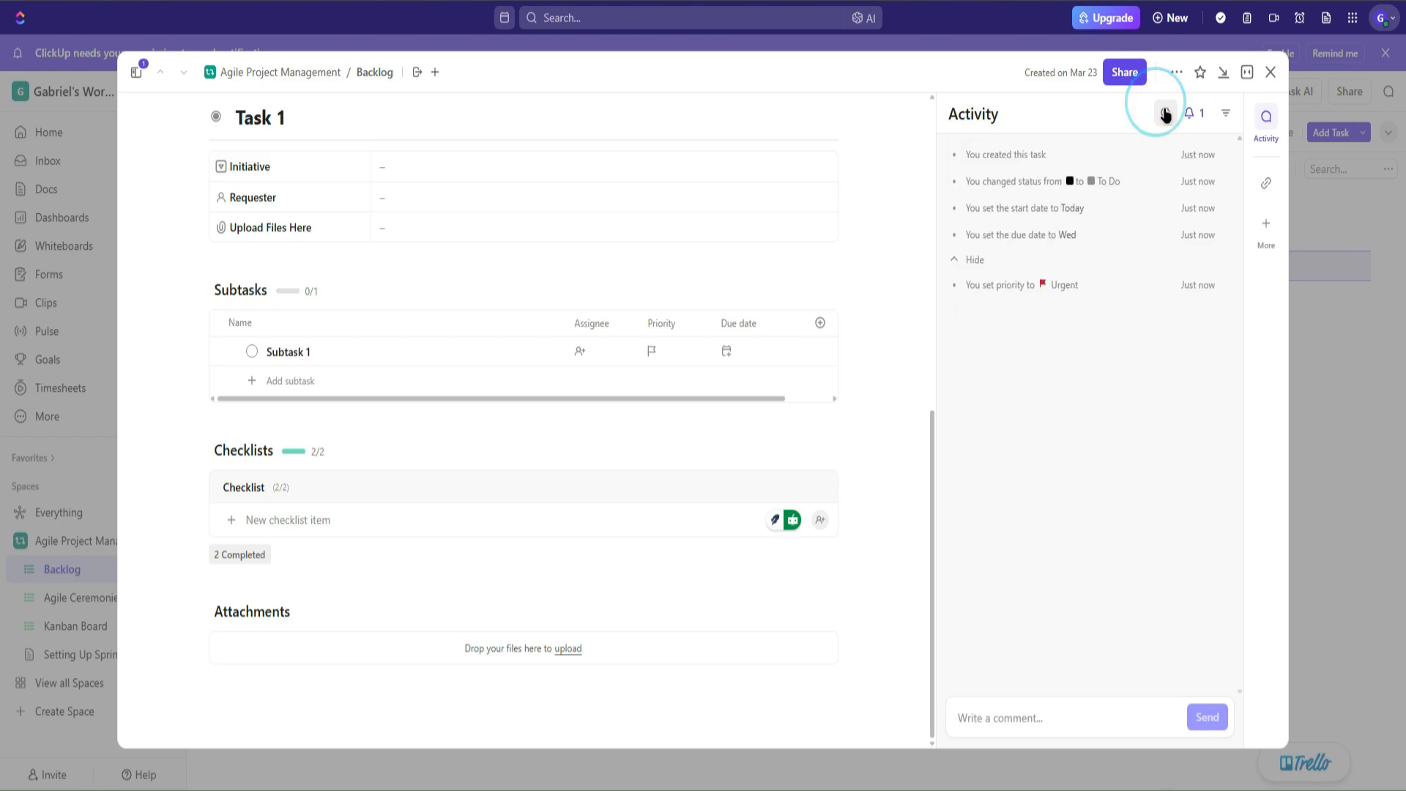
pyautogui.click(1225, 114)
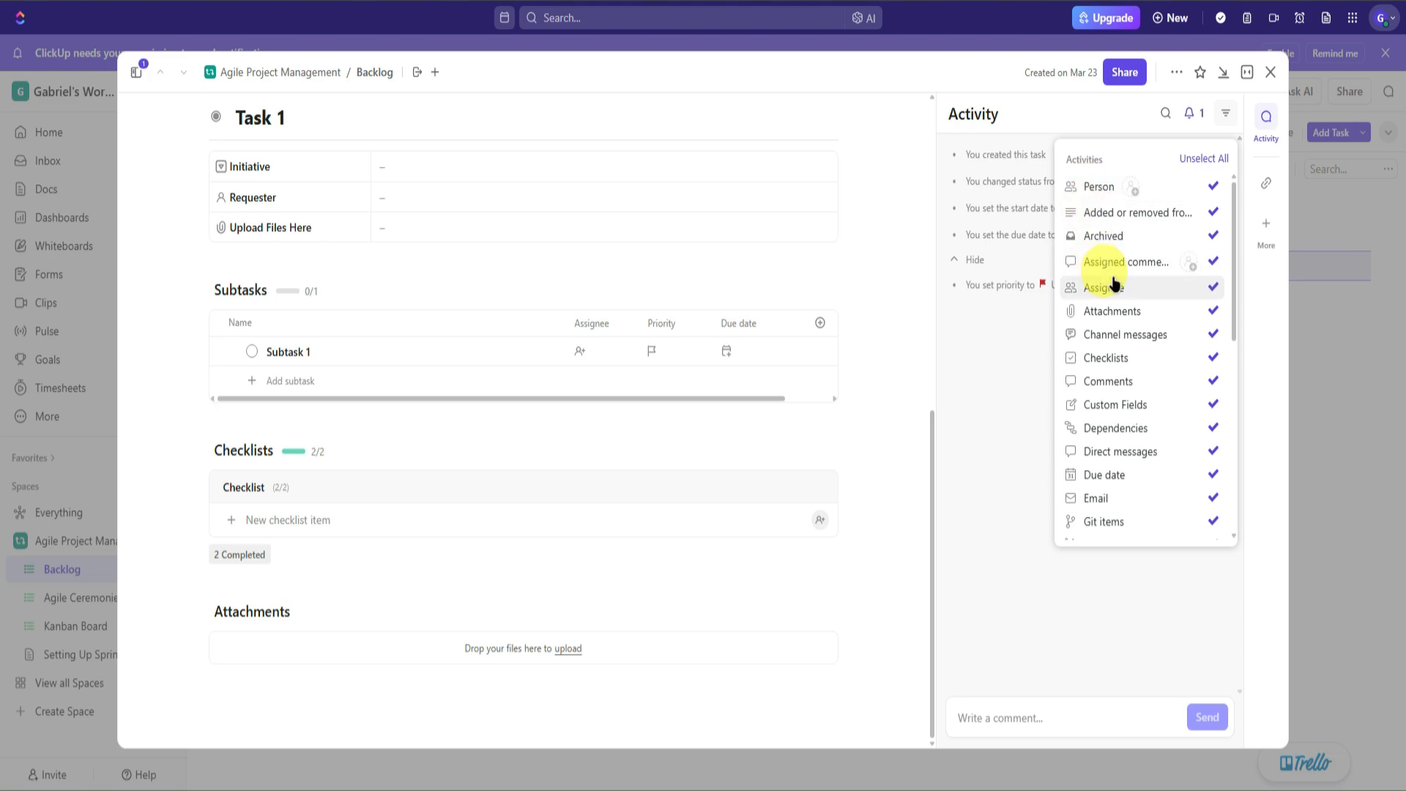
pyautogui.click(1225, 115)
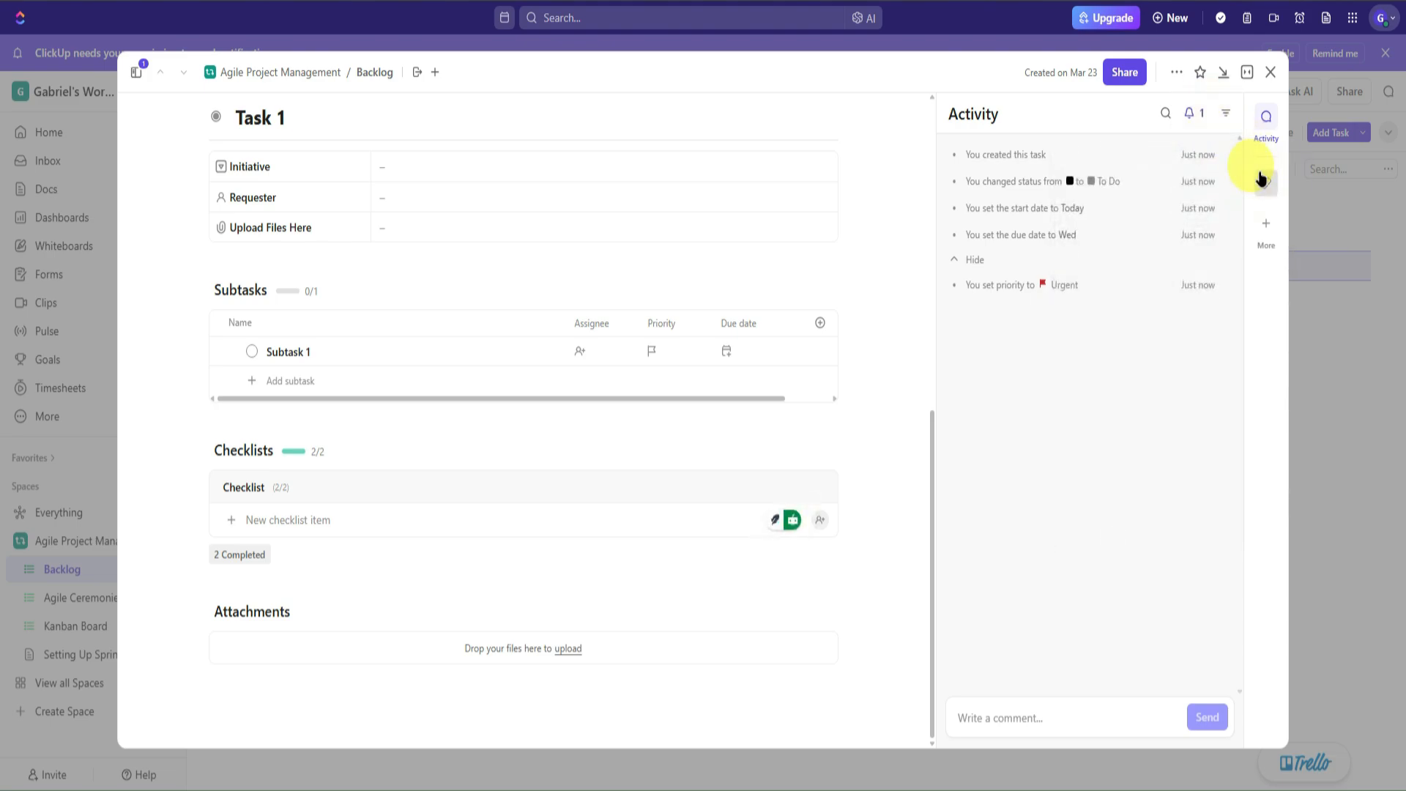
pyautogui.click(1267, 184)
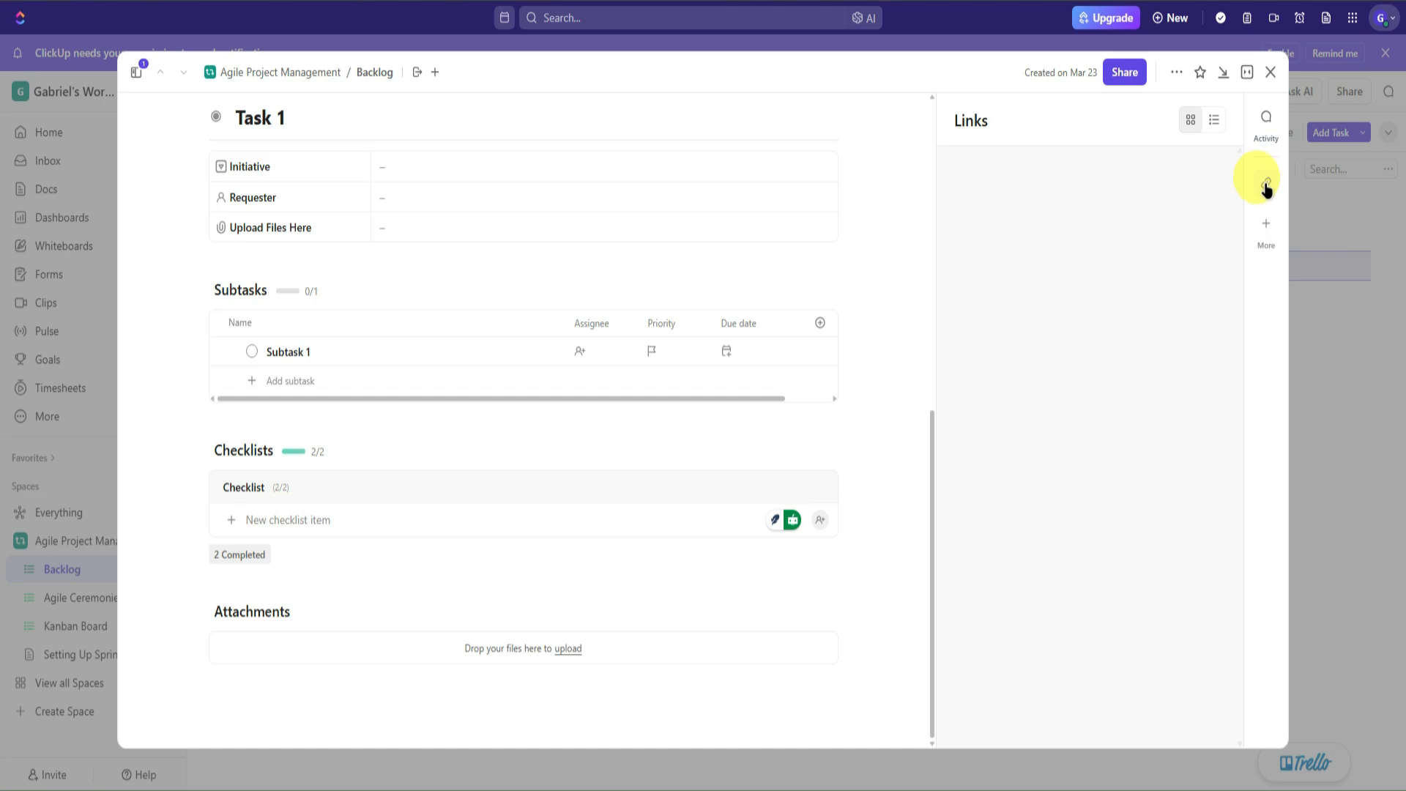
pyautogui.click(1267, 228)
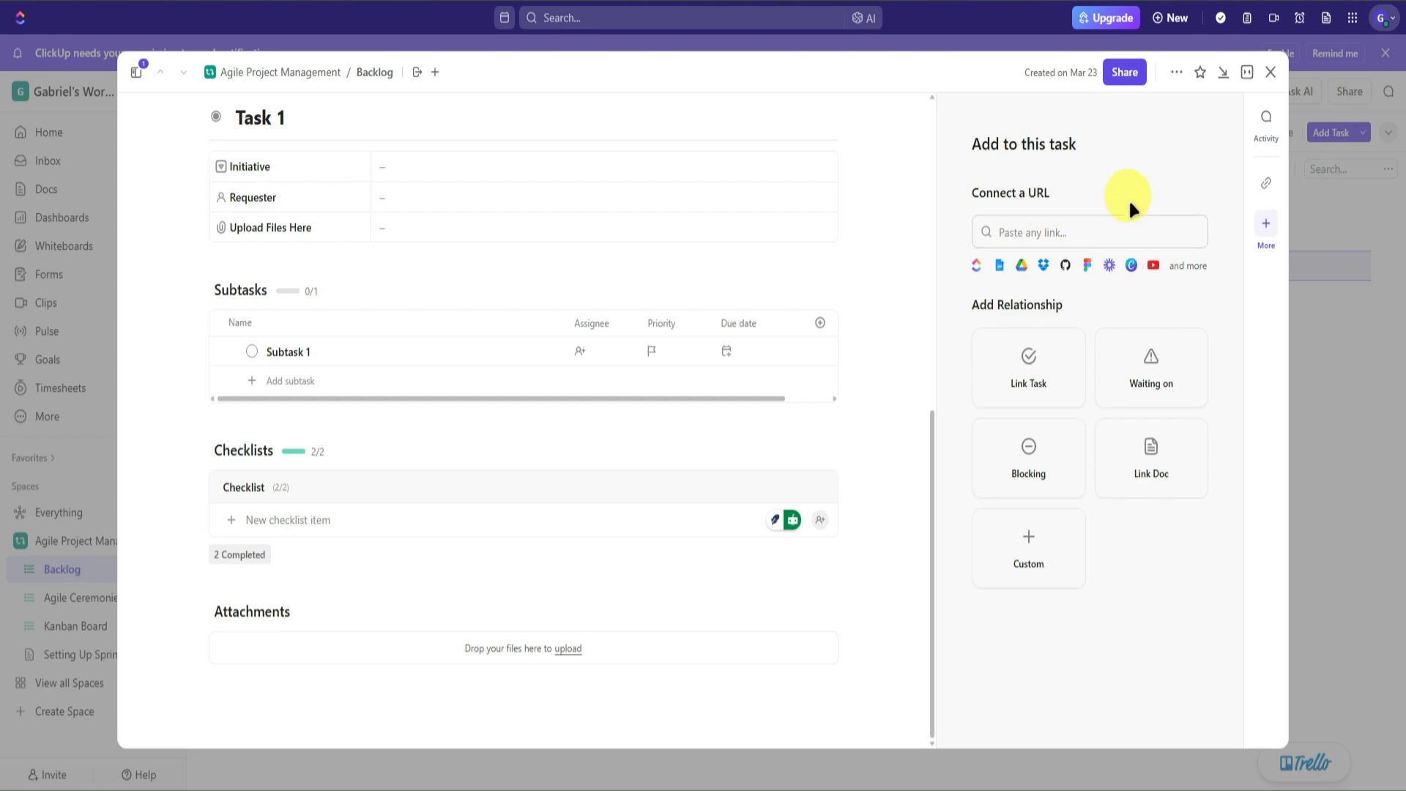
# - Post the comment 'Comment' in Task 1's Activity feed and glance at its options menu
pyautogui.click(1277, 132)
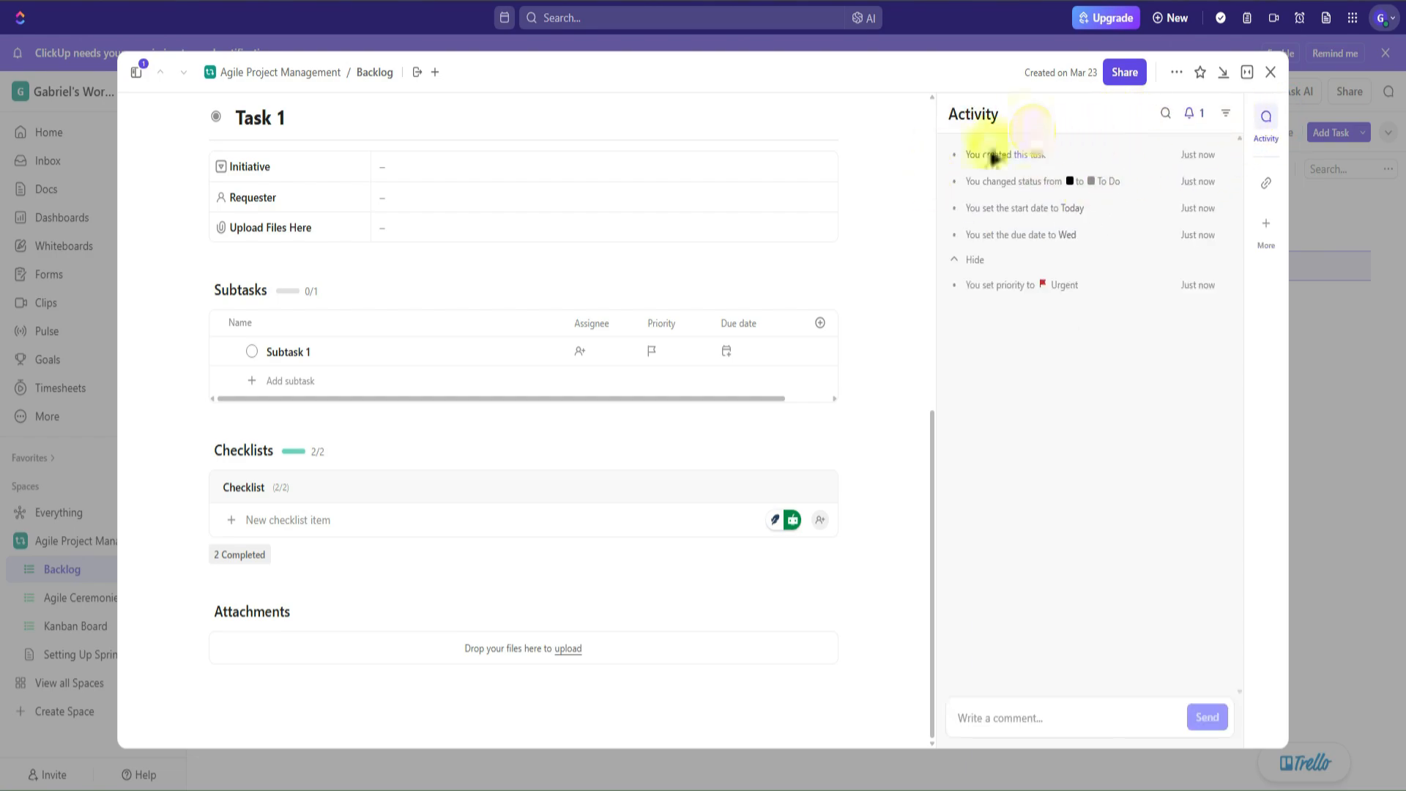
pyautogui.click(993, 701)
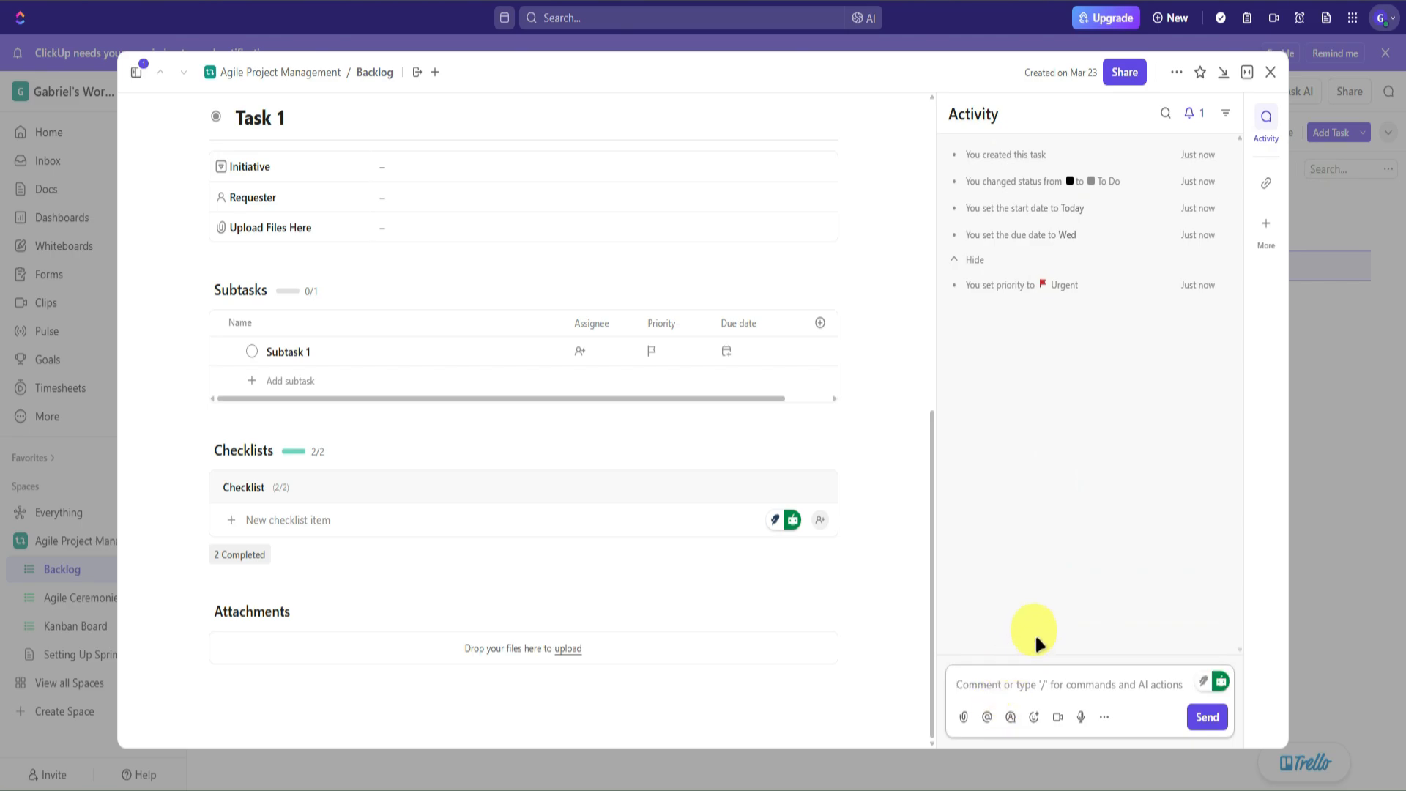
pyautogui.write('Comment')
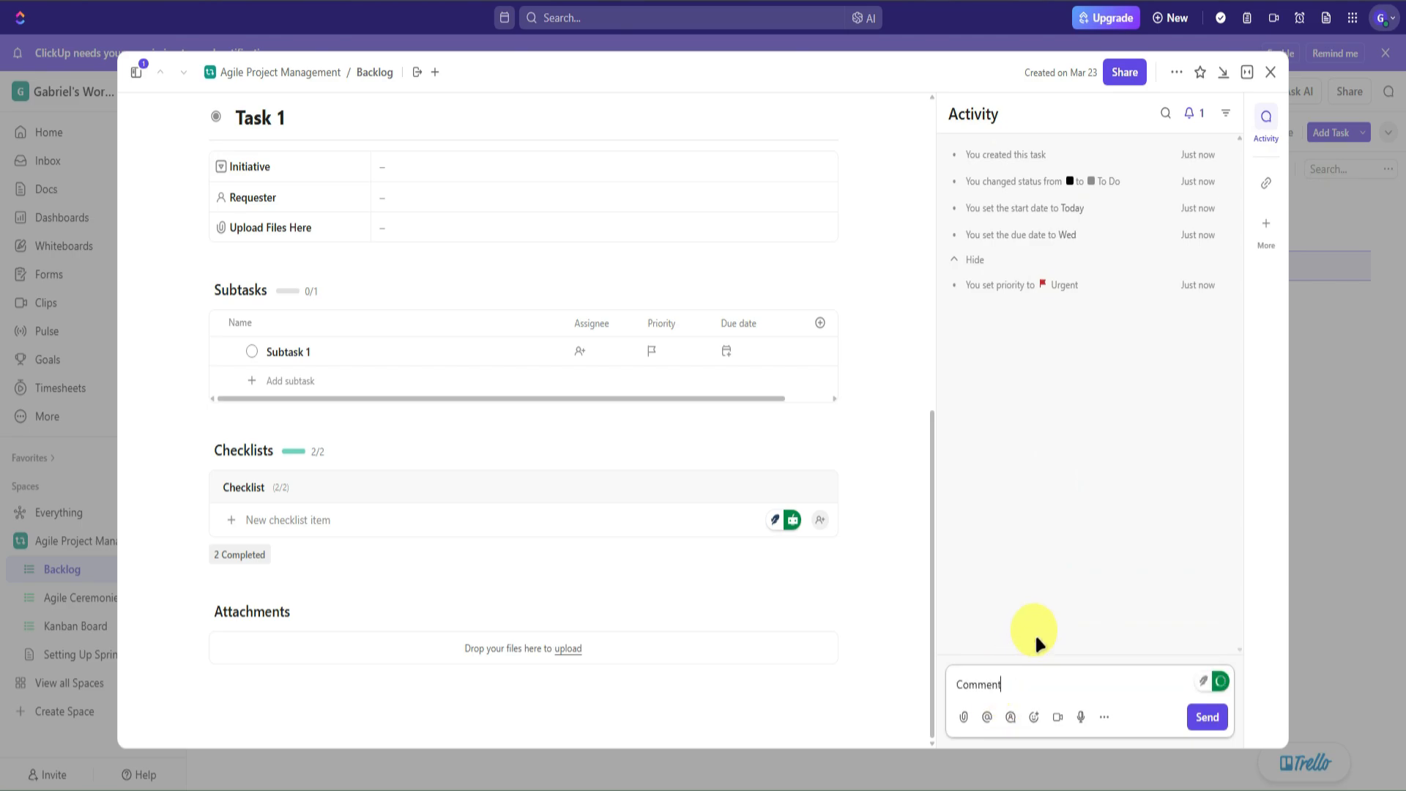
pyautogui.press('Return')
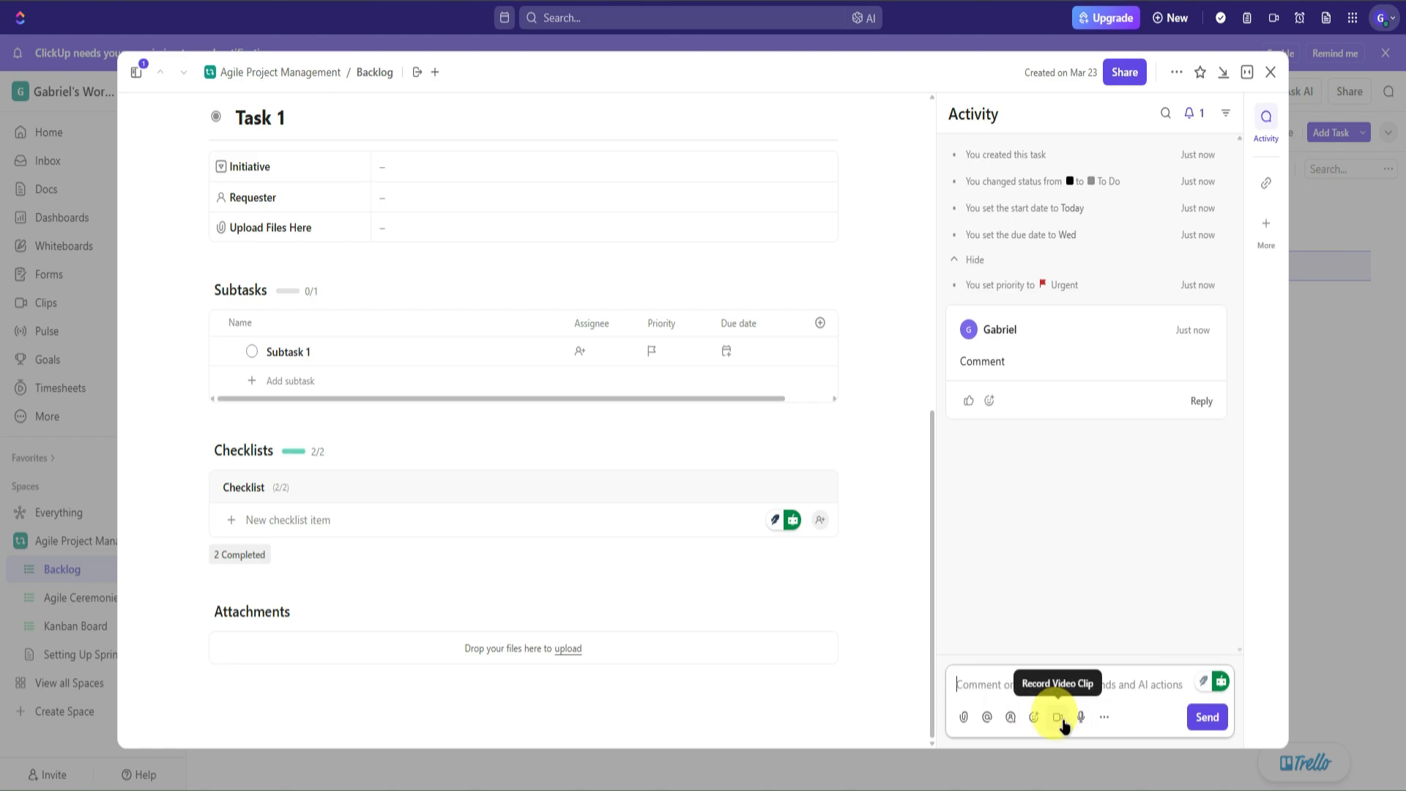
pyautogui.click(1102, 719)
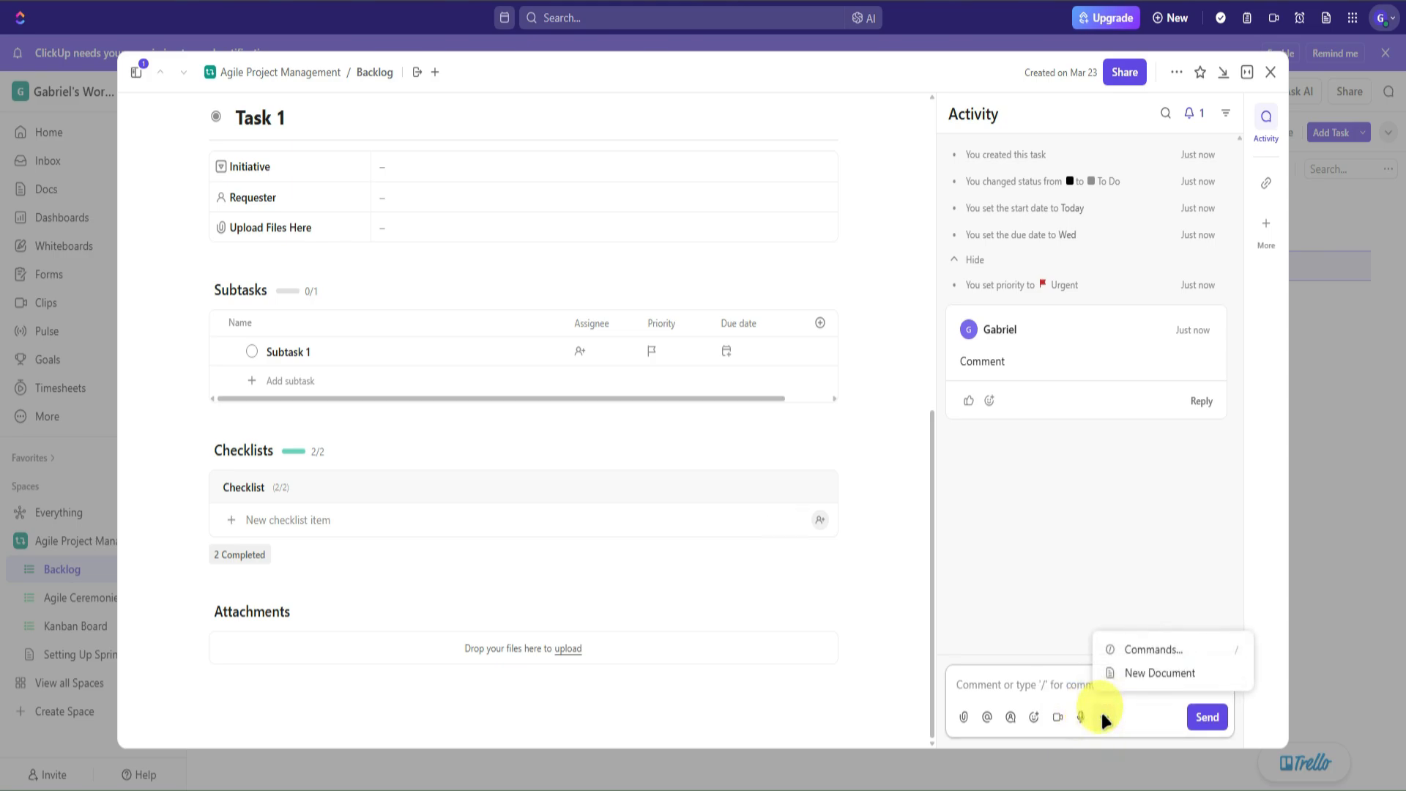
pyautogui.click(1046, 562)
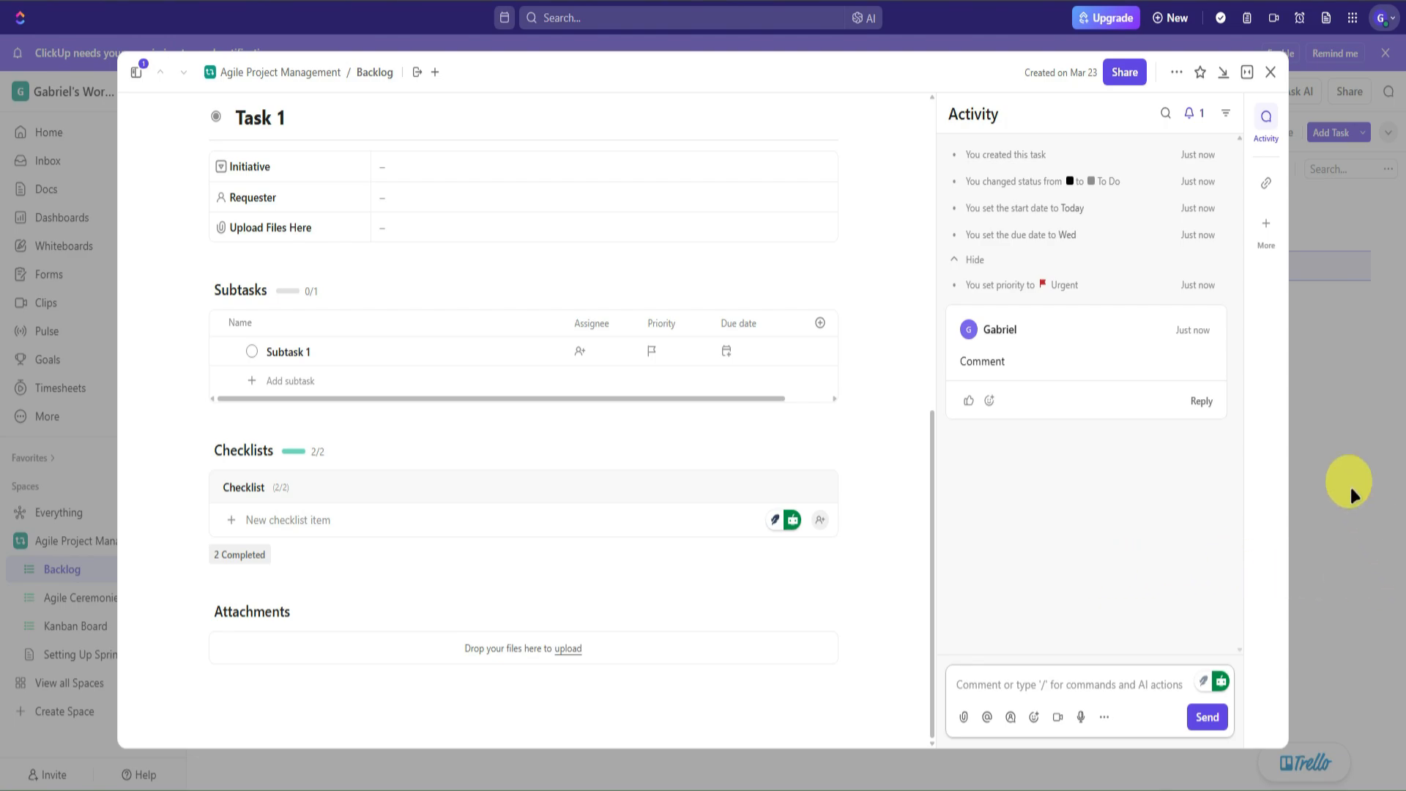
# - Star Task 1 as a favourite, after checking its more-actions menu and share settings
pyautogui.click(1177, 72)
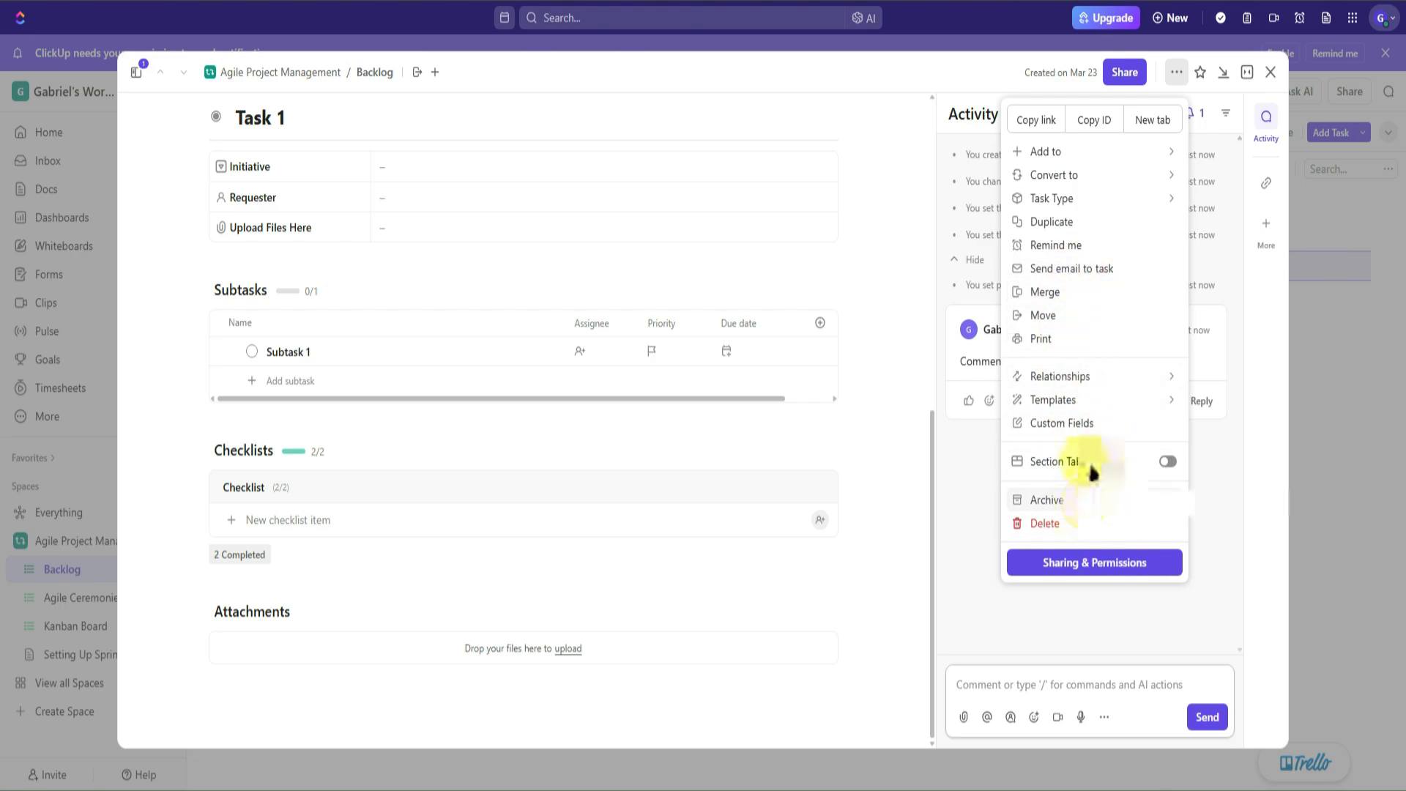
pyautogui.click(1242, 473)
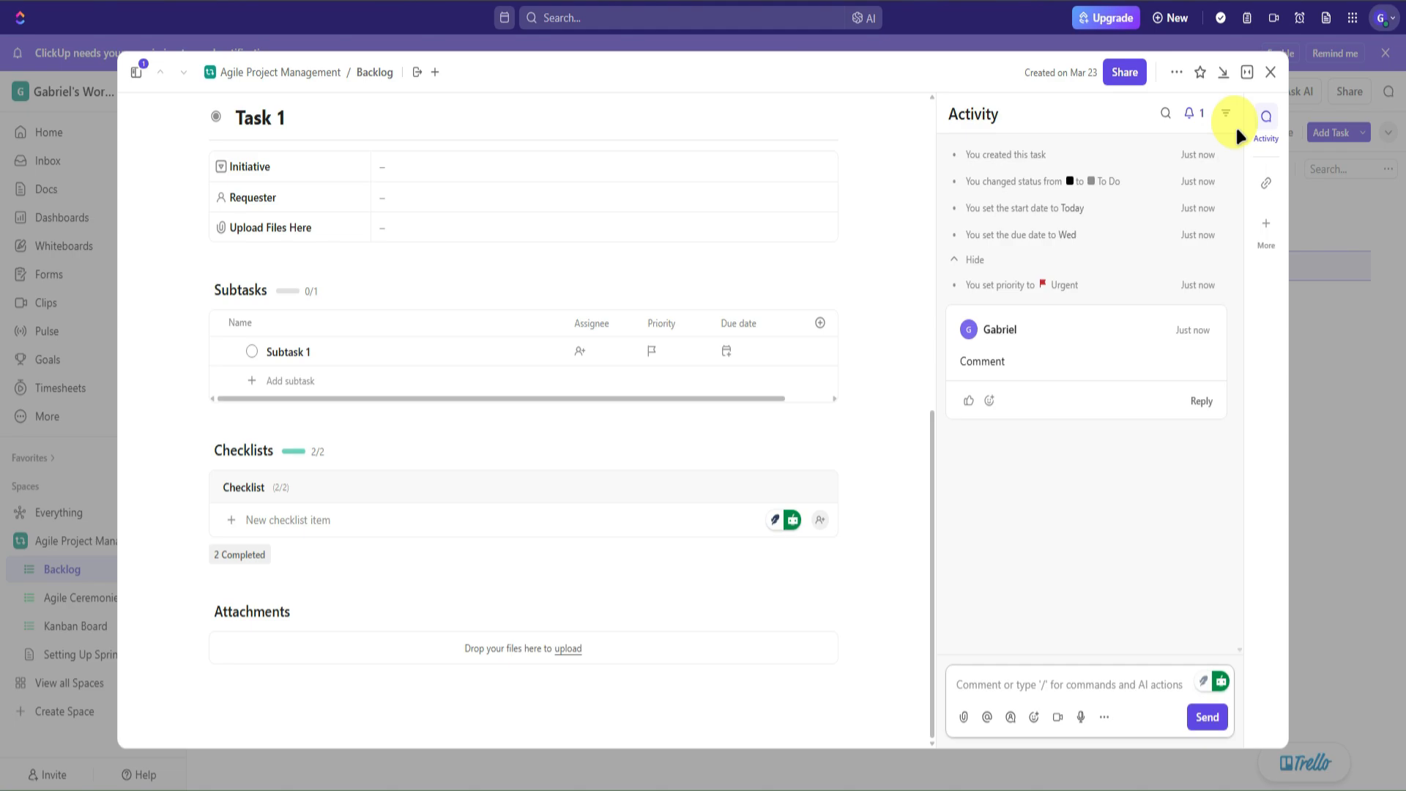
pyautogui.click(1200, 72)
pyautogui.click(1126, 73)
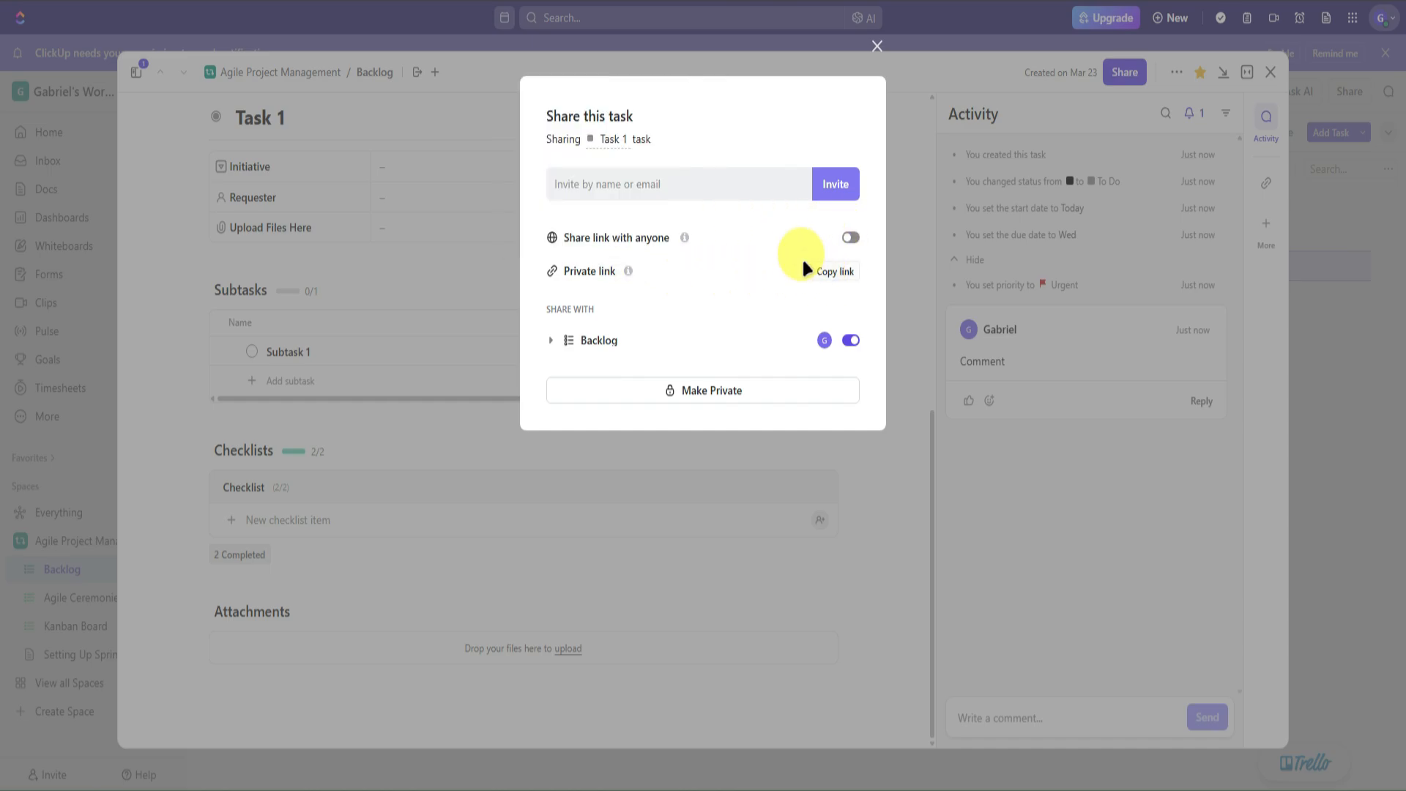
pyautogui.click(942, 90)
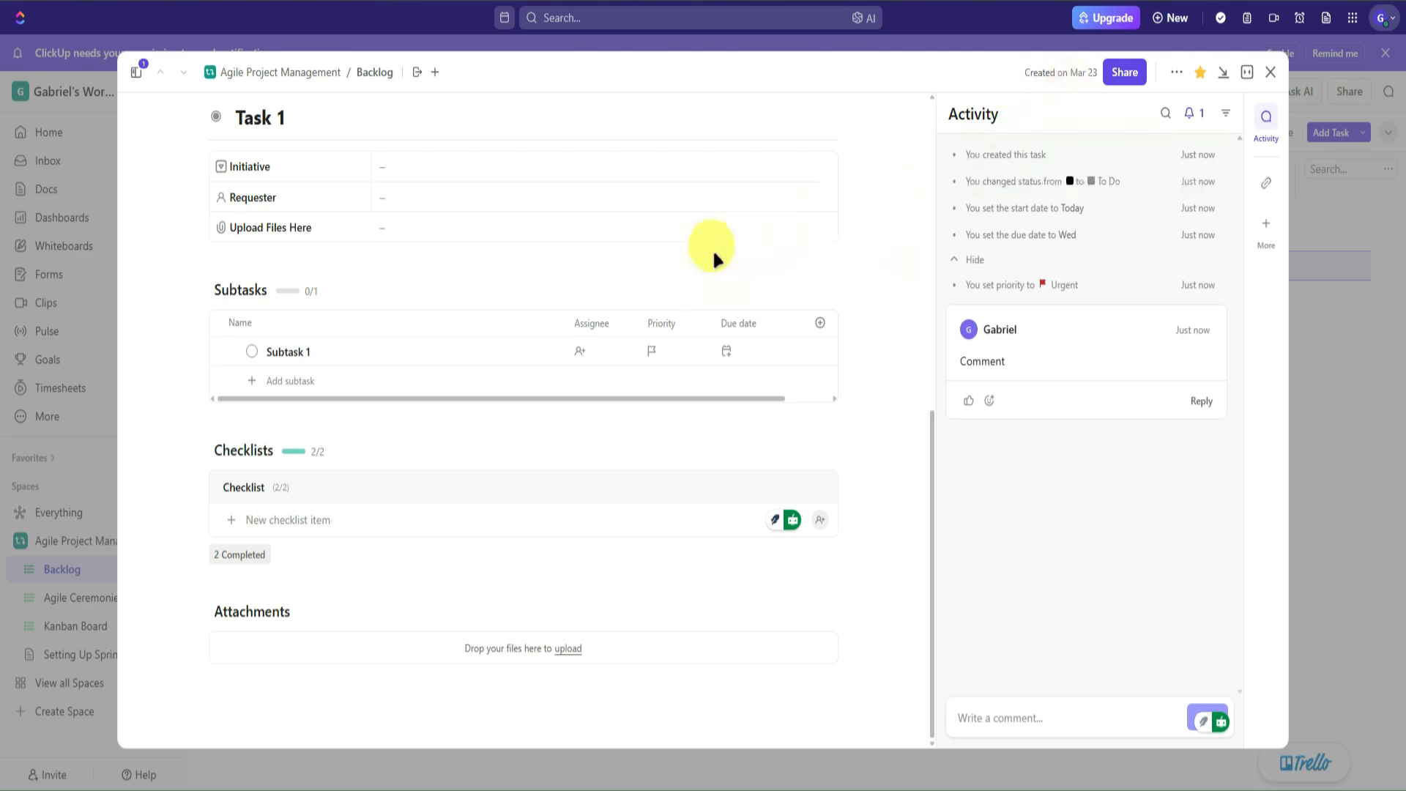
# - Close Task 1 and switch the Backlog to the Board view
pyautogui.click(1271, 72)
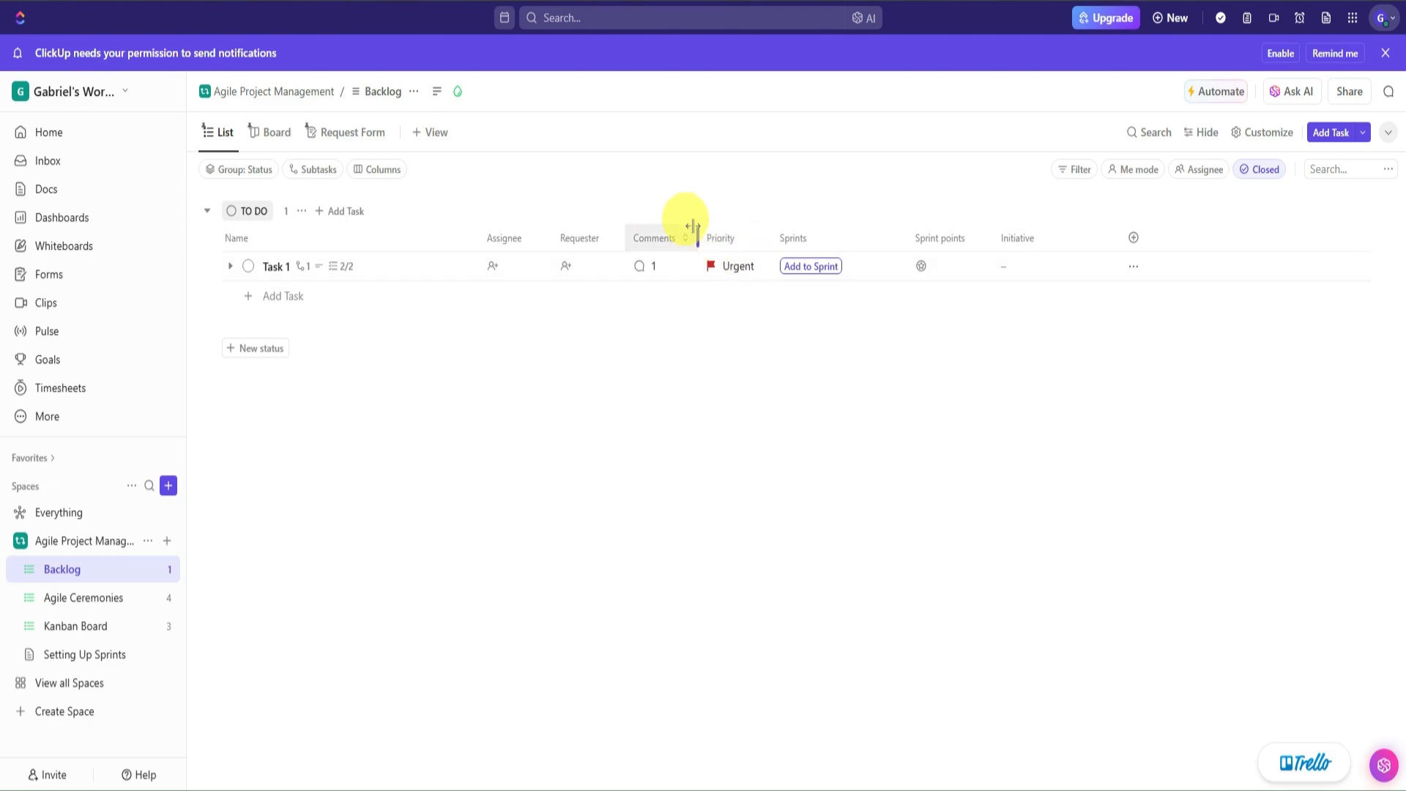
pyautogui.click(282, 134)
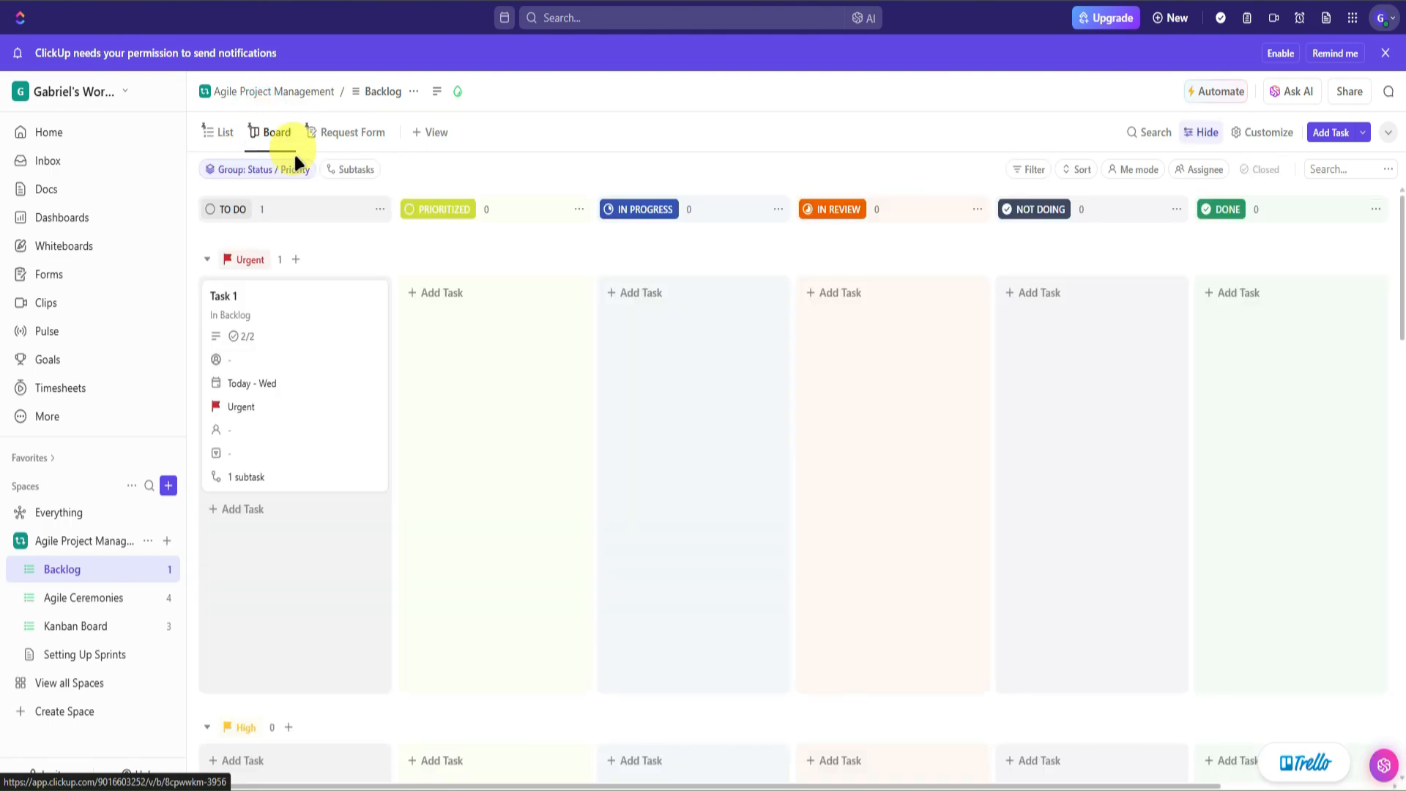
pyautogui.moveTo(350, 347); pyautogui.dragTo(308, 355)
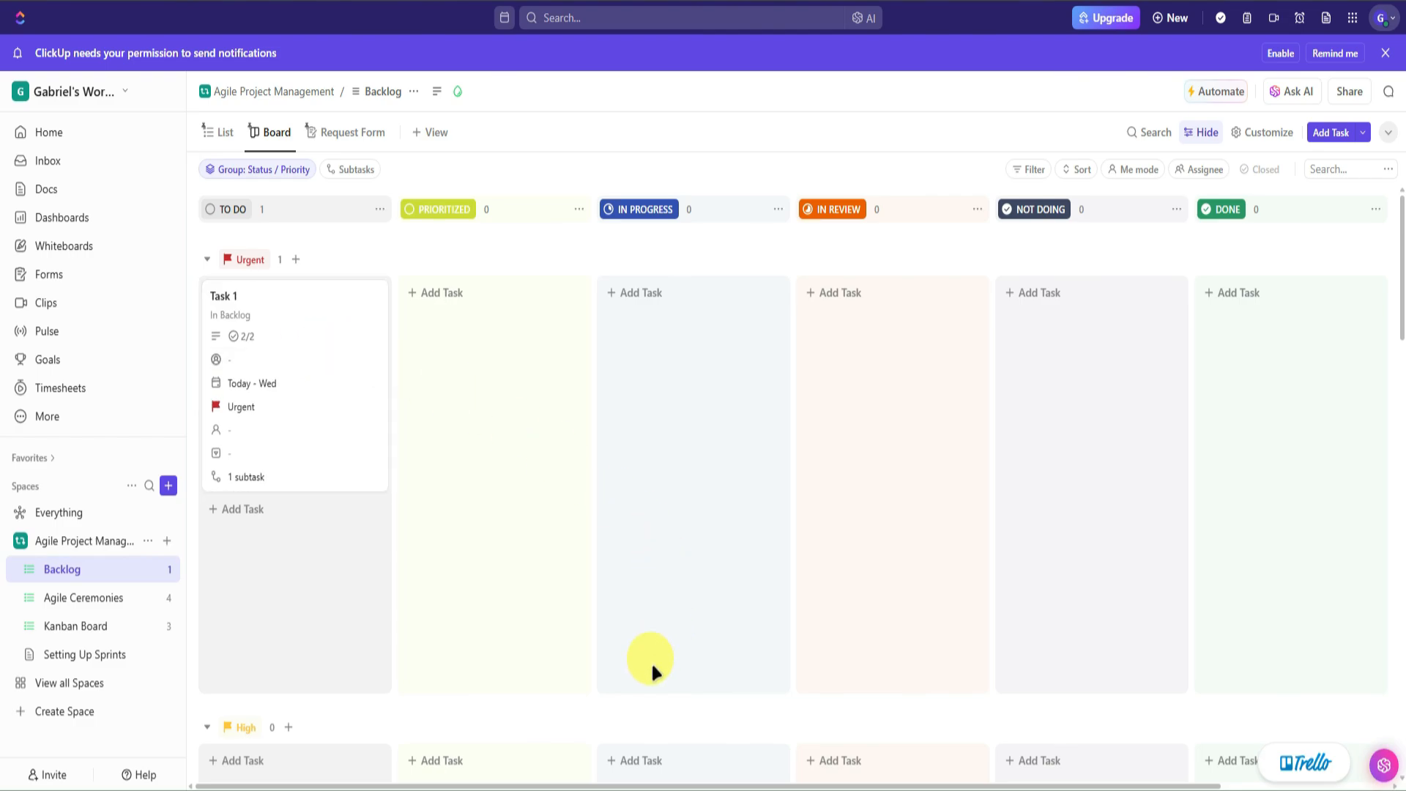
pyautogui.moveTo(516, 782); pyautogui.dragTo(539, 495)
pyautogui.click(539, 497)
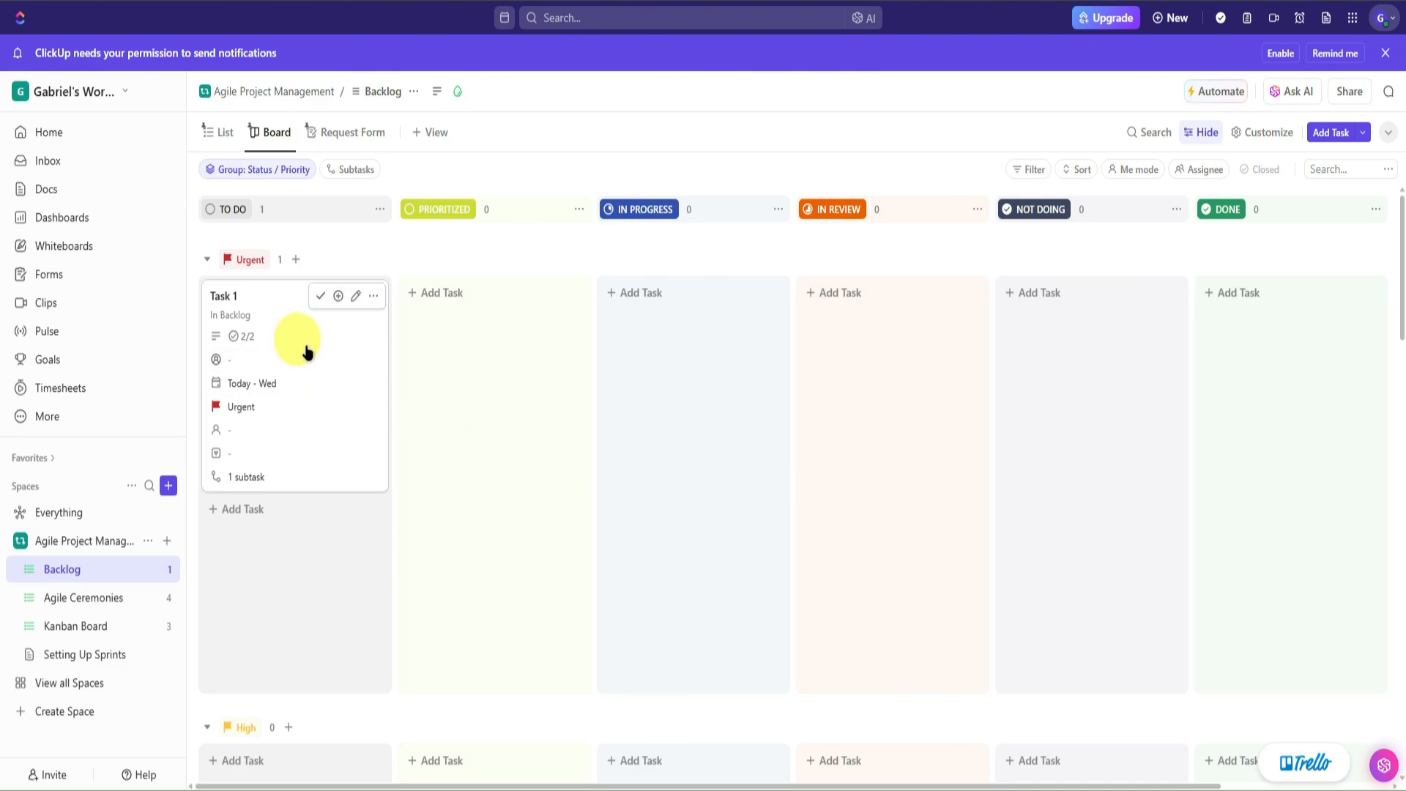
# - Drag Task 1 through IN PROGRESS and IN REVIEW into DONE, dismissing the subtask warning
pyautogui.moveTo(340, 363); pyautogui.dragTo(399, 375)
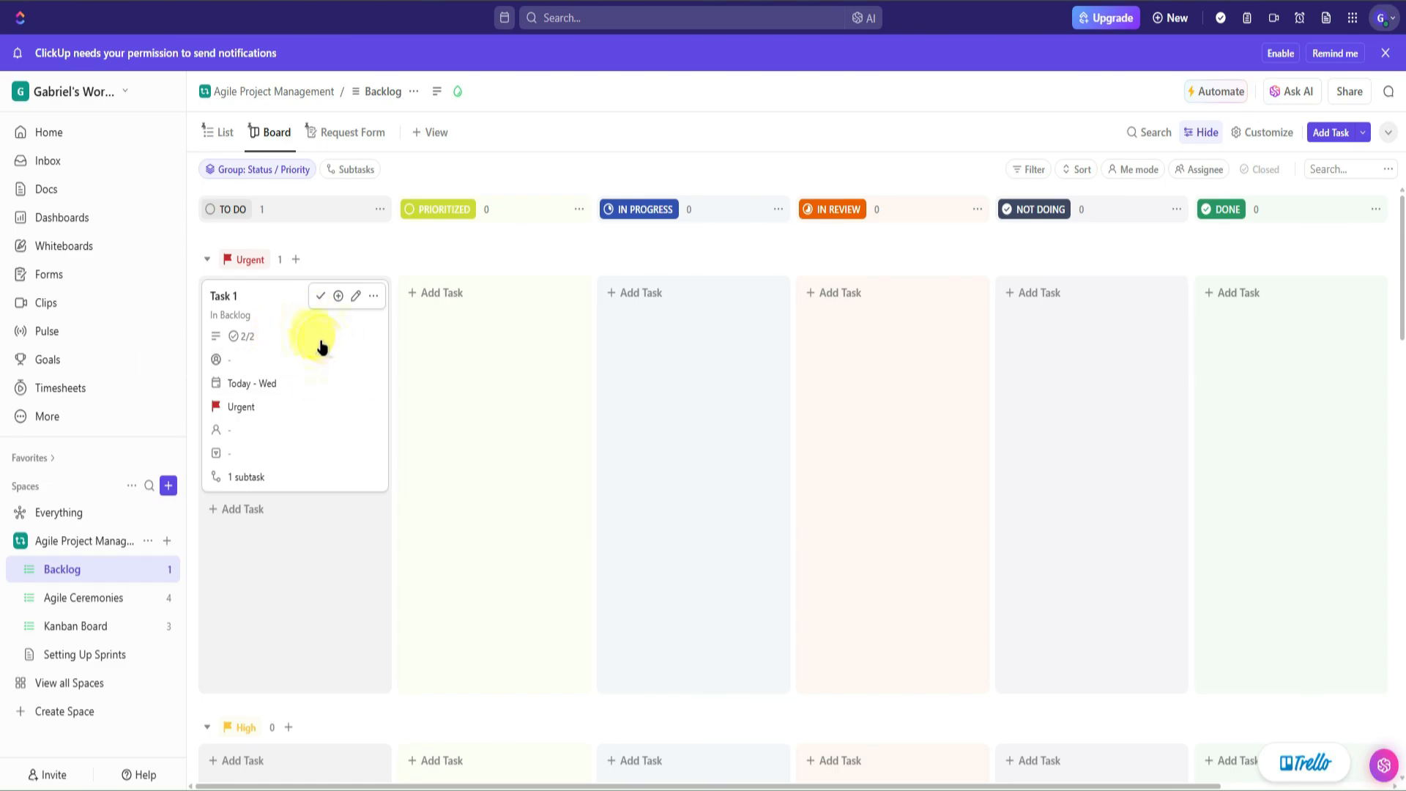
pyautogui.moveTo(320, 342); pyautogui.dragTo(695, 317)
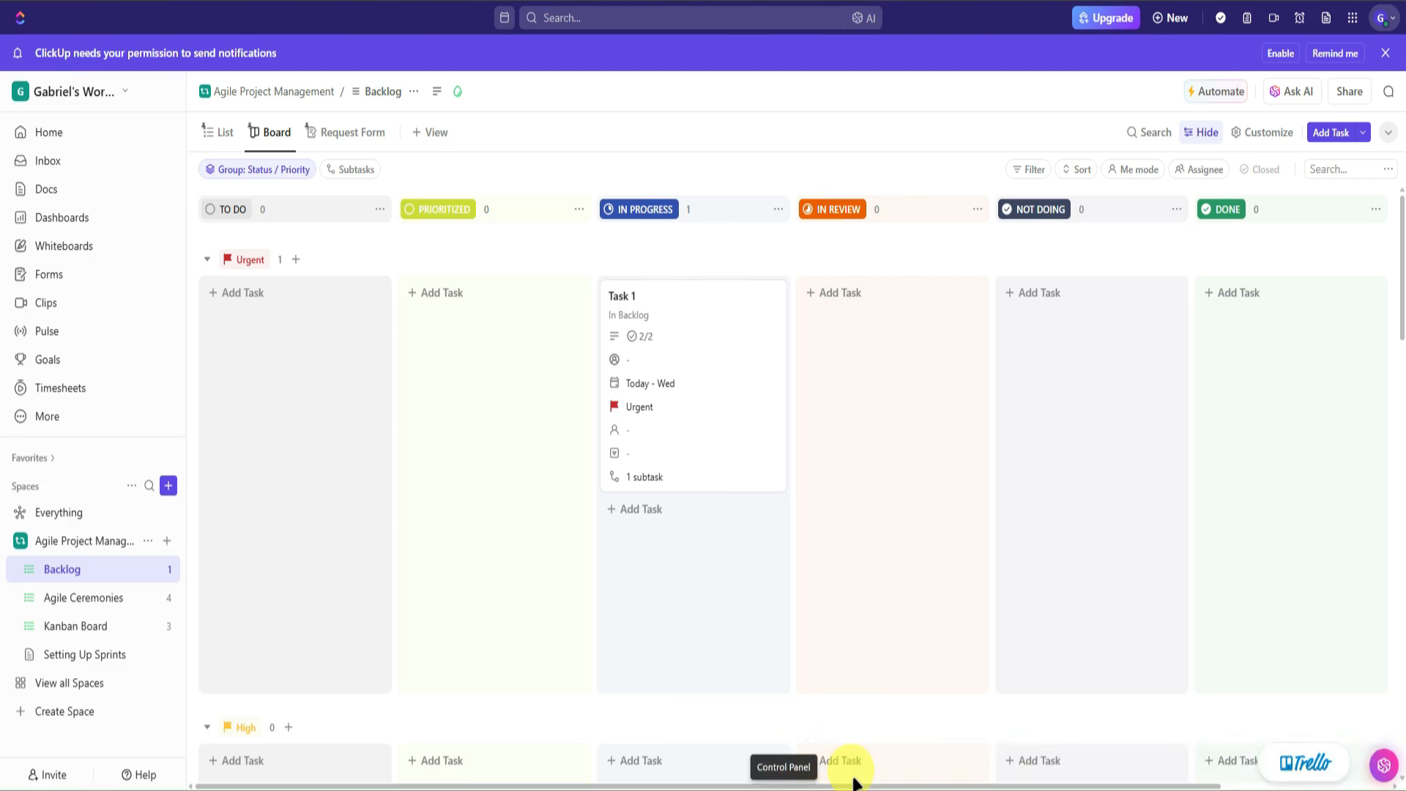
pyautogui.moveTo(804, 349); pyautogui.dragTo(869, 314)
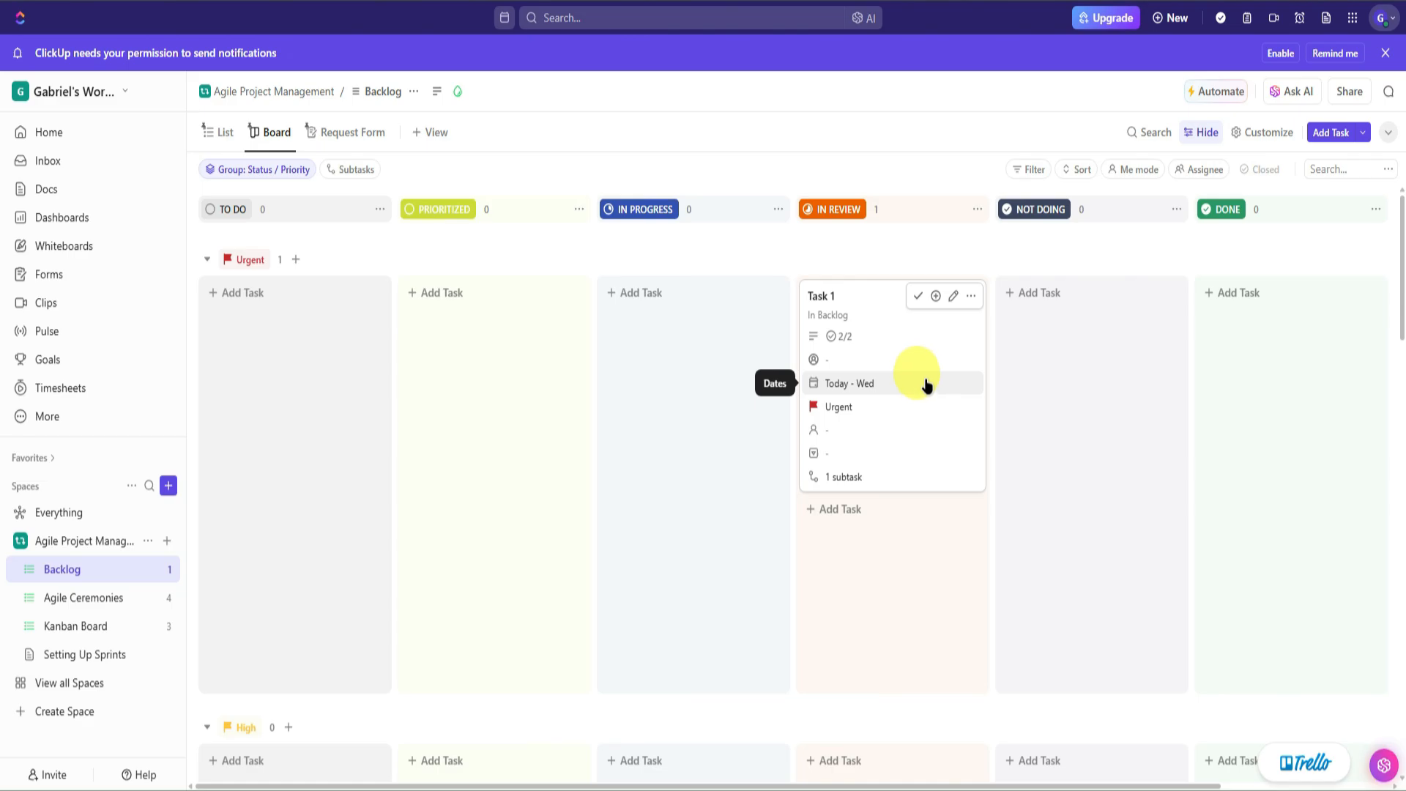
pyautogui.moveTo(886, 365); pyautogui.dragTo(1274, 323)
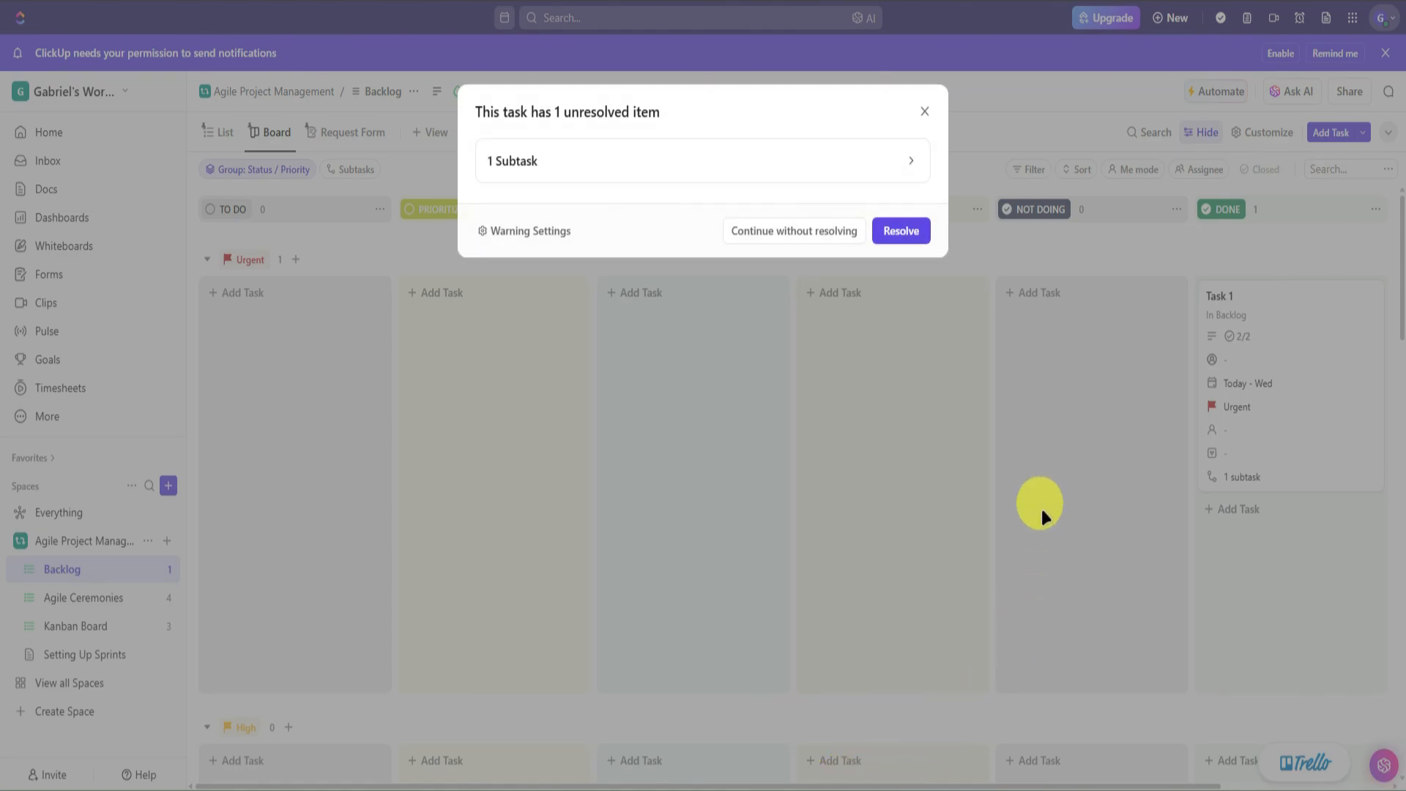
pyautogui.click(924, 111)
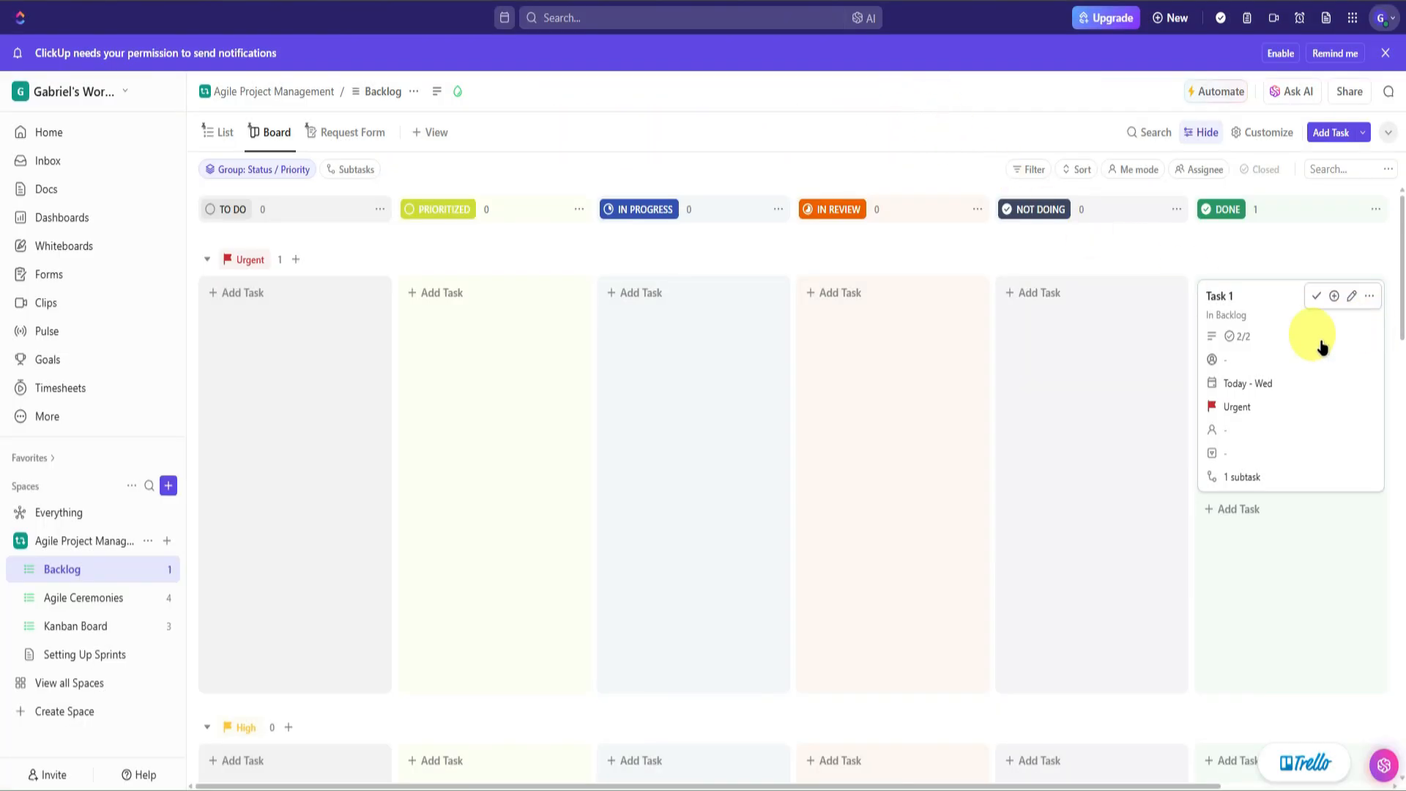
pyautogui.hscroll(3, 974, 766)
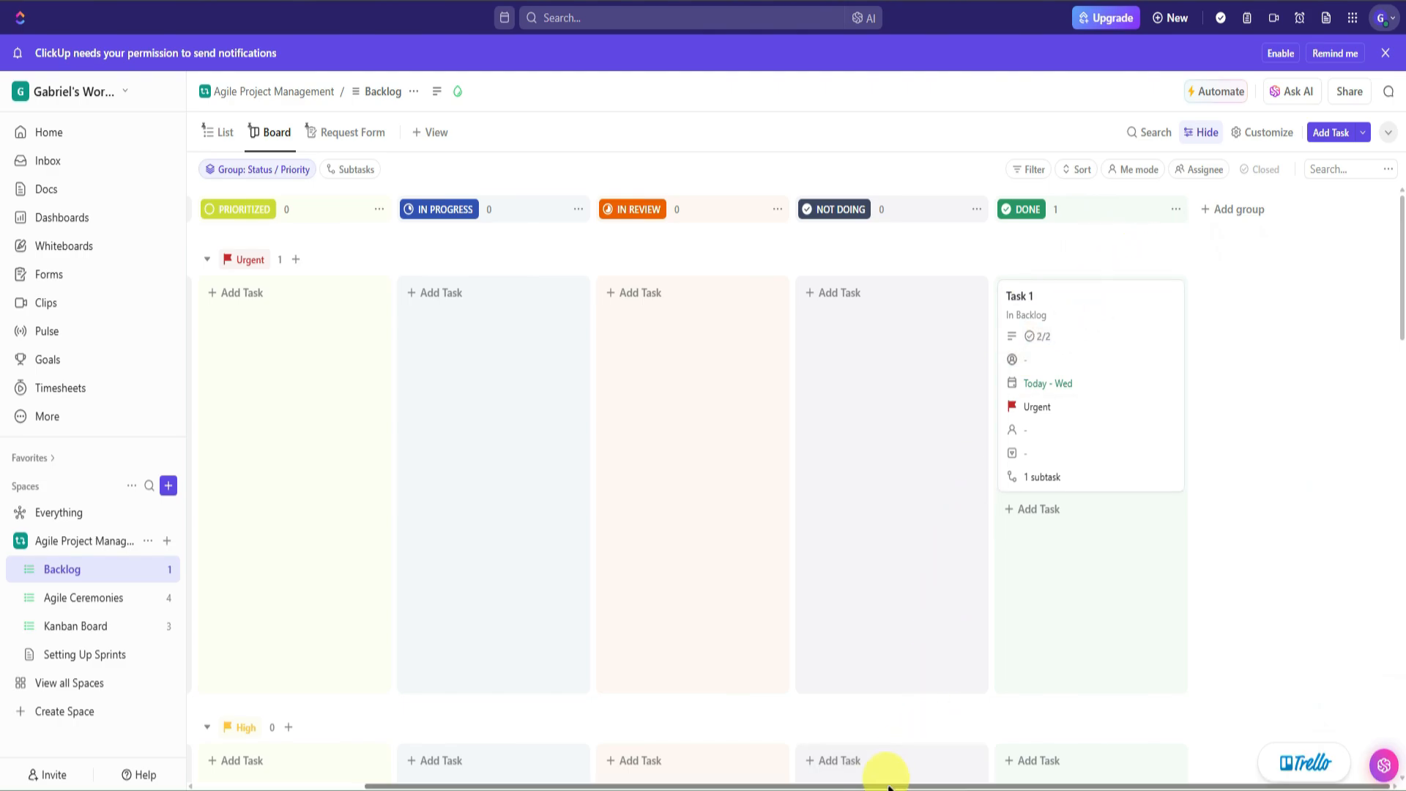
pyautogui.hscroll(-3, 888, 775)
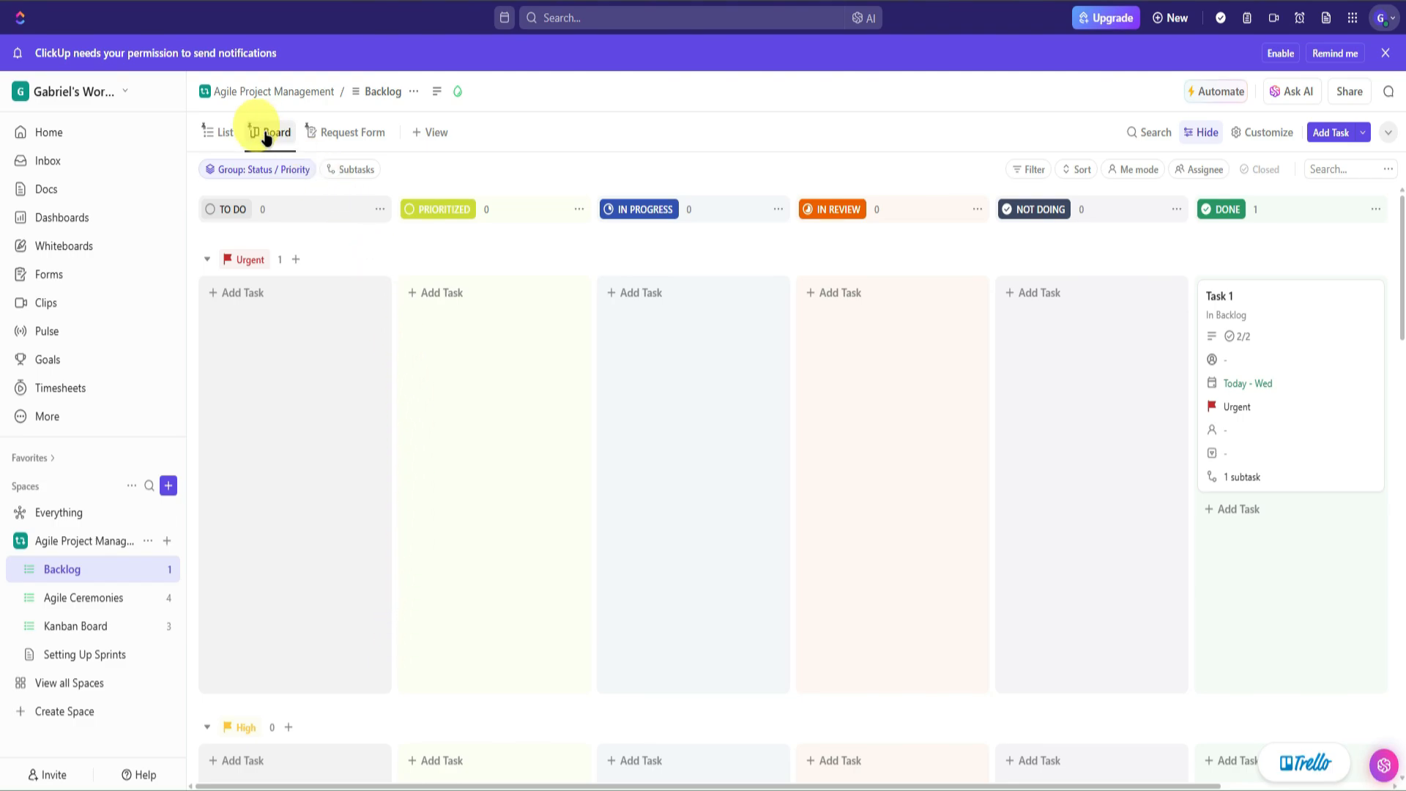
pyautogui.moveTo(636, 778); pyautogui.dragTo(687, 640)
pyautogui.scroll(10, 644, 528)
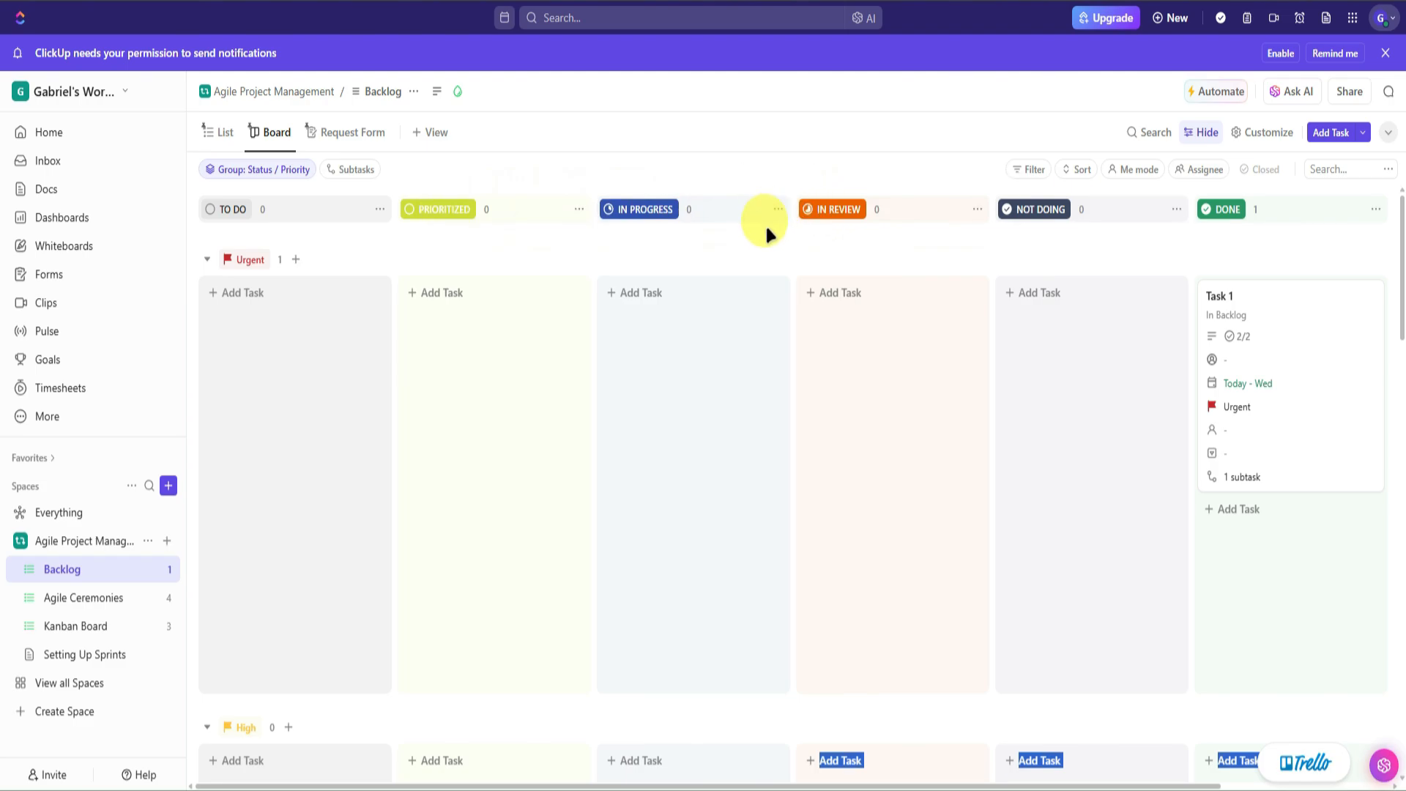
pyautogui.moveTo(729, 786); pyautogui.dragTo(935, 786)
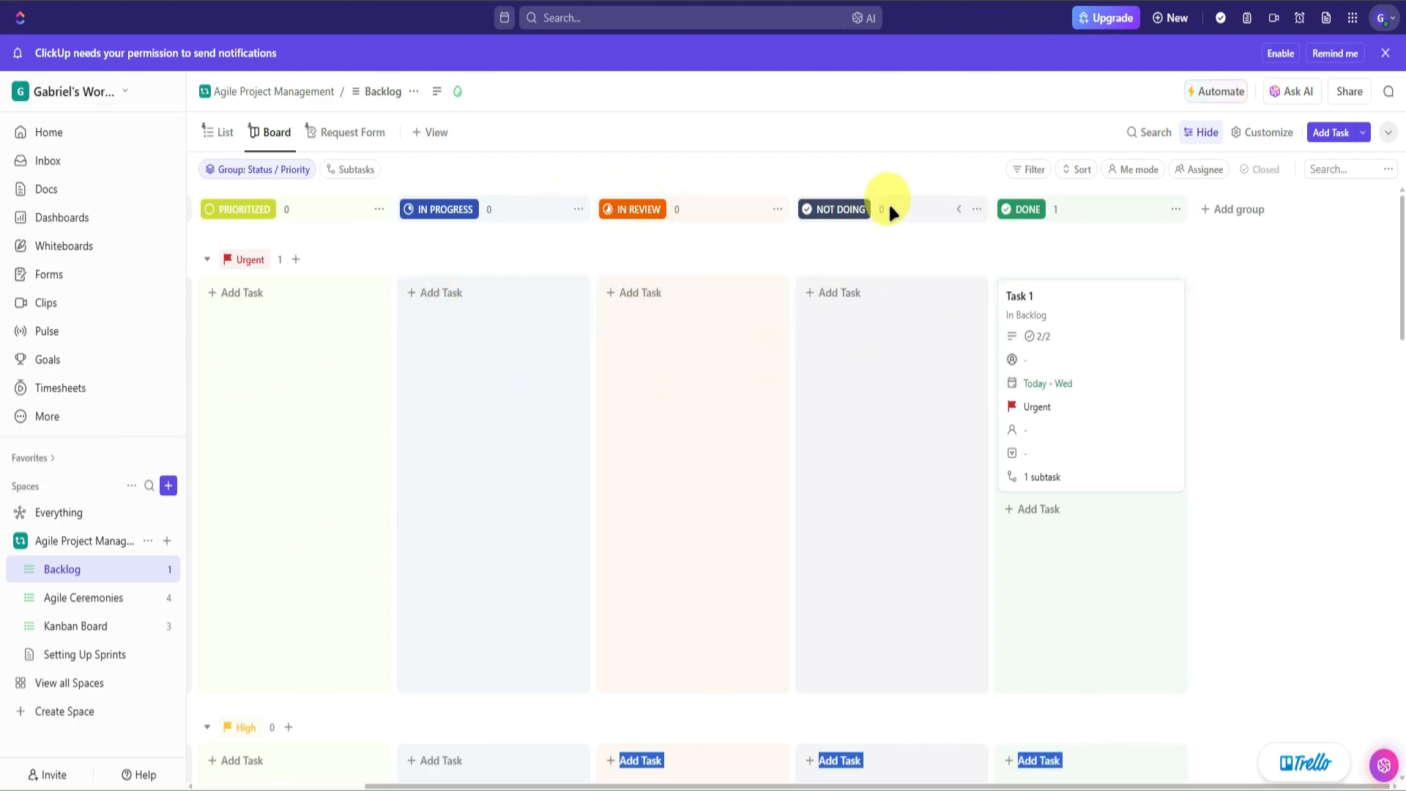
# - Create a coloured CANCELLED status on the Backlog board and drag Task 1 into it
pyautogui.click(1237, 210)
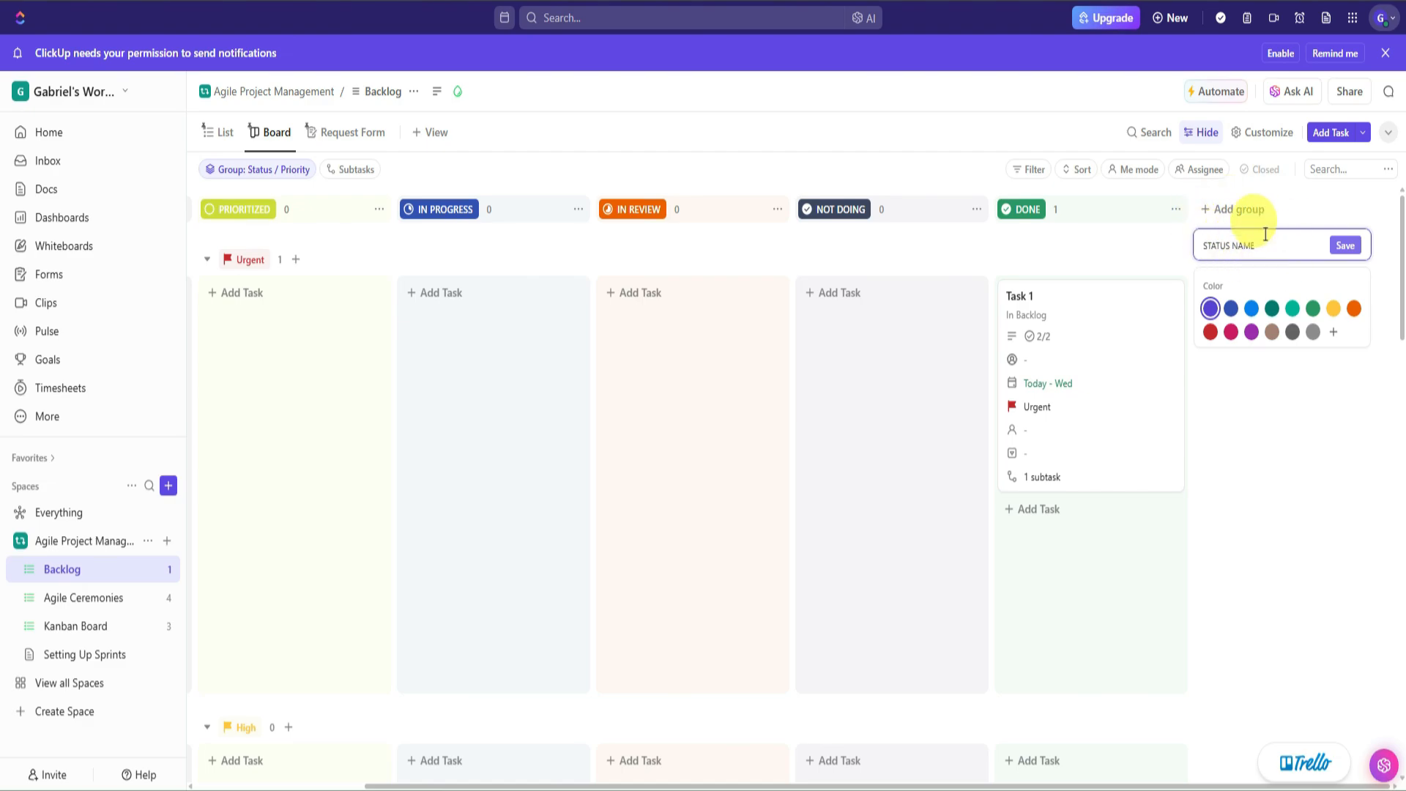
pyautogui.write('CANCELLED')
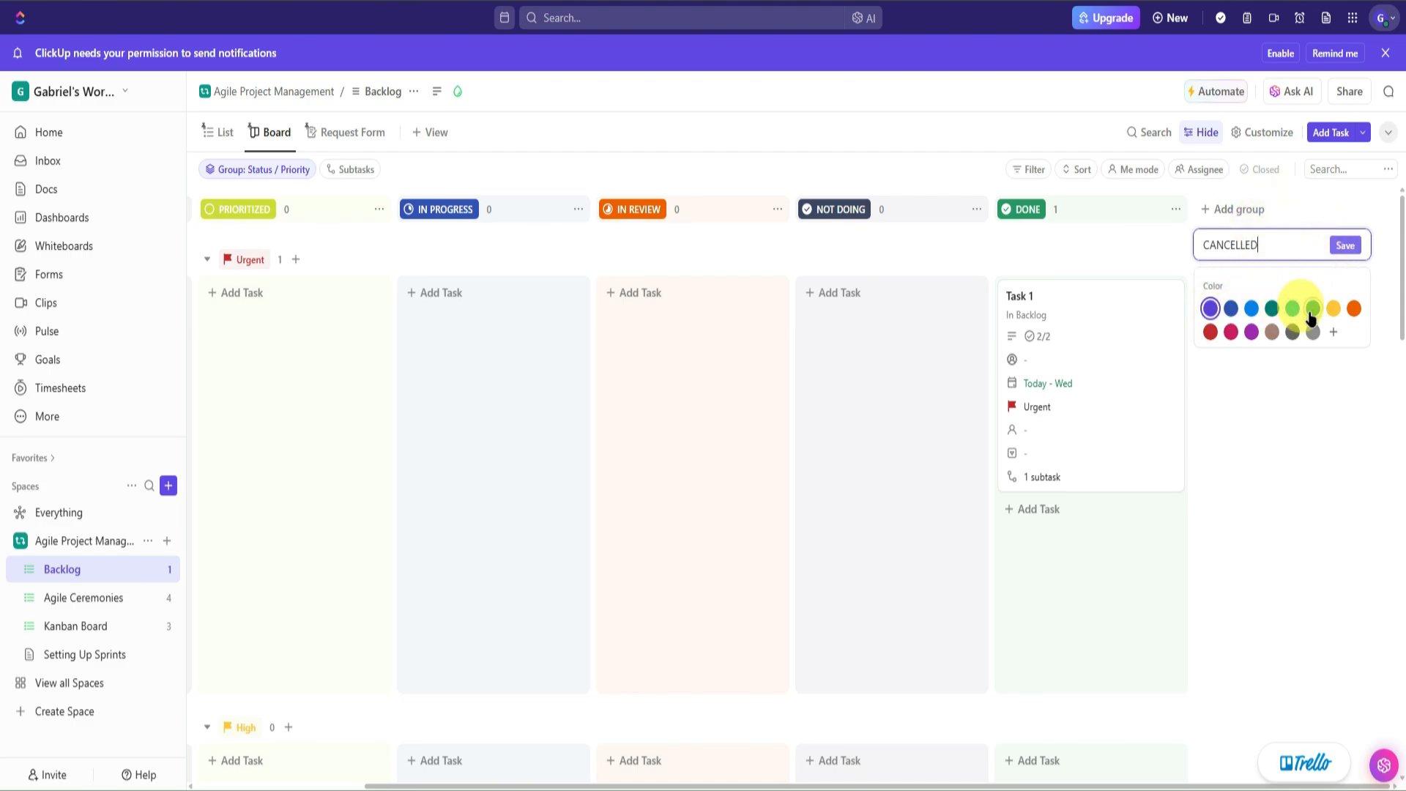
pyautogui.click(1213, 334)
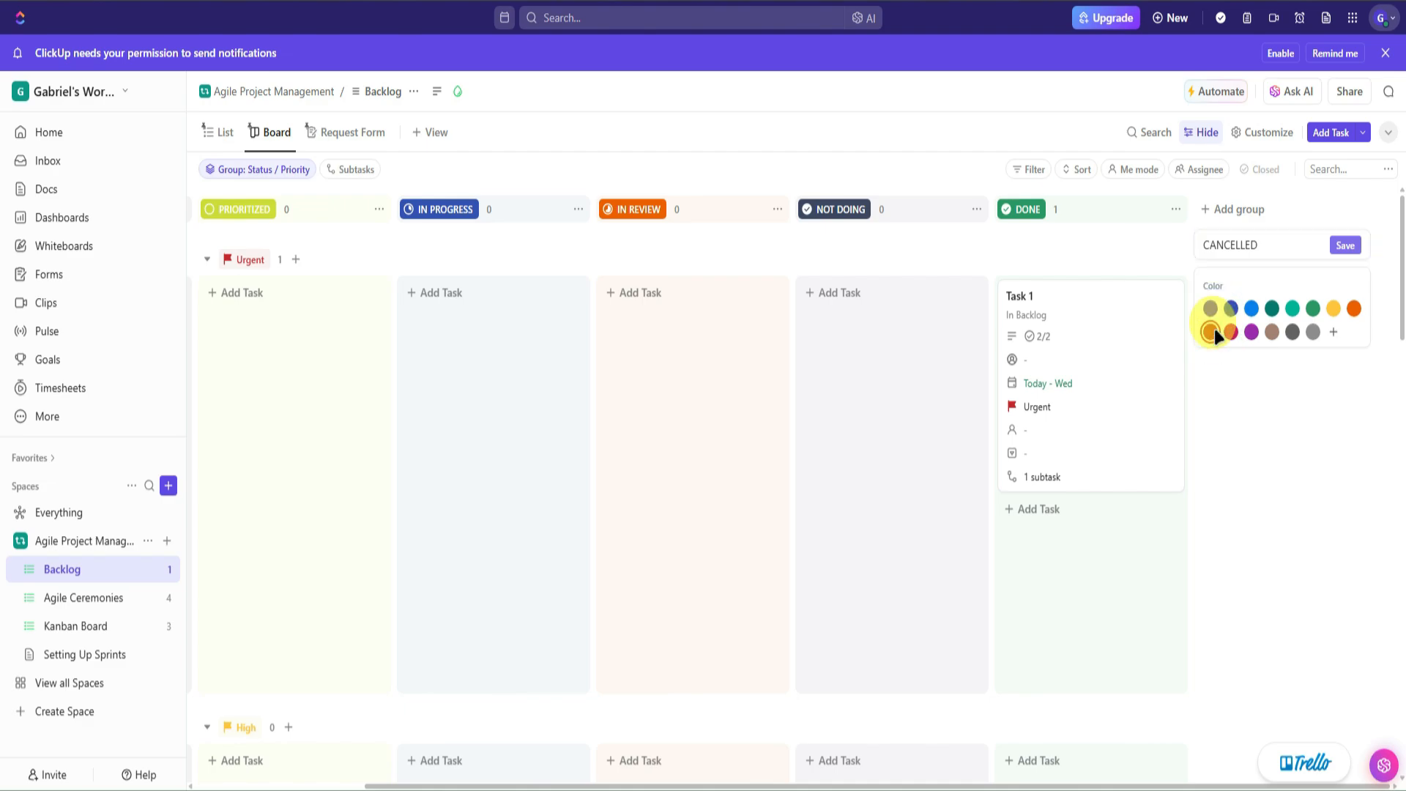
pyautogui.click(1346, 246)
pyautogui.moveTo(1018, 786); pyautogui.dragTo(1238, 739)
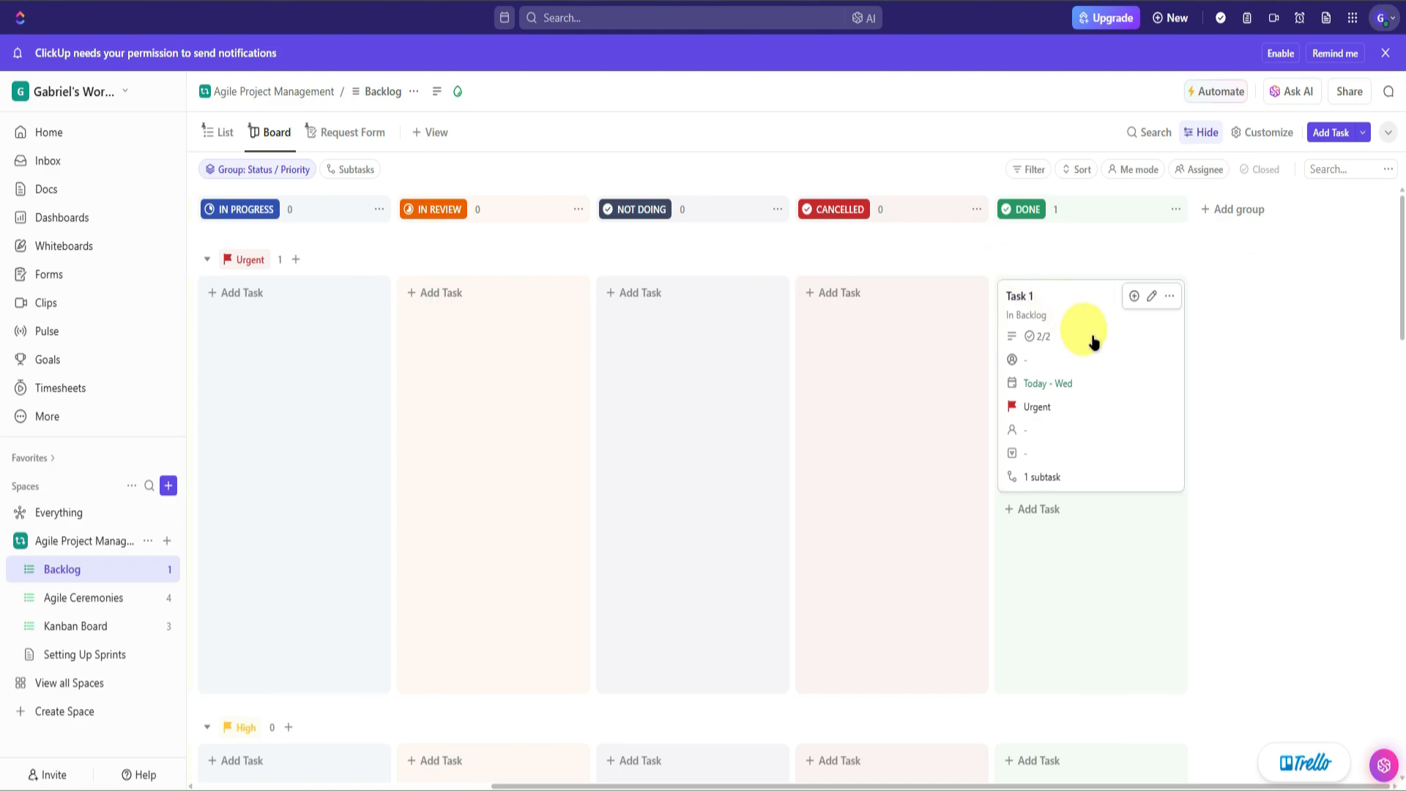
pyautogui.moveTo(1092, 339); pyautogui.dragTo(929, 353)
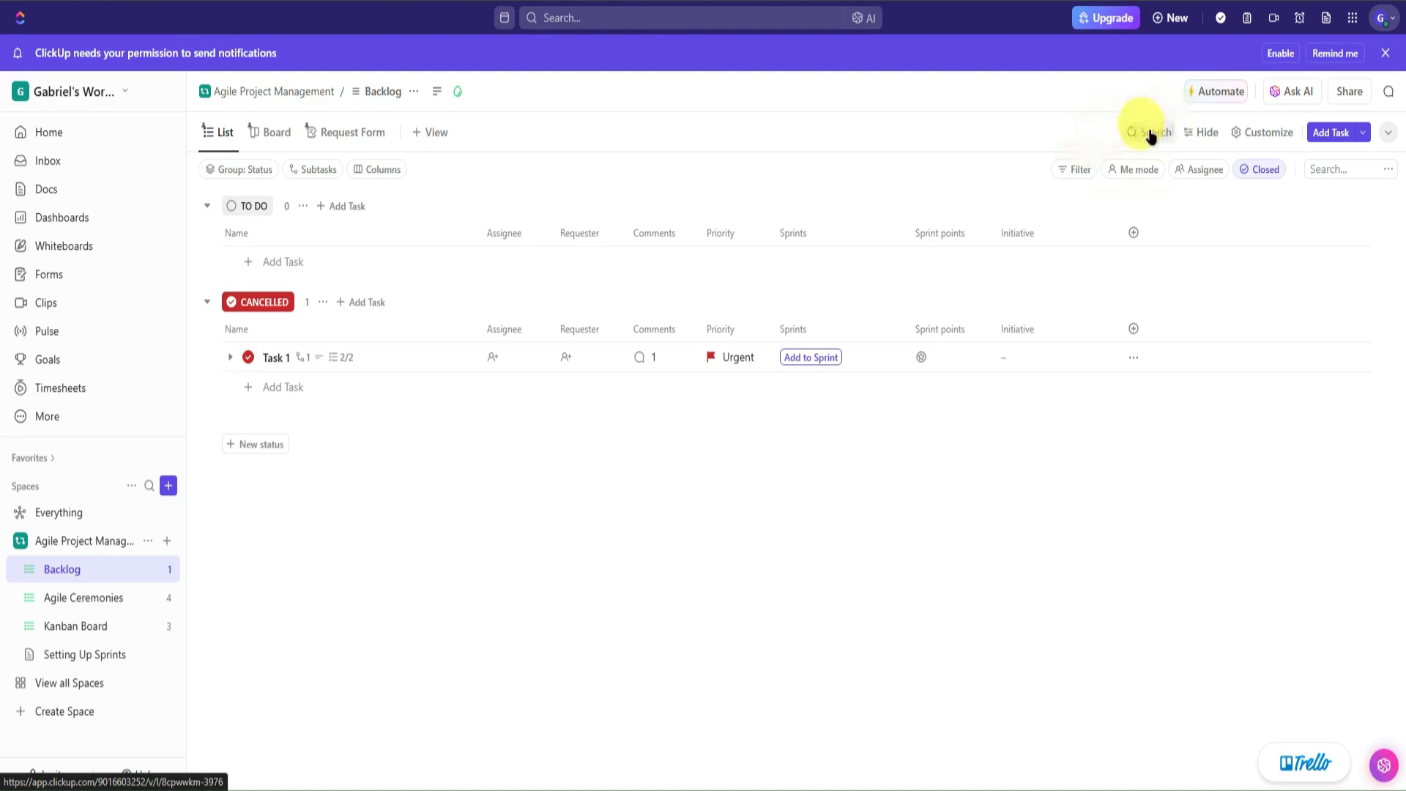
# - Search the Backlog list for 'Task 1' and hide the filter row
pyautogui.click(1333, 170)
pyautogui.write('Task')
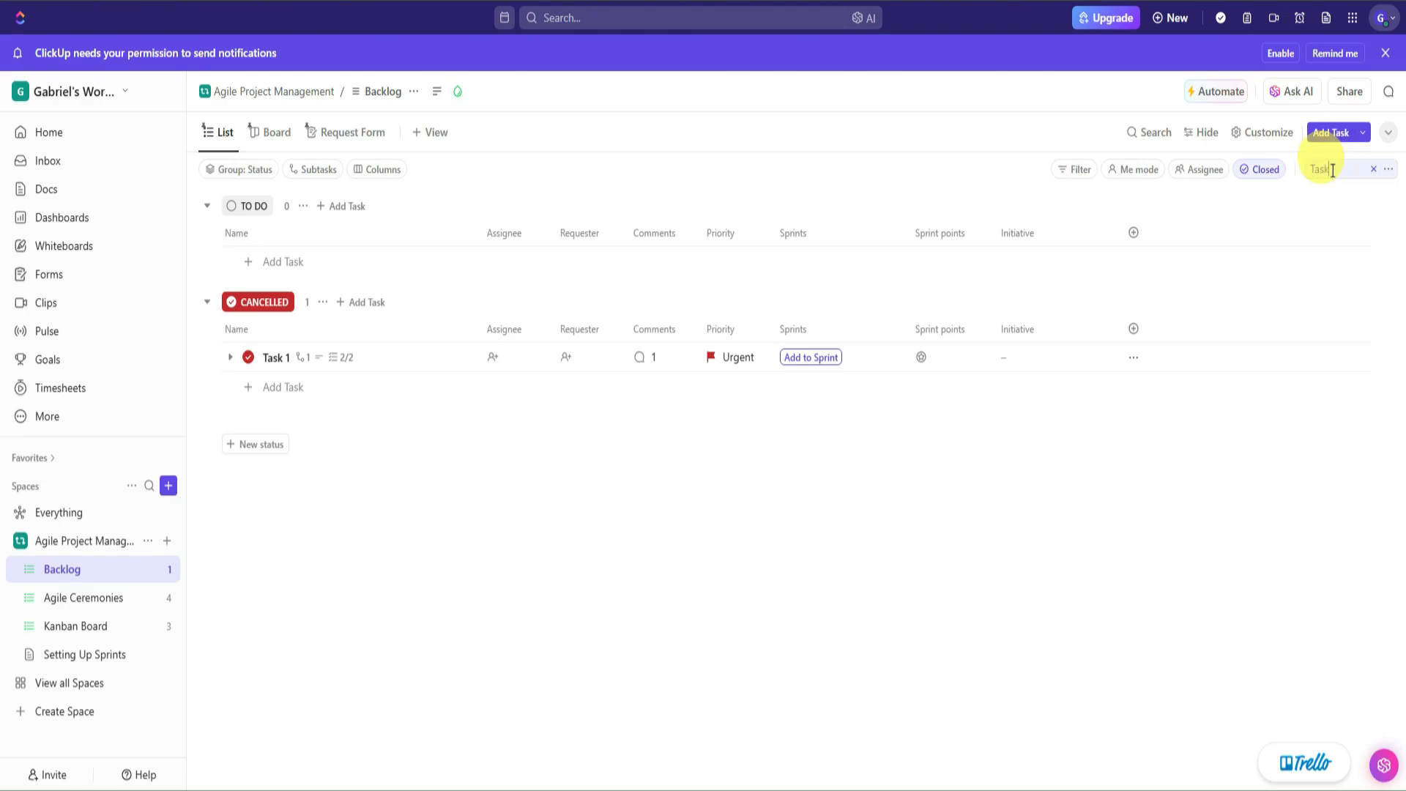
pyautogui.write(' 1')
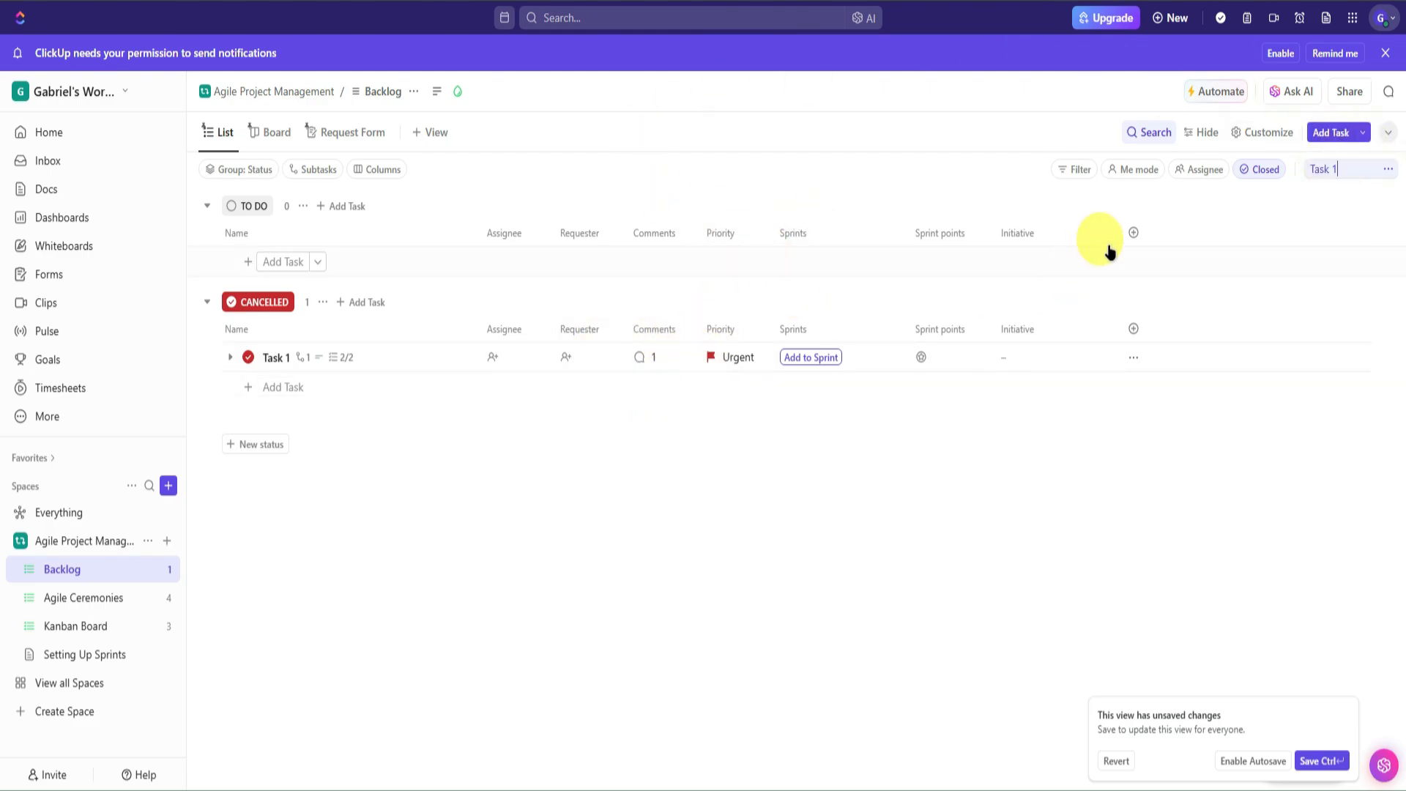
pyautogui.click(1196, 139)
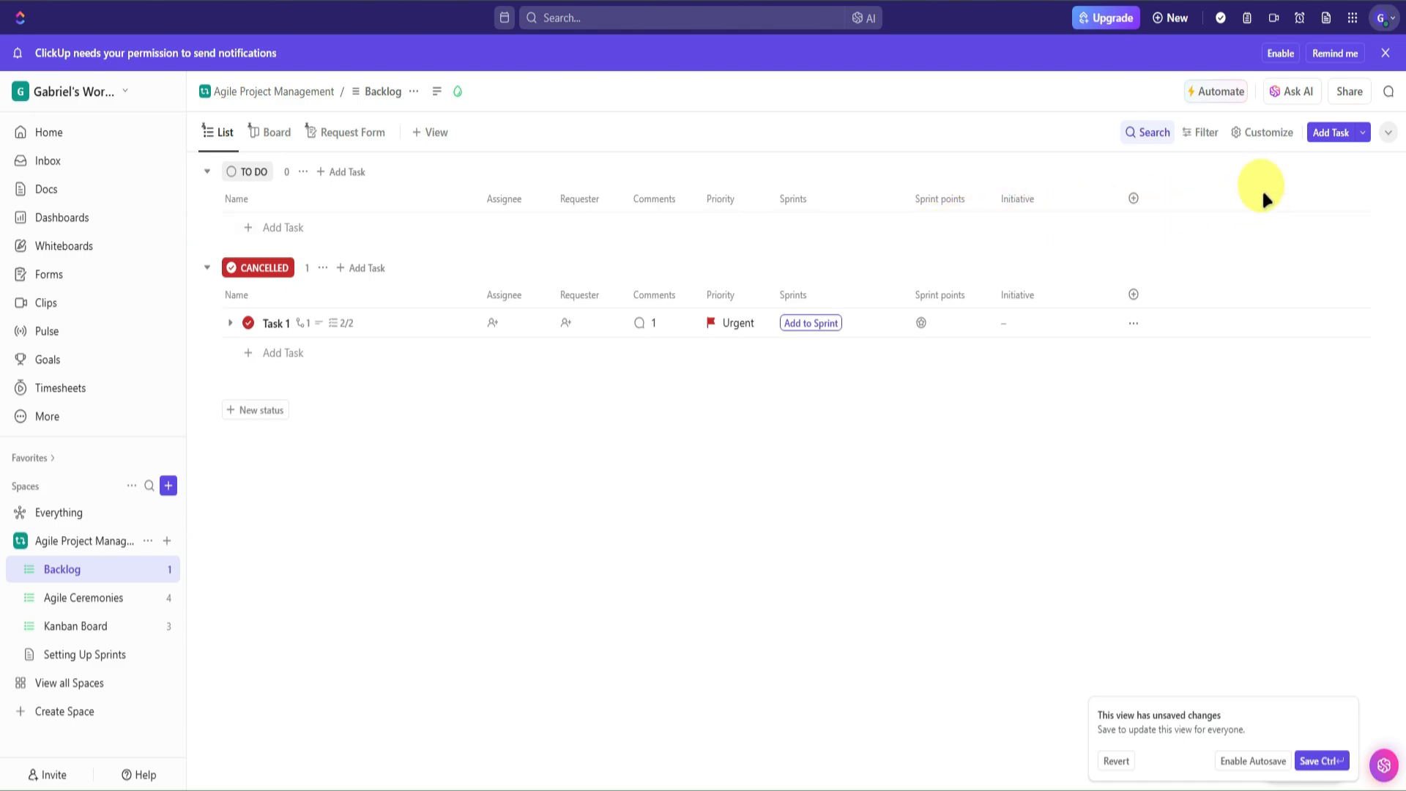
pyautogui.click(1209, 134)
pyautogui.click(1203, 135)
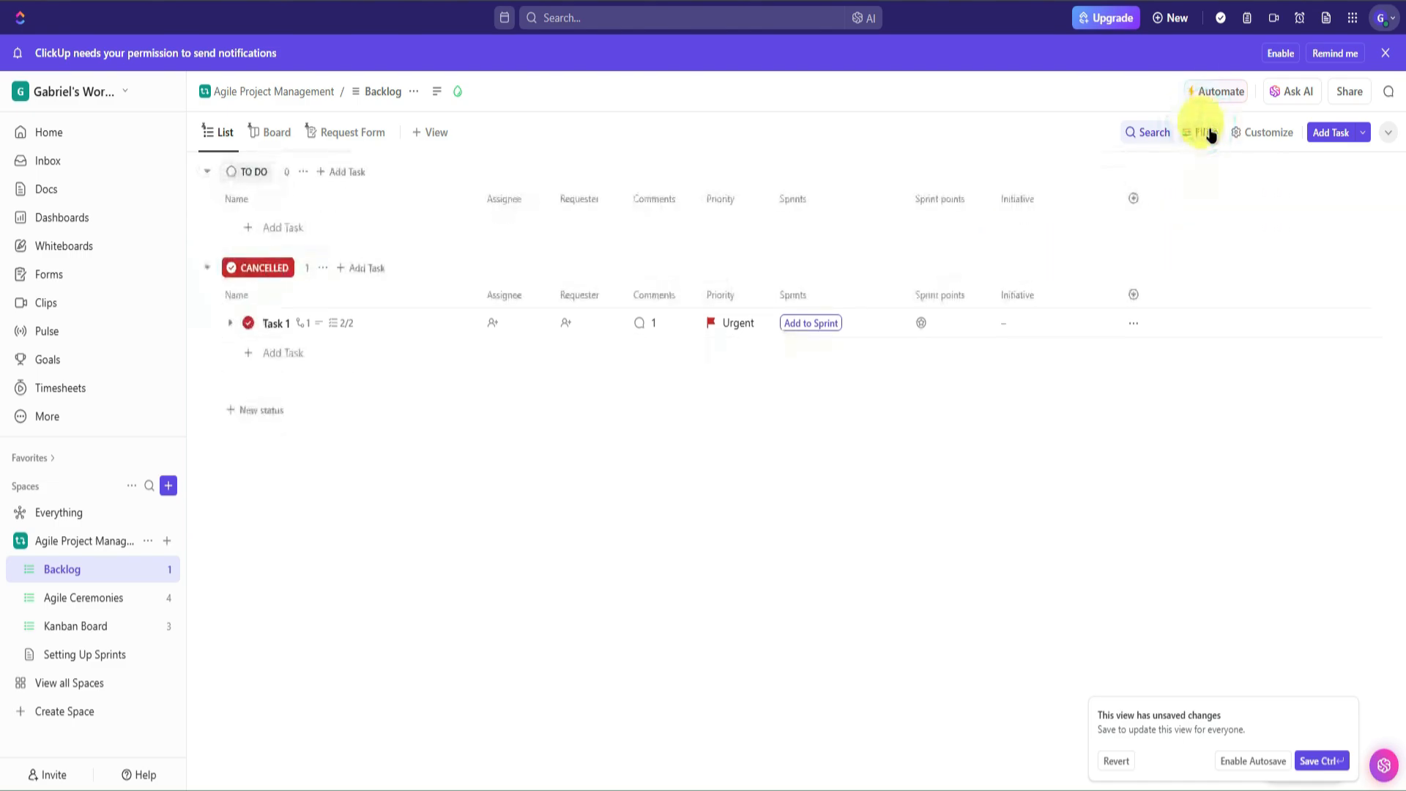
pyautogui.click(1210, 135)
pyautogui.click(1202, 132)
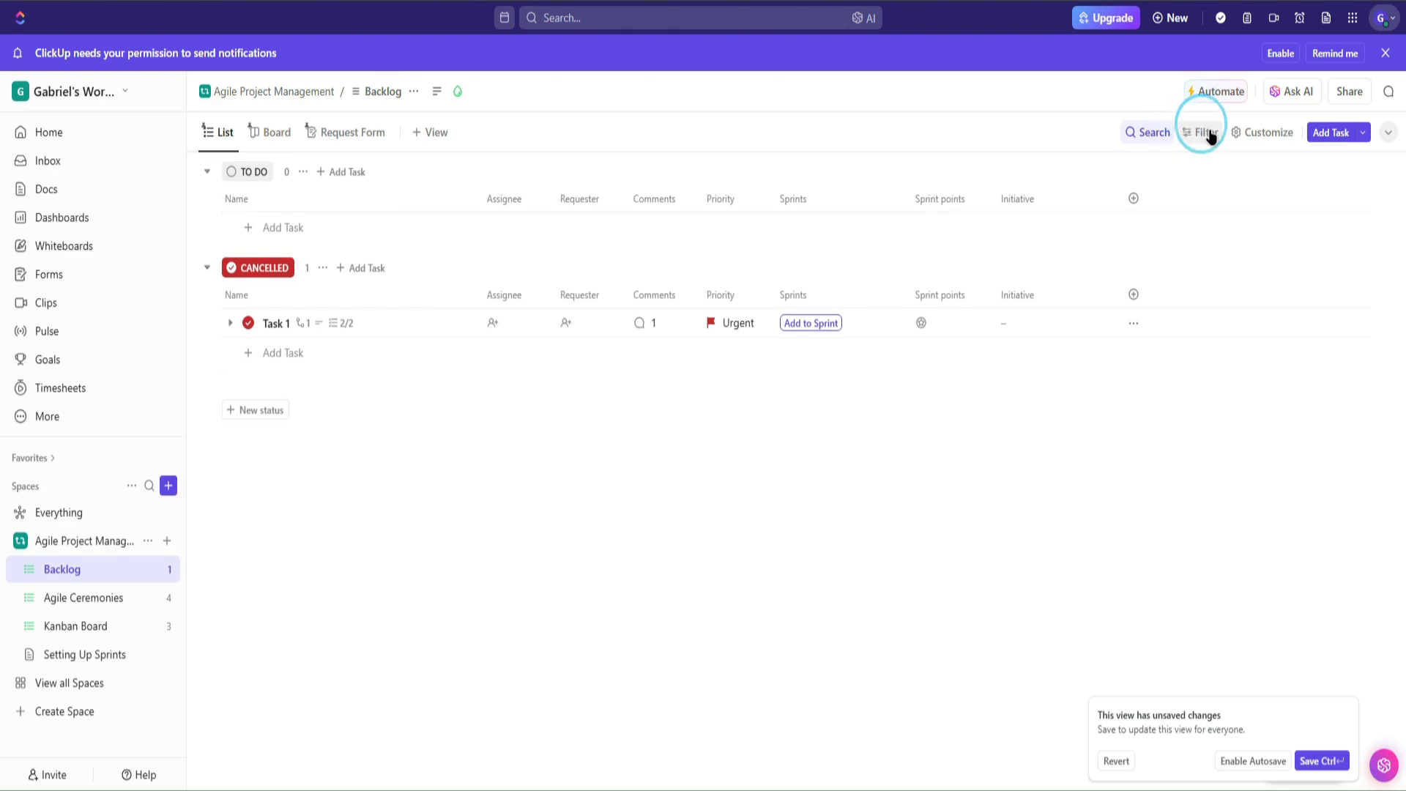
# - Open the Customize view settings and look over the Layout options
pyautogui.click(1257, 135)
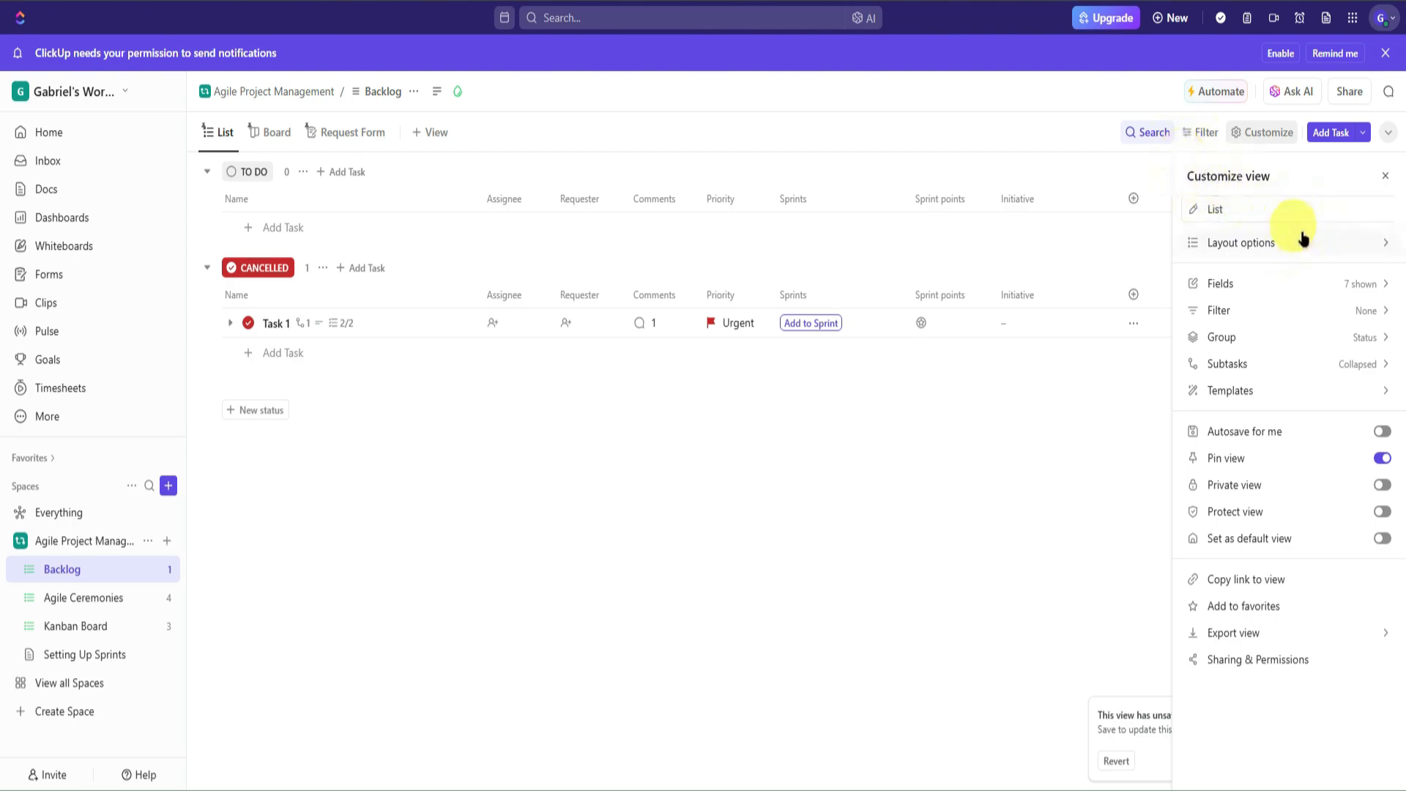
pyautogui.click(1259, 240)
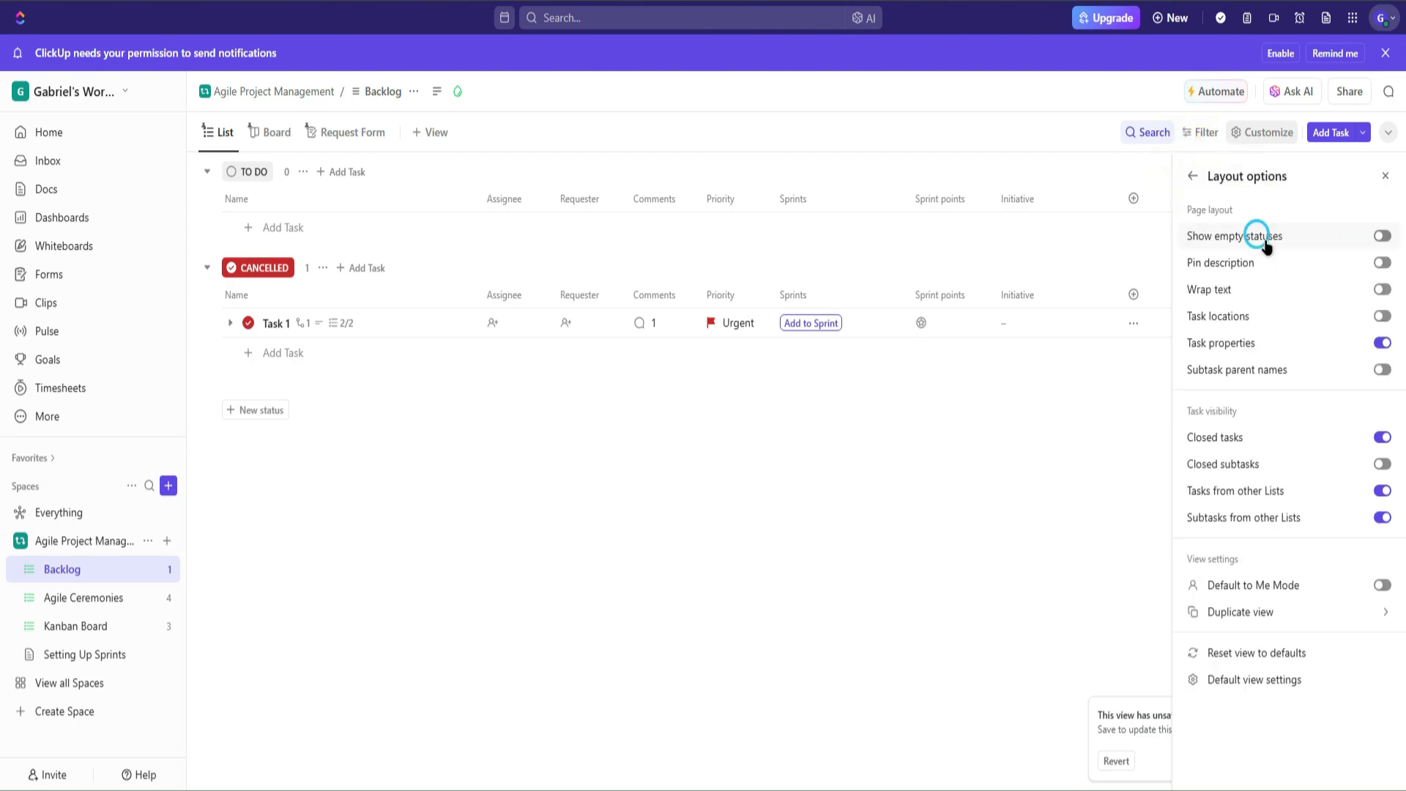
pyautogui.click(1192, 176)
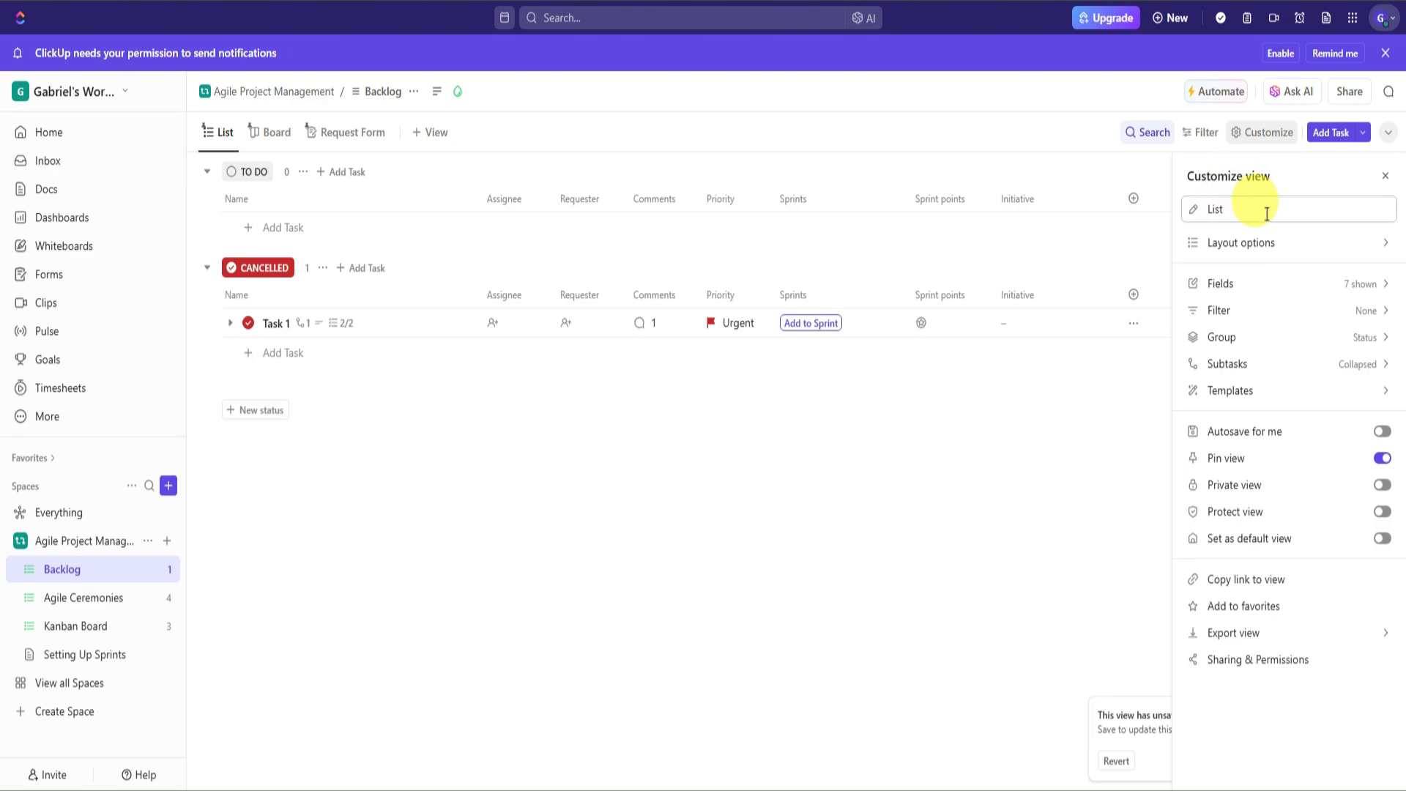
pyautogui.click(1383, 182)
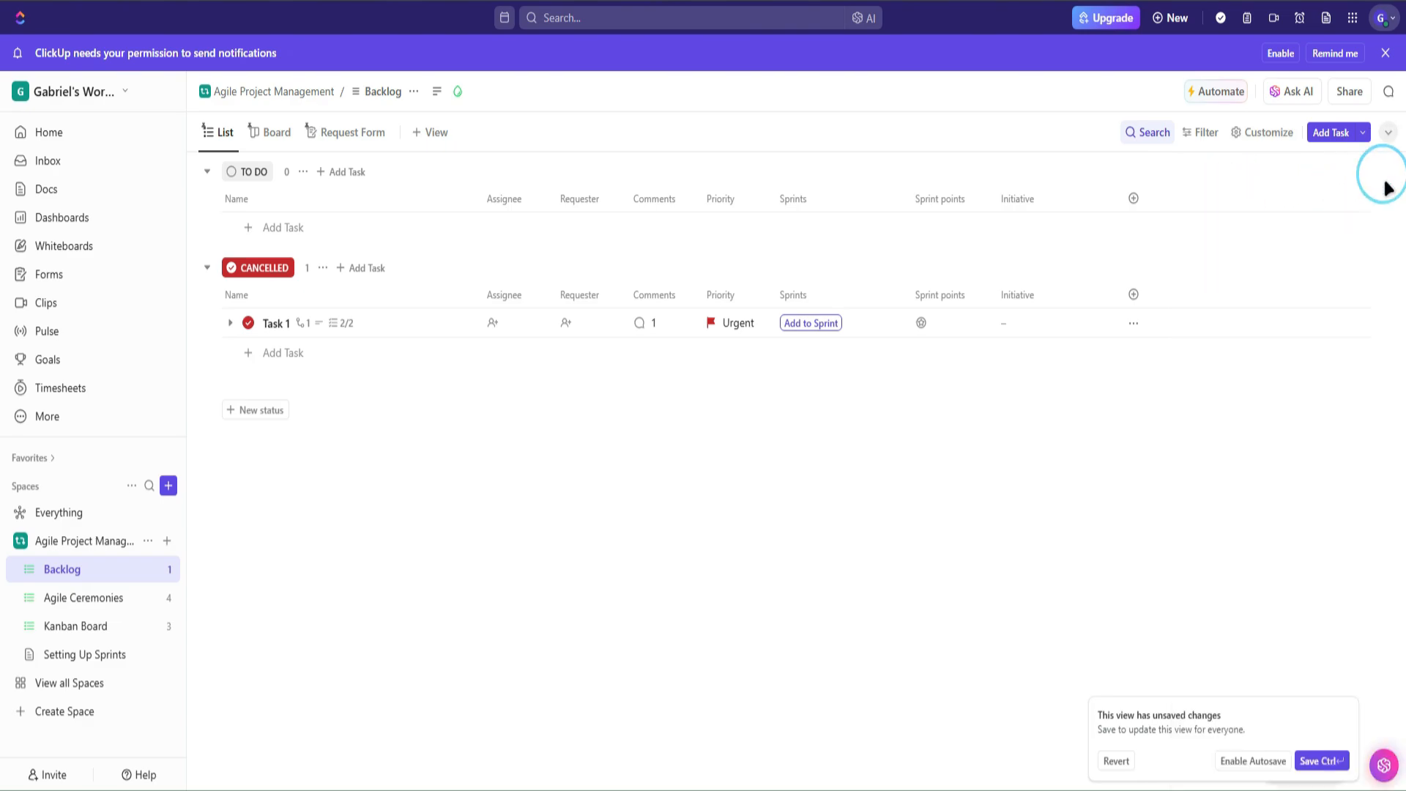
pyautogui.click(1228, 92)
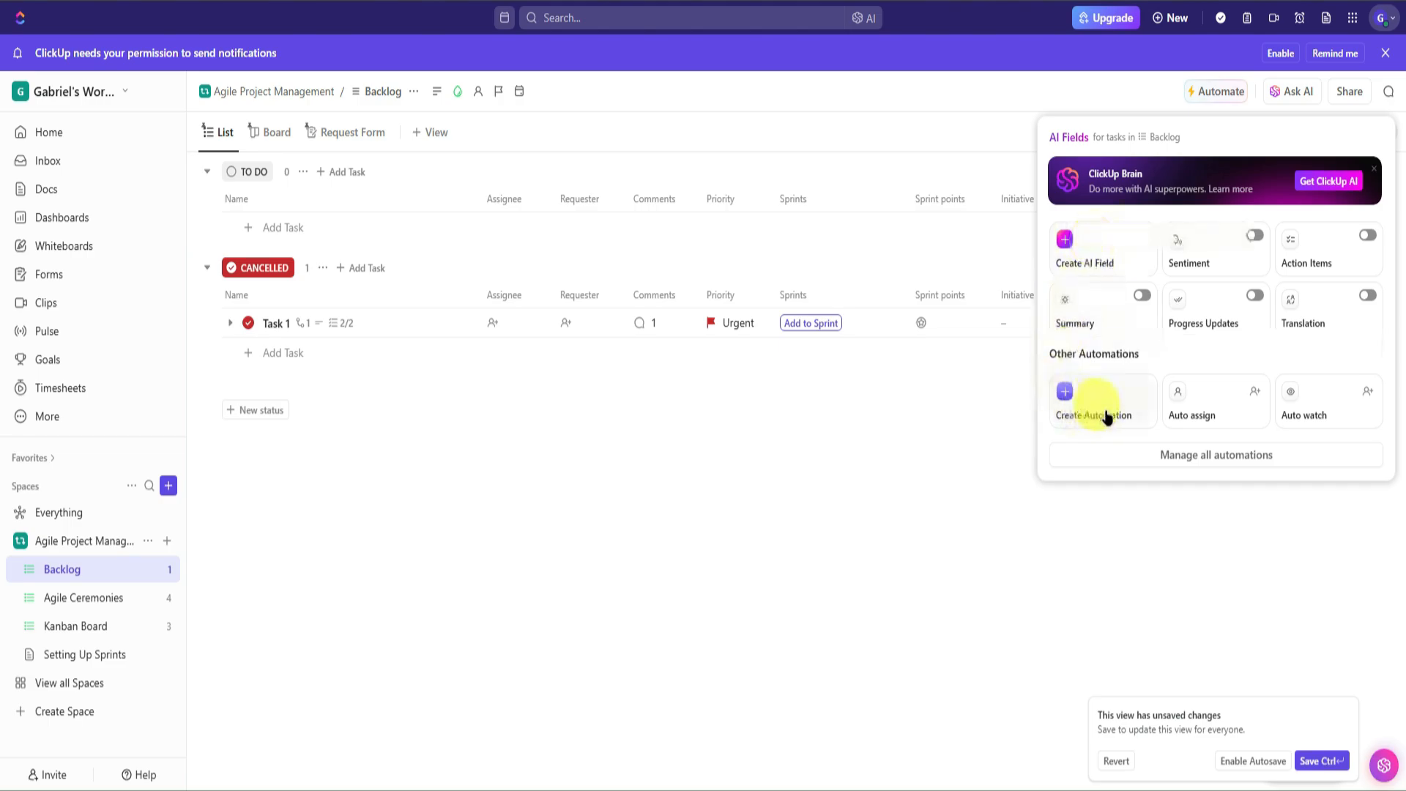
pyautogui.click(1067, 400)
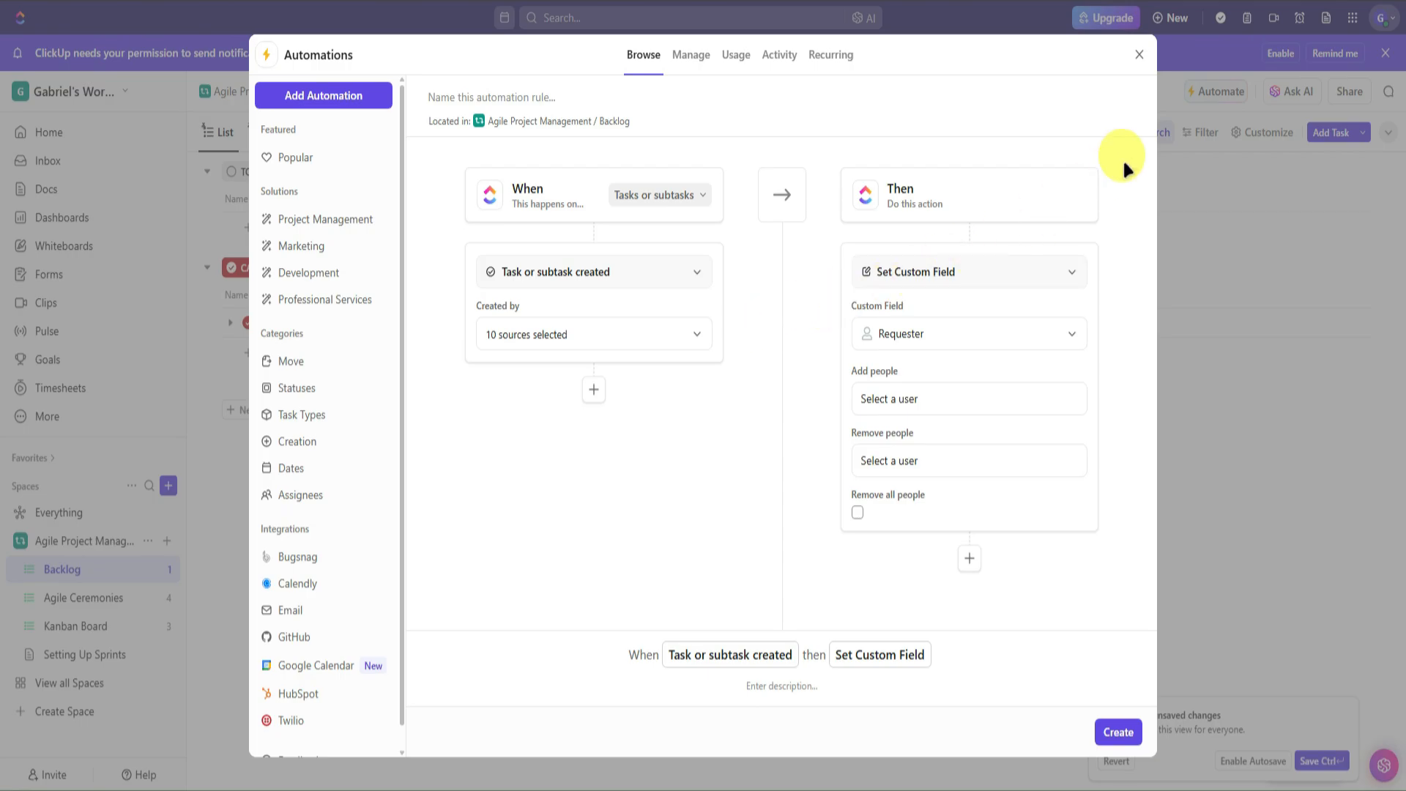
pyautogui.click(1138, 53)
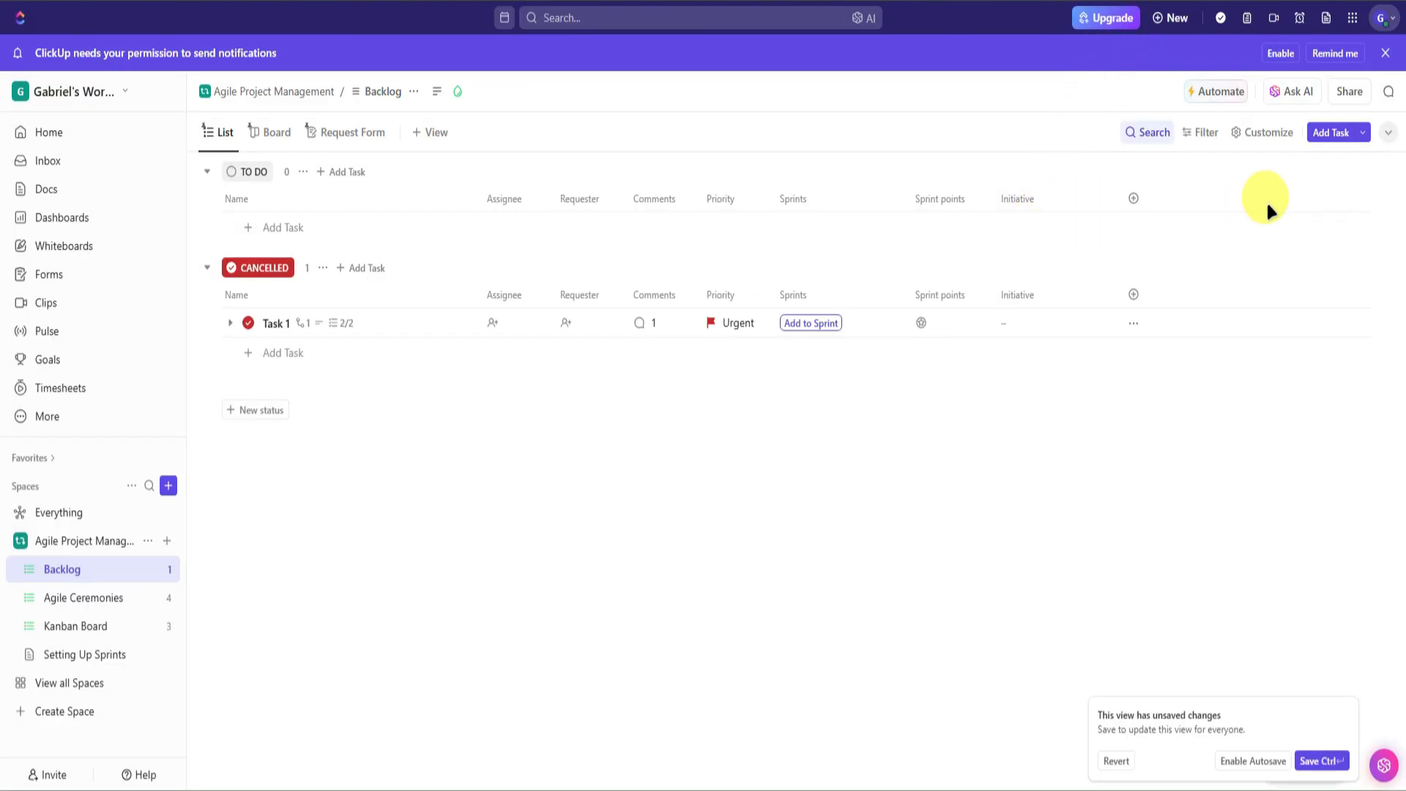
# - Ask the AI assistant 'Which open tasks have the highest priority?' and select its answer
pyautogui.click(1283, 91)
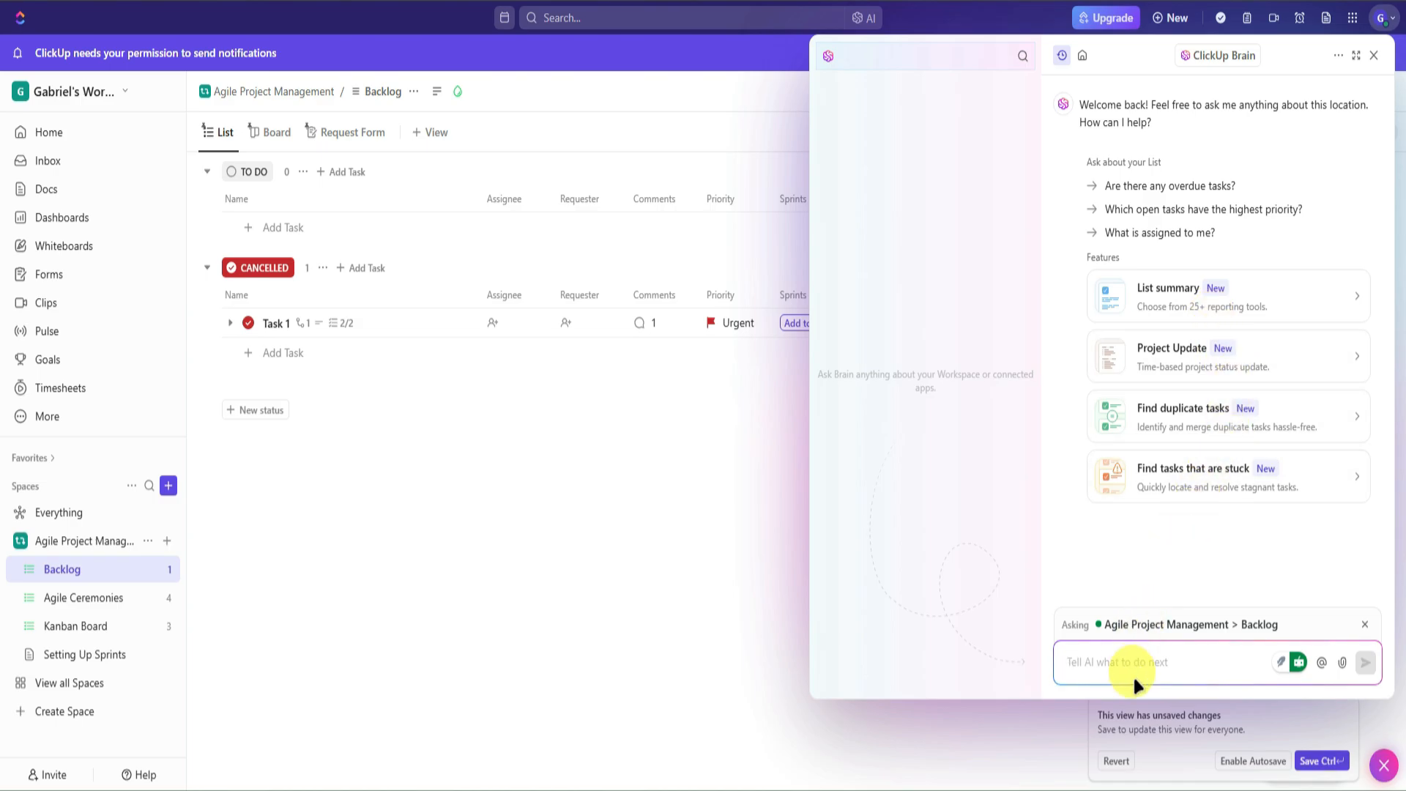
pyautogui.click(1180, 213)
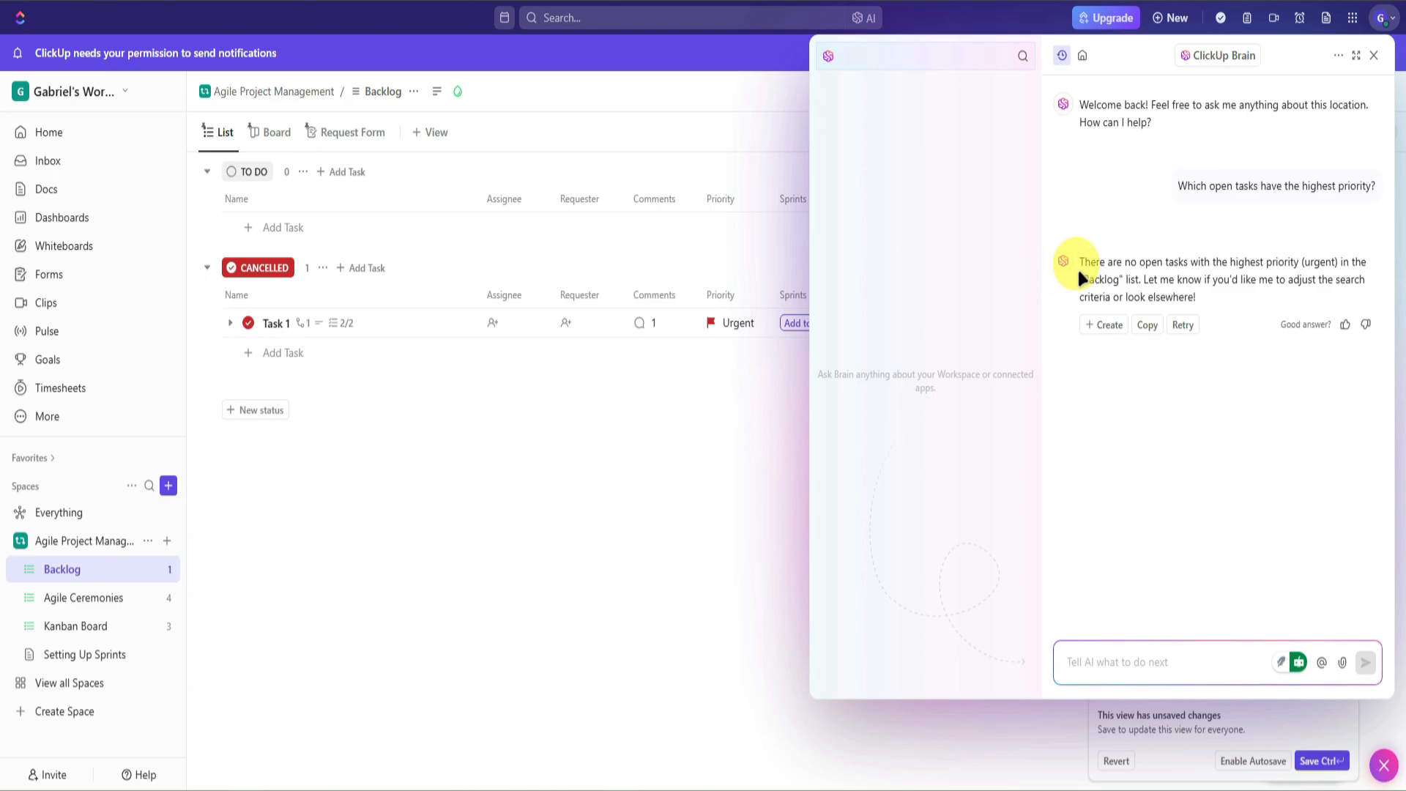
pyautogui.moveTo(1084, 262); pyautogui.dragTo(1352, 281)
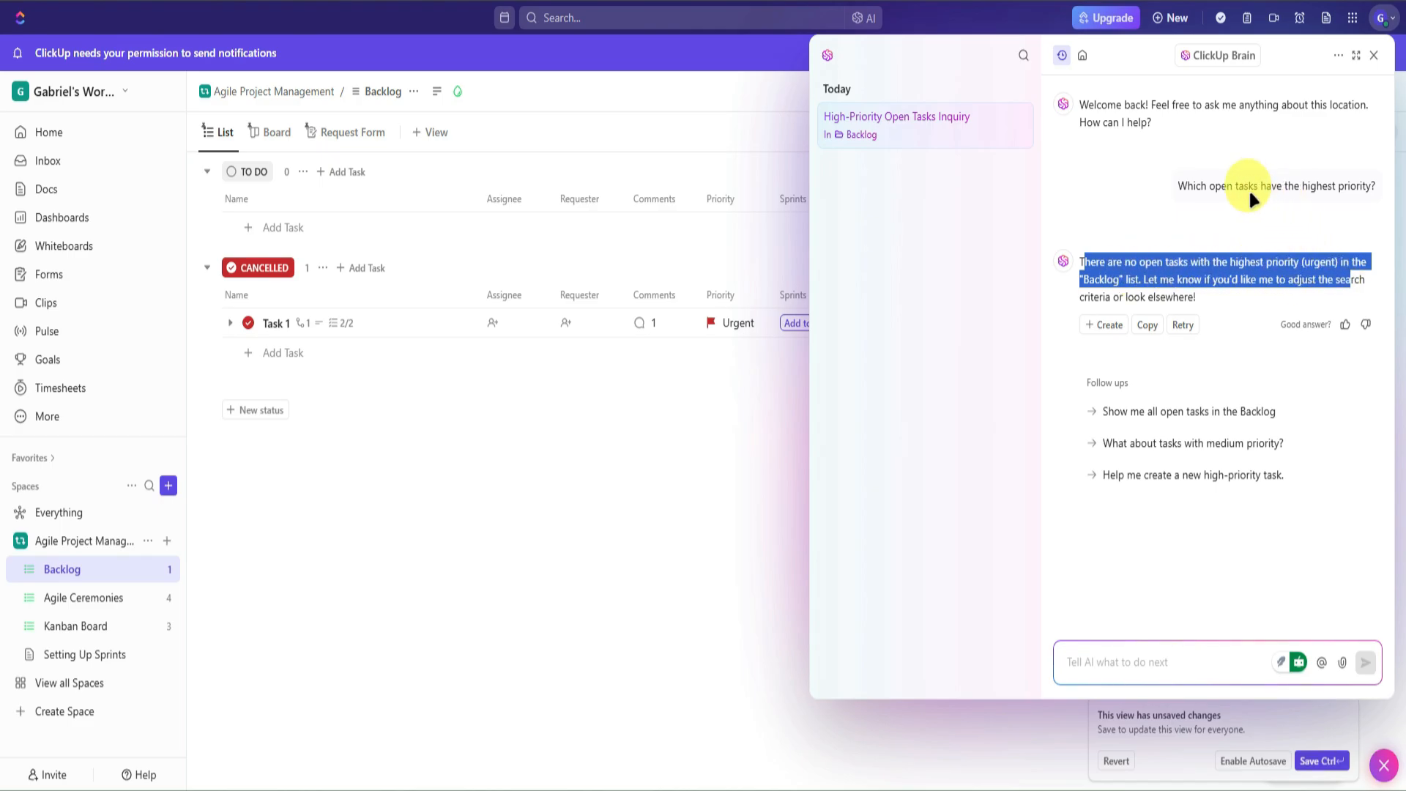
pyautogui.press('Escape')
# - Post the comment 'Comment' in the Backlog list's Comments panel after checking its share settings
pyautogui.click(1350, 93)
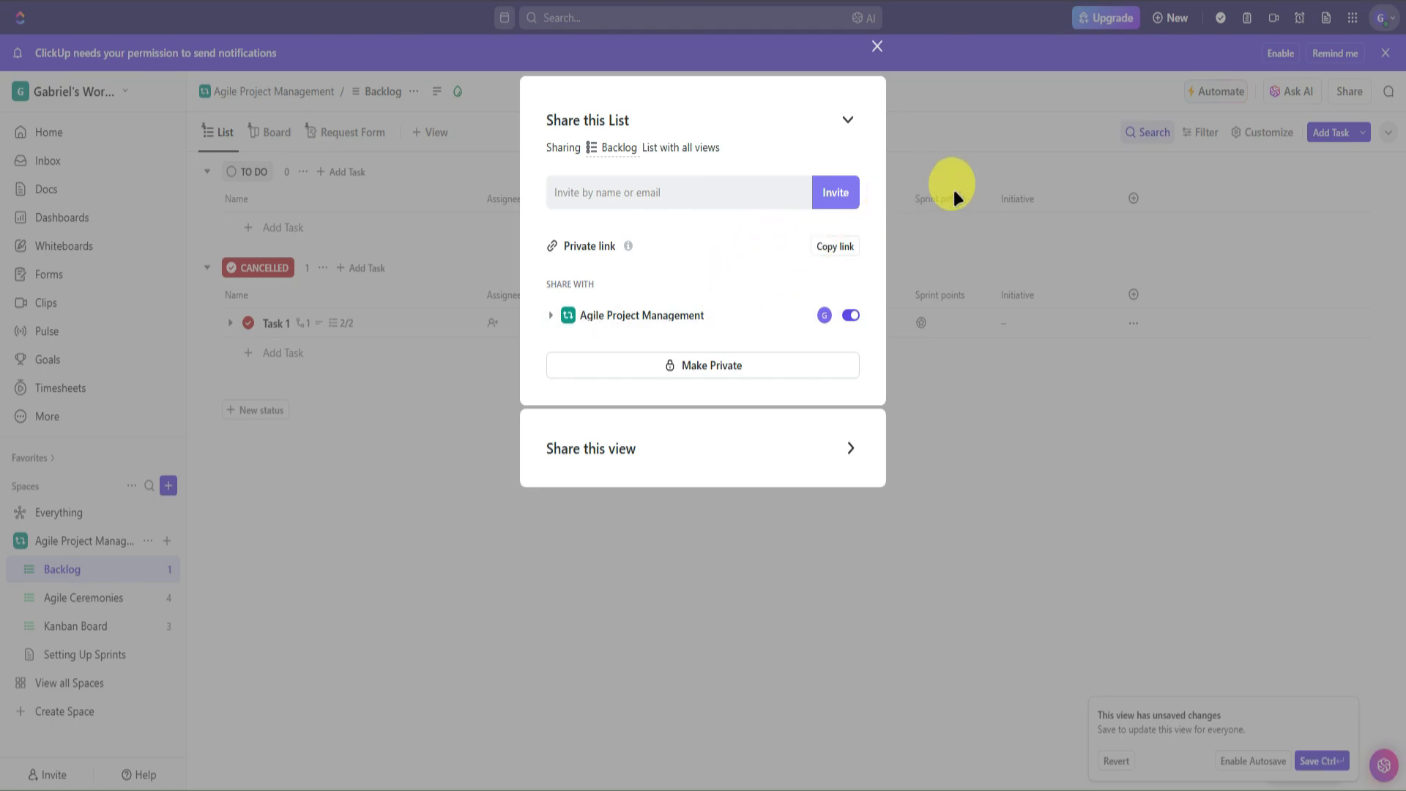
pyautogui.click(877, 46)
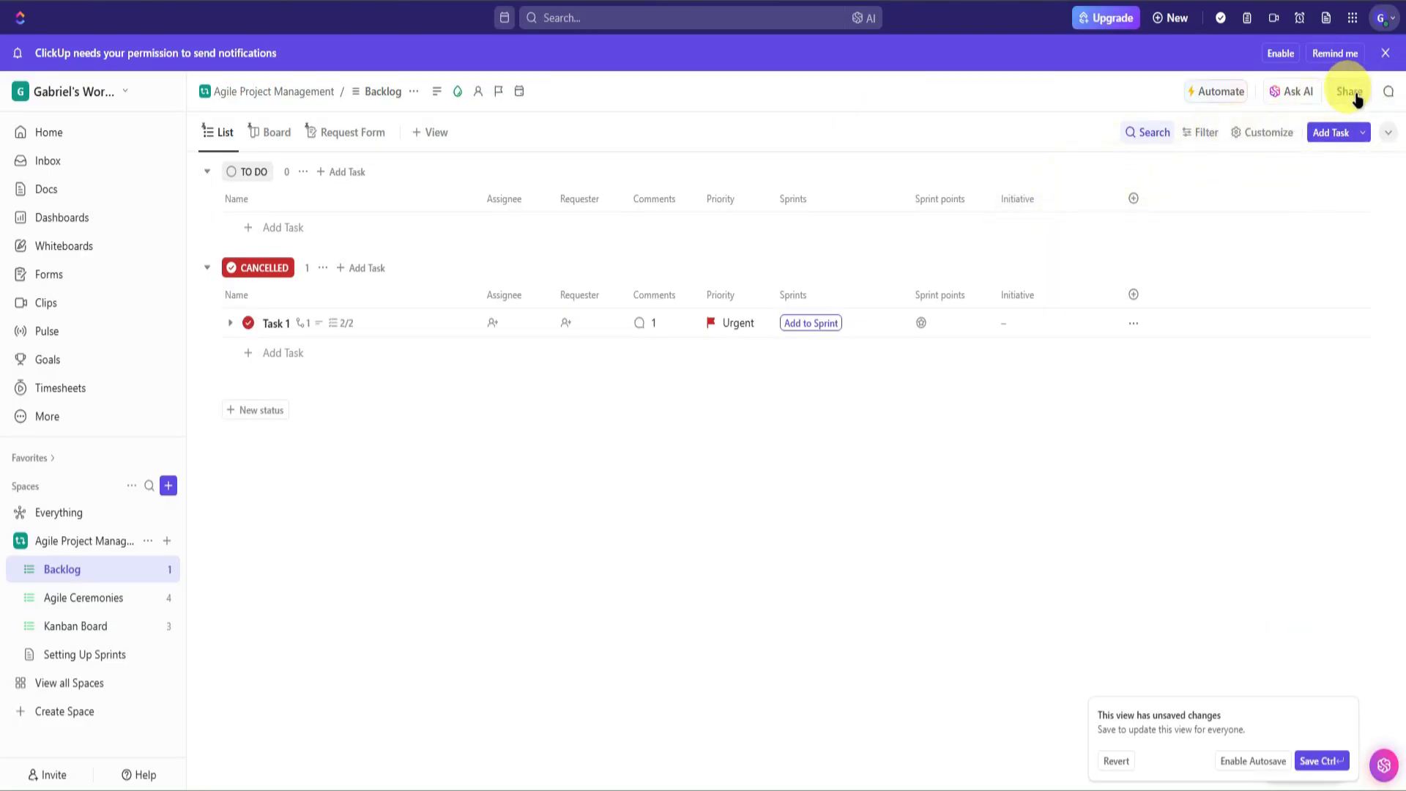
pyautogui.click(1390, 92)
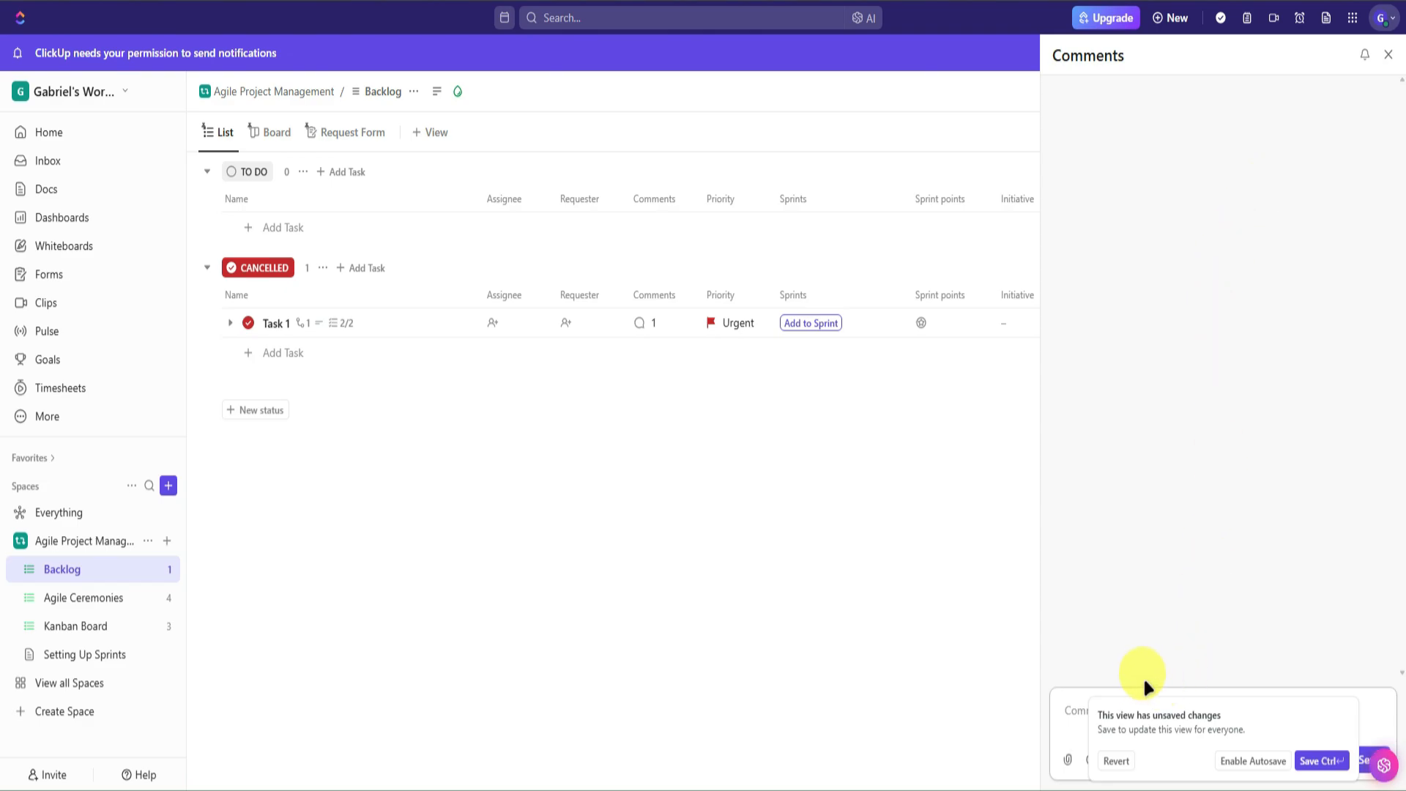
pyautogui.click(1172, 709)
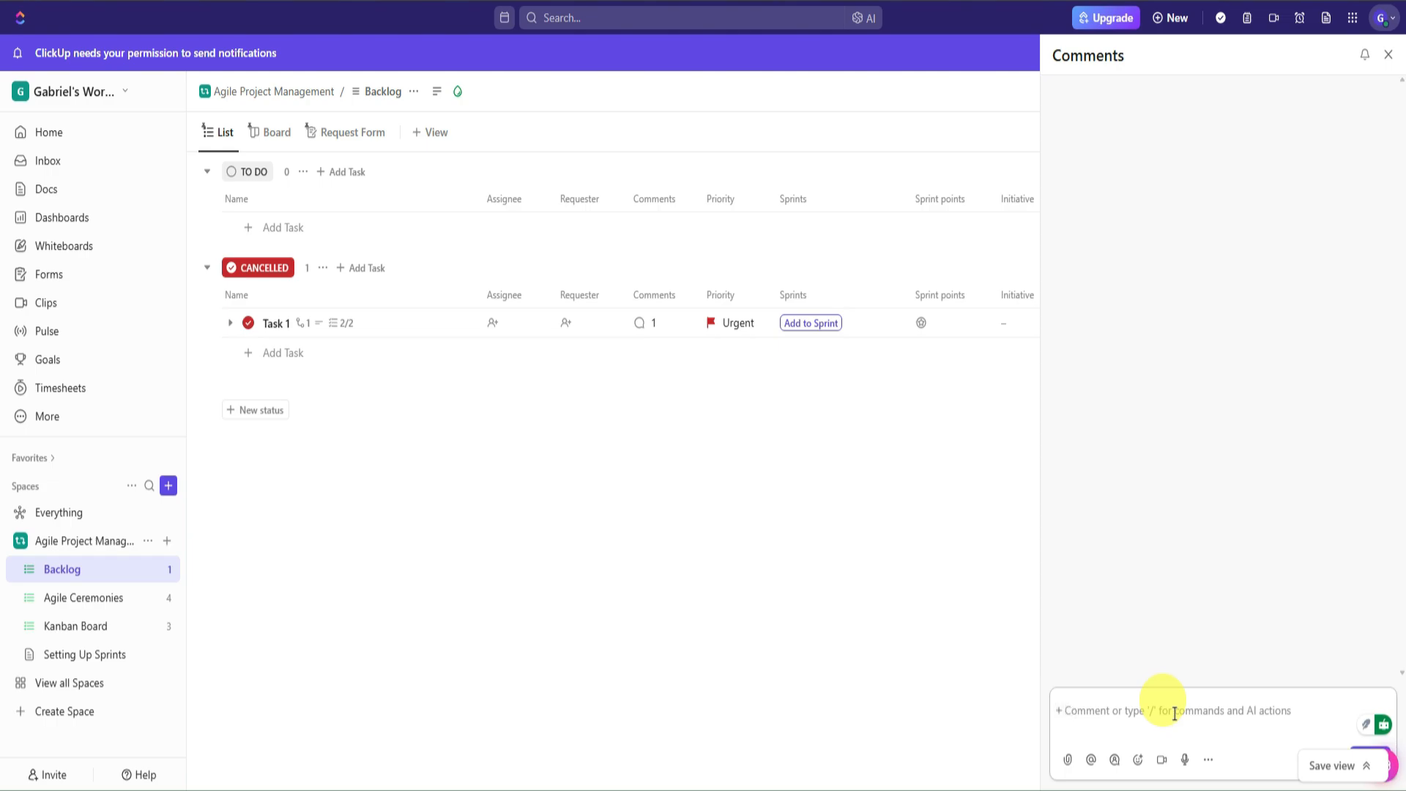
pyautogui.write('Comment')
pyautogui.press('Return')
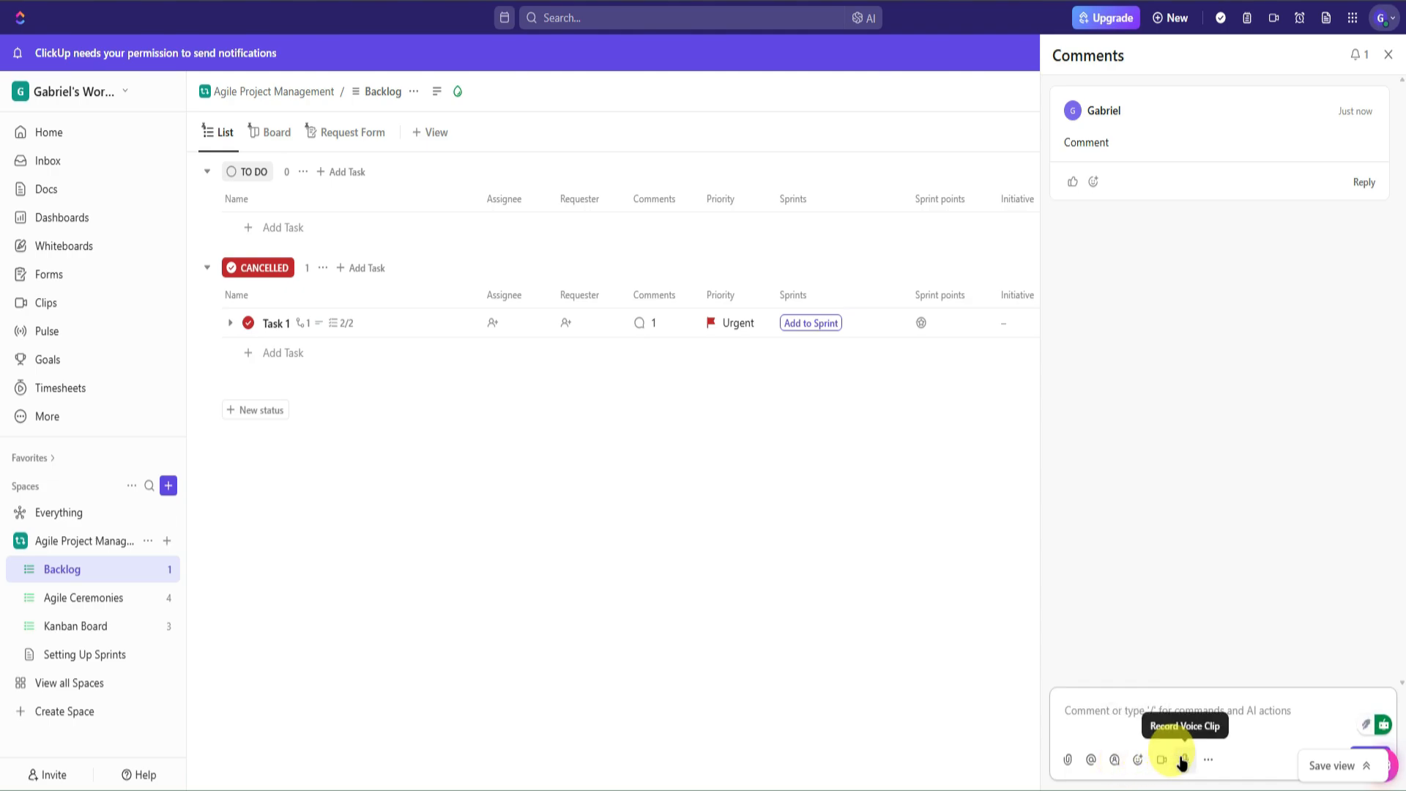
pyautogui.click(1388, 54)
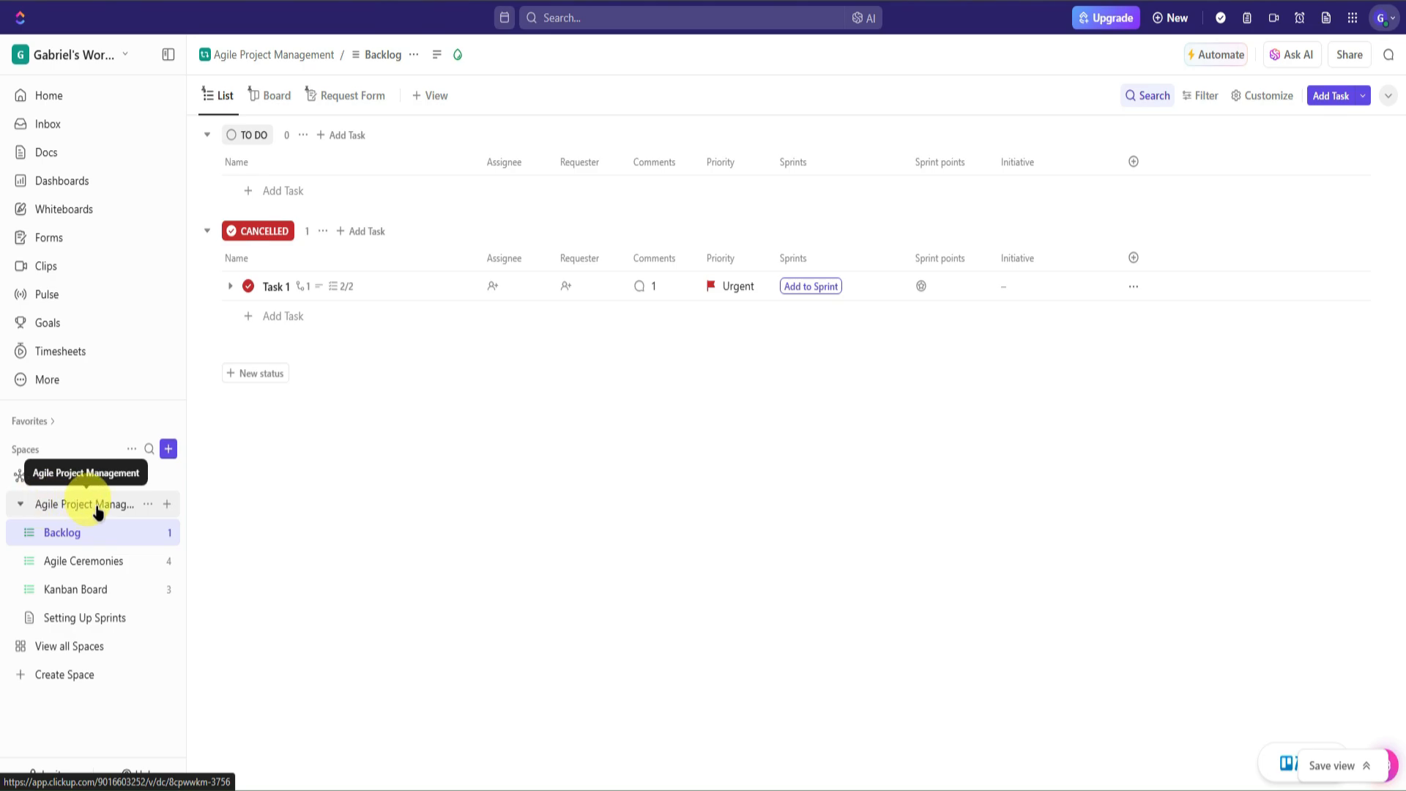
# - Delete the Agile Project Management space from the sidebar and confirm the deletion
pyautogui.click(147, 504)
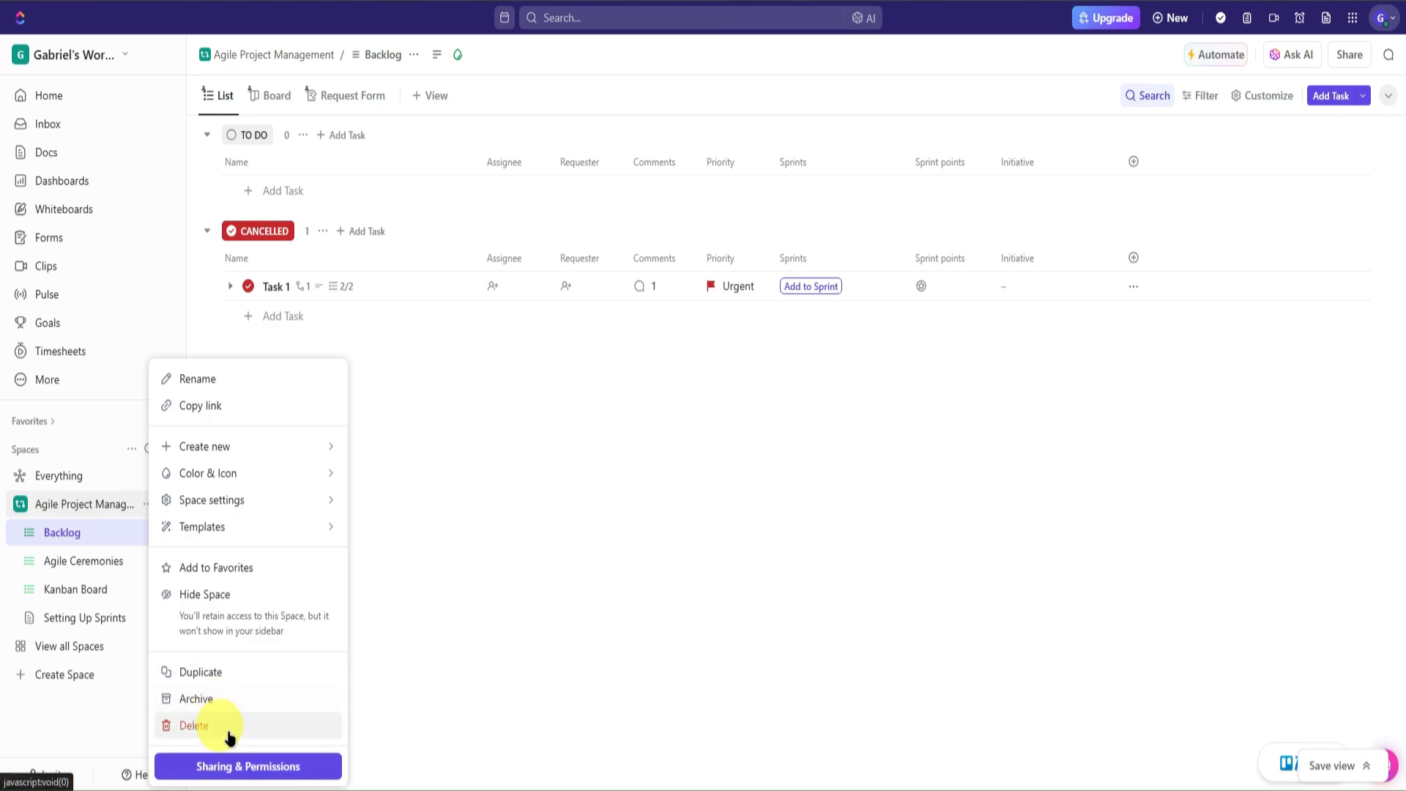
pyautogui.click(194, 726)
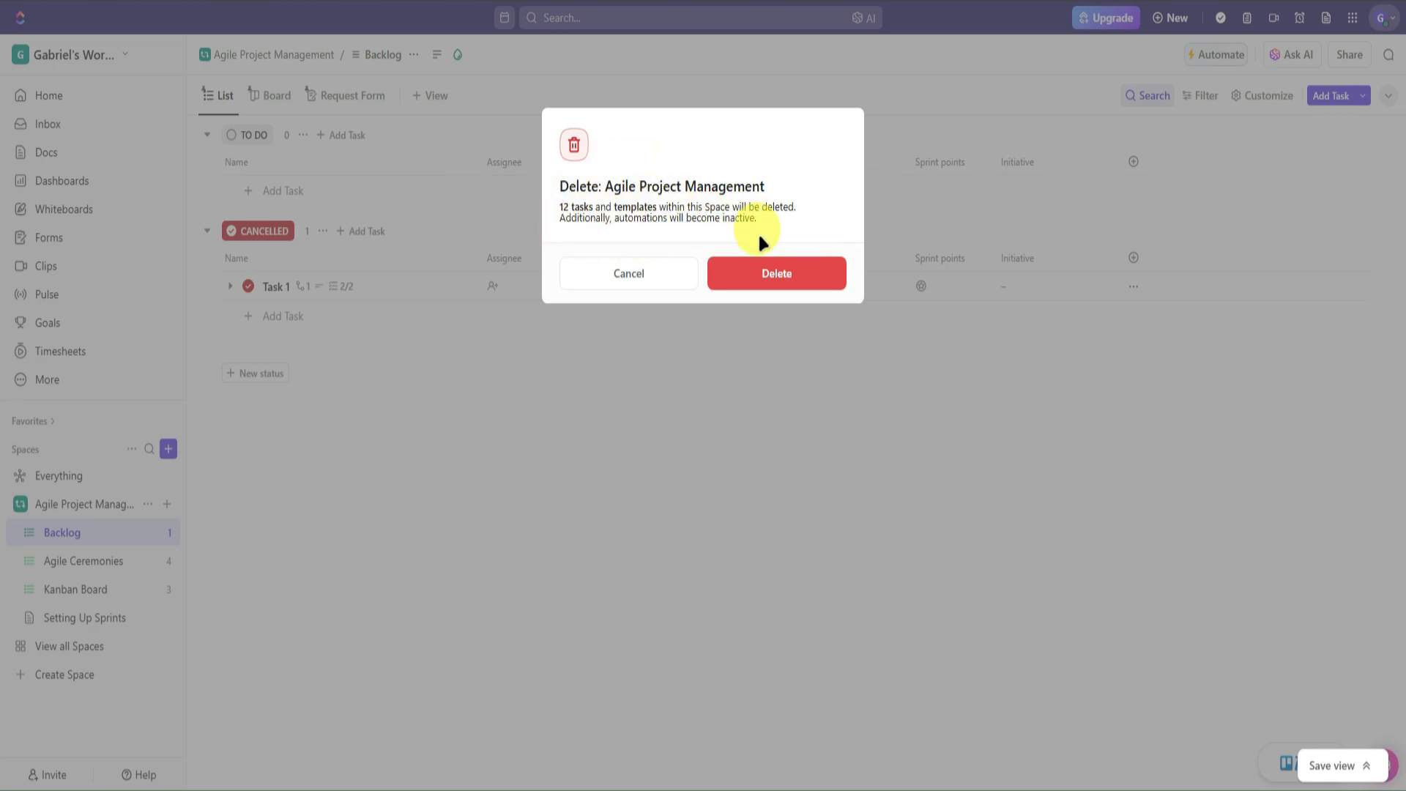
pyautogui.click(773, 274)
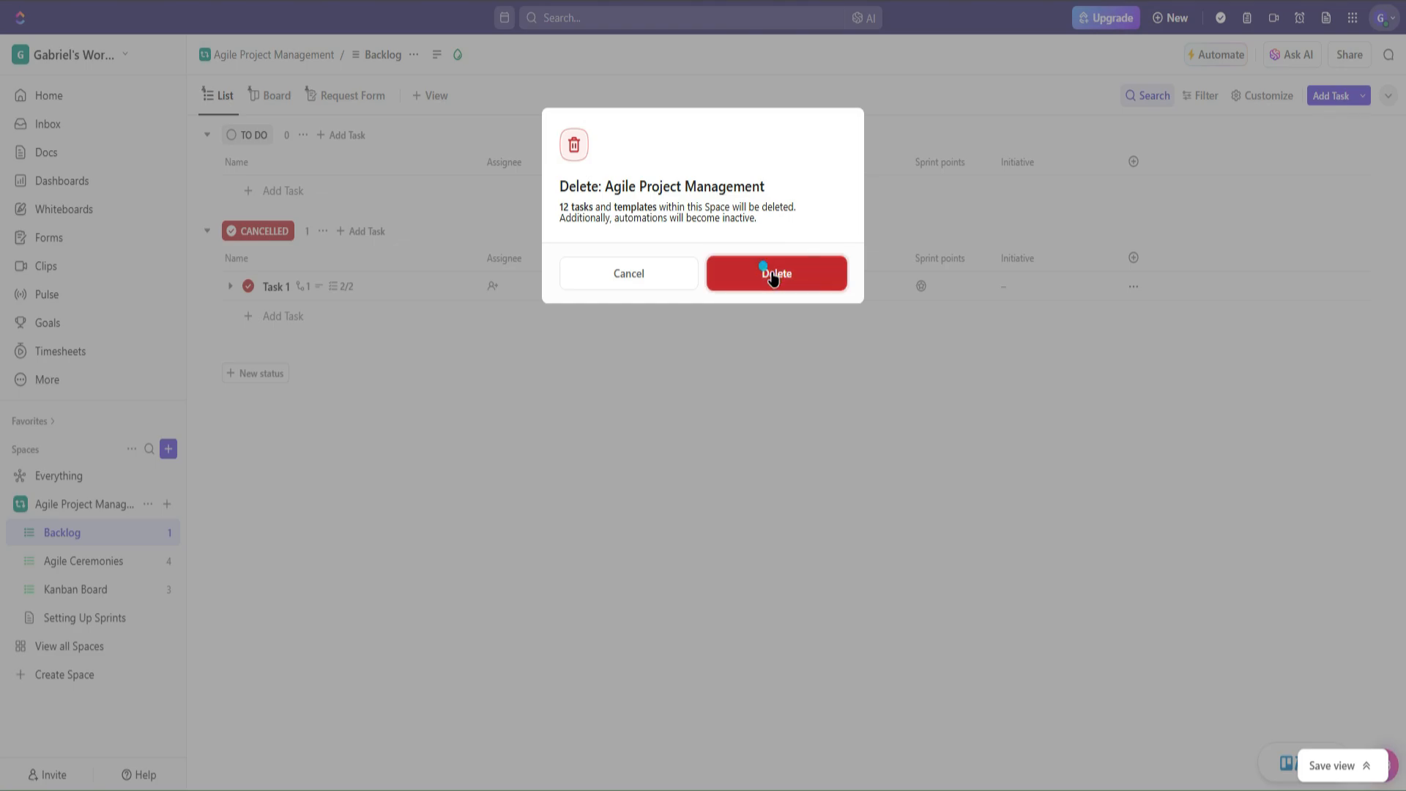